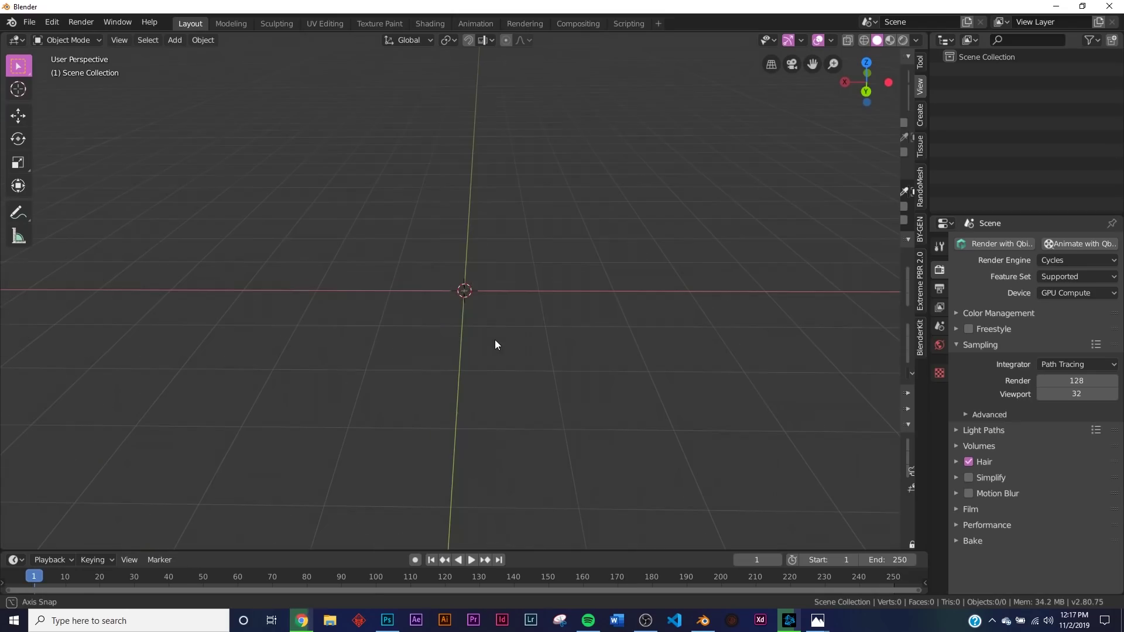
Step: Add an ico sphere mesh to the empty scene
key("shift+a")
mouse_move(487, 235)
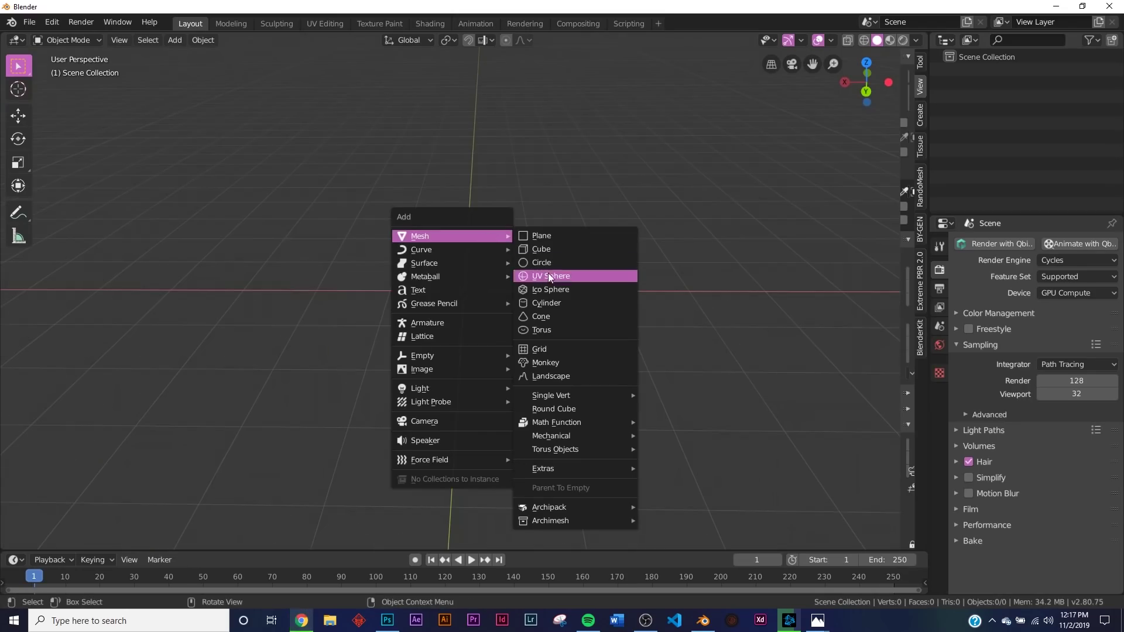
left_click(549, 290)
Step: Subdivide the ico sphere's entire mesh with several cuts and return to Object Mode
key("Tab")
right_click(515, 305)
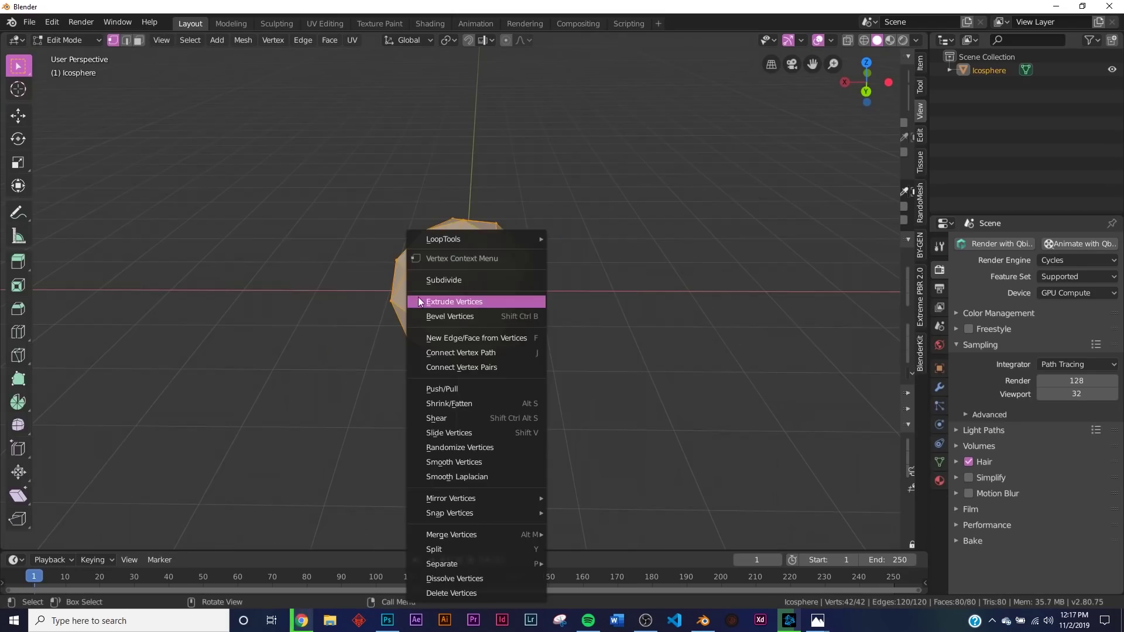
left_click(432, 279)
left_click_drag(192, 461, 223, 460)
left_click(219, 447)
left_click(219, 448)
left_click(219, 447)
key("Tab")
Step: Apply smooth shading to the subdivided ico sphere
right_click(532, 311)
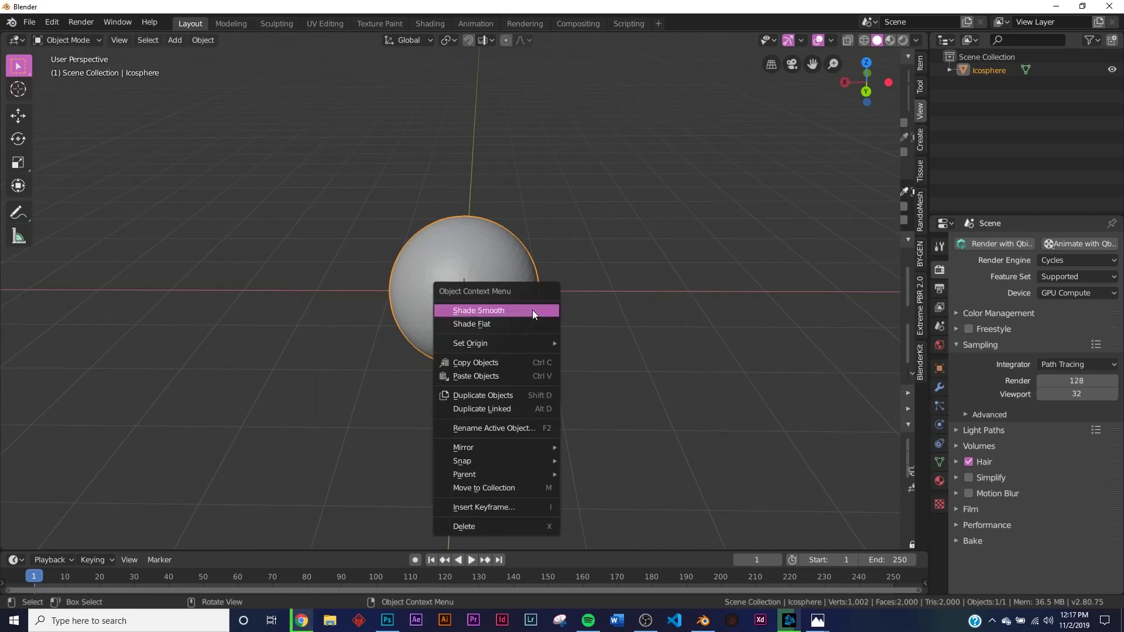
left_click(472, 311)
scroll(472, 321, "up", 5)
Step: In the Shading workspace, display the sphere in Look Dev shading with the viewport background set to 0.000
left_click(430, 23)
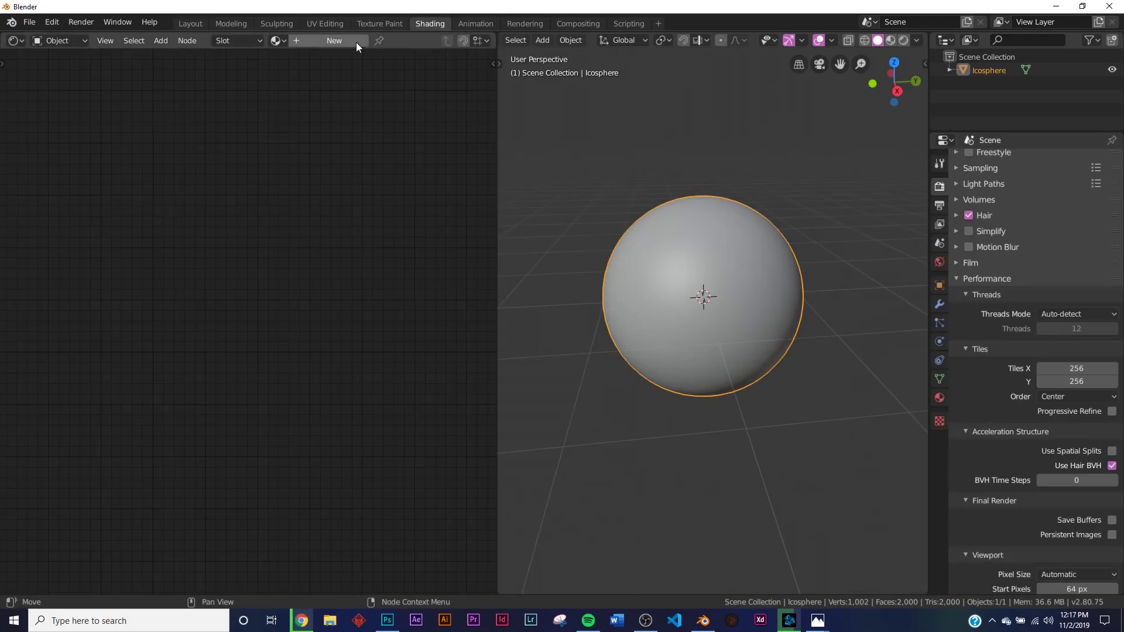
scroll(746, 263, "up", 2)
key("z")
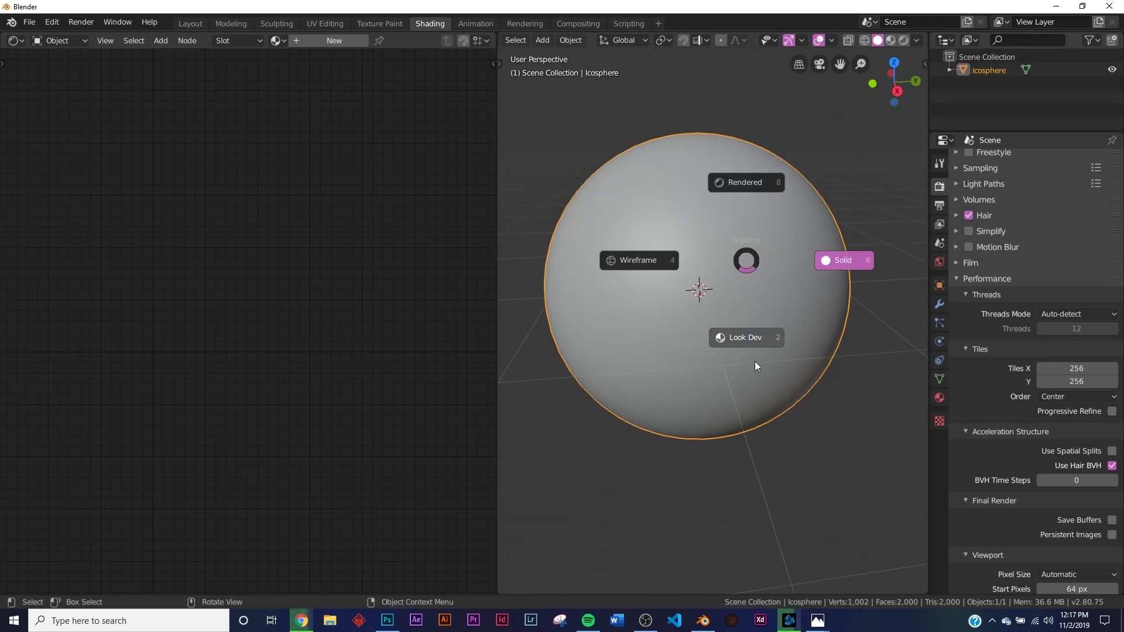
key("2")
left_click(921, 44)
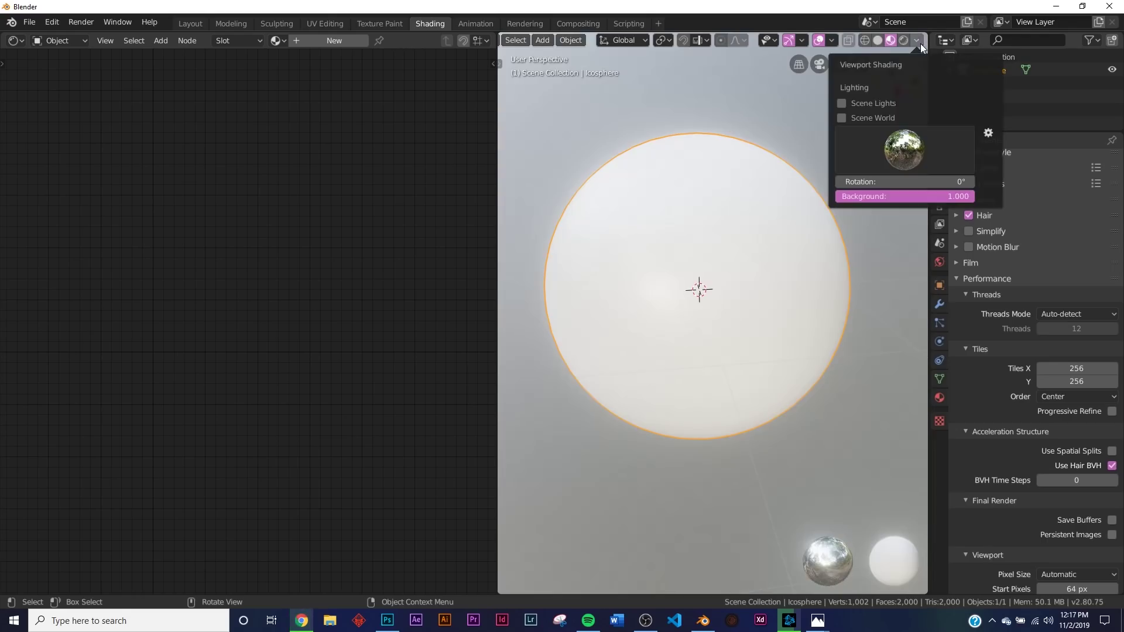
left_click_drag(901, 196, 837, 196)
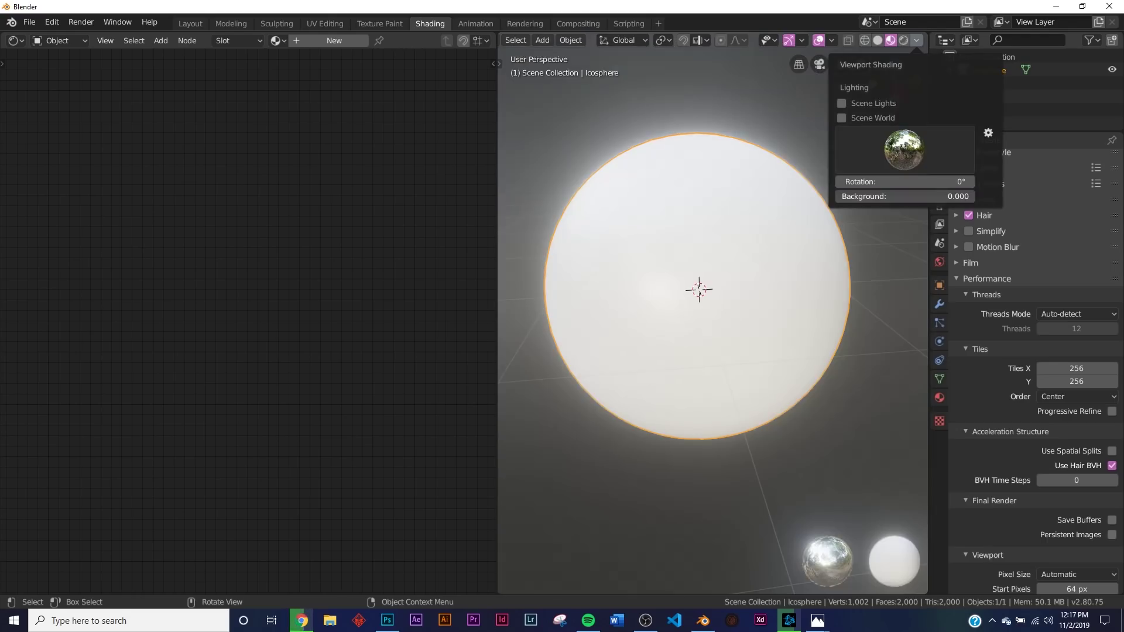
Step: Create a new material for the sphere with Metallic at 1.000 and a dark grey base color
left_click(328, 43)
left_click_drag(207, 298, 277, 298)
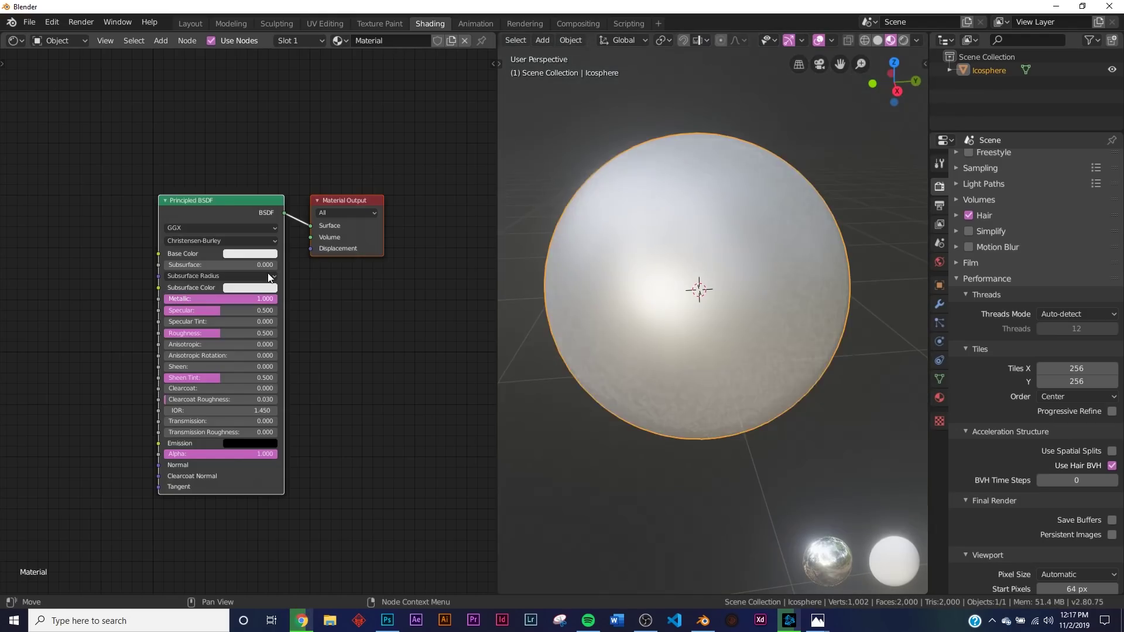
left_click(259, 252)
left_click(309, 150)
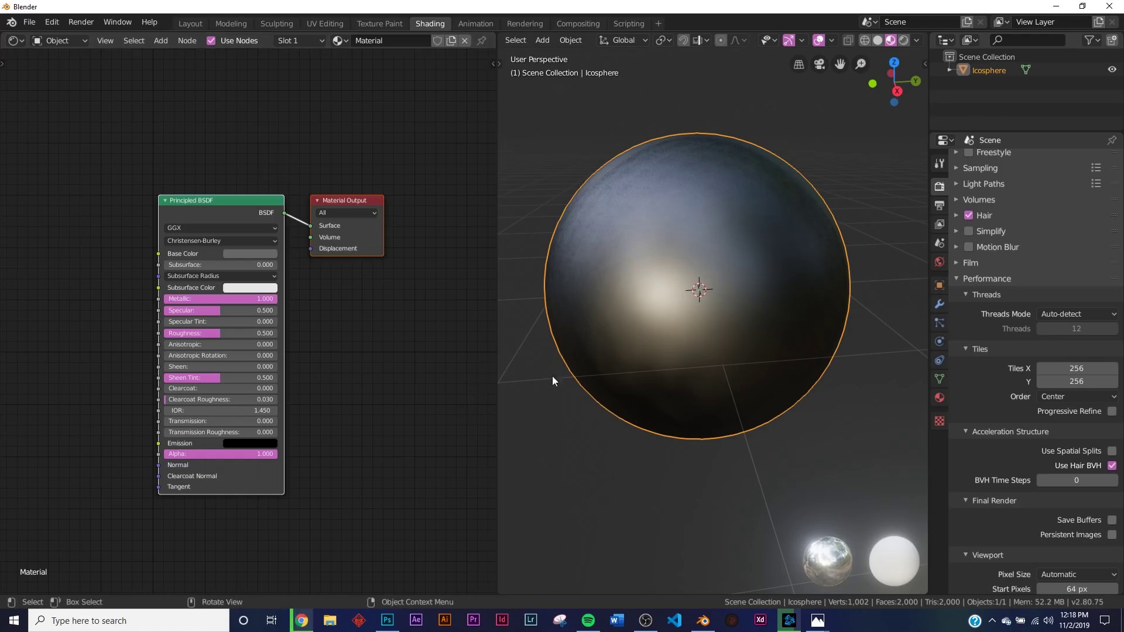
Step: Add a ColorRamp node before the Principled BSDF and connect its Color output to Roughness
middle_click_drag(191, 336, 356, 315)
scroll(340, 345, "up", 3)
key("shift+a")
left_click(206, 280)
type("col")
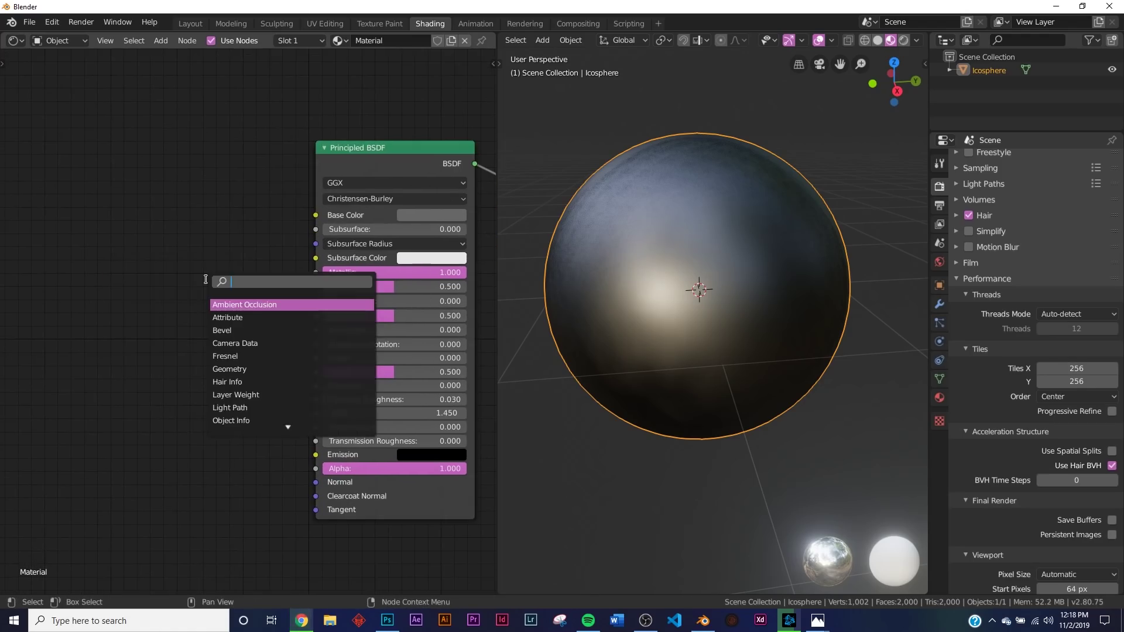
left_click(245, 305)
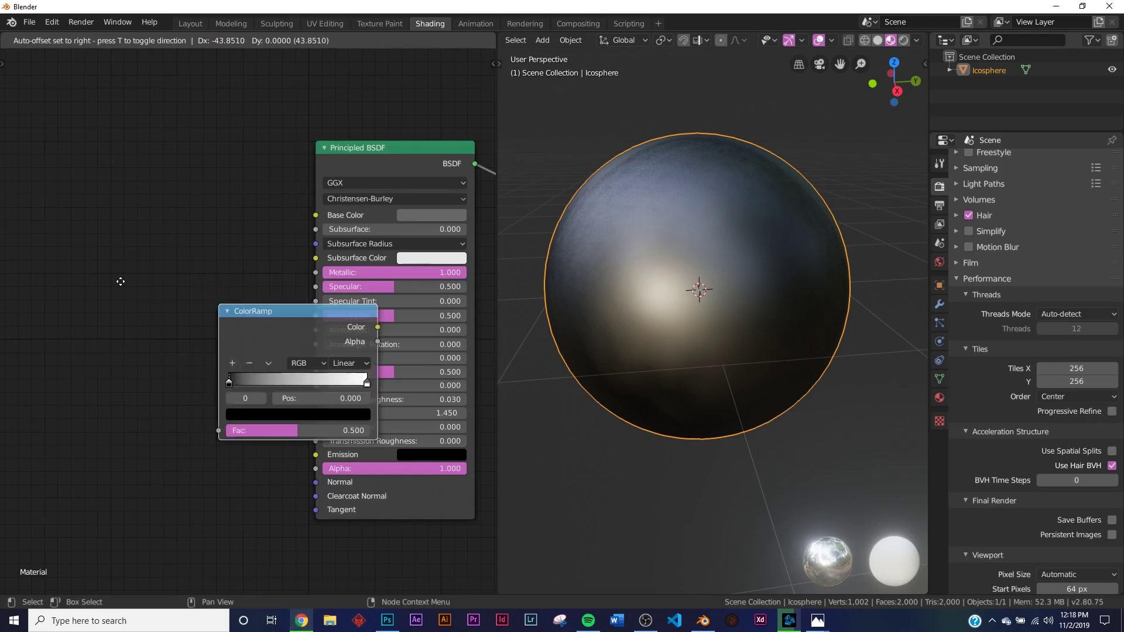
left_click_drag(250, 304, 315, 316)
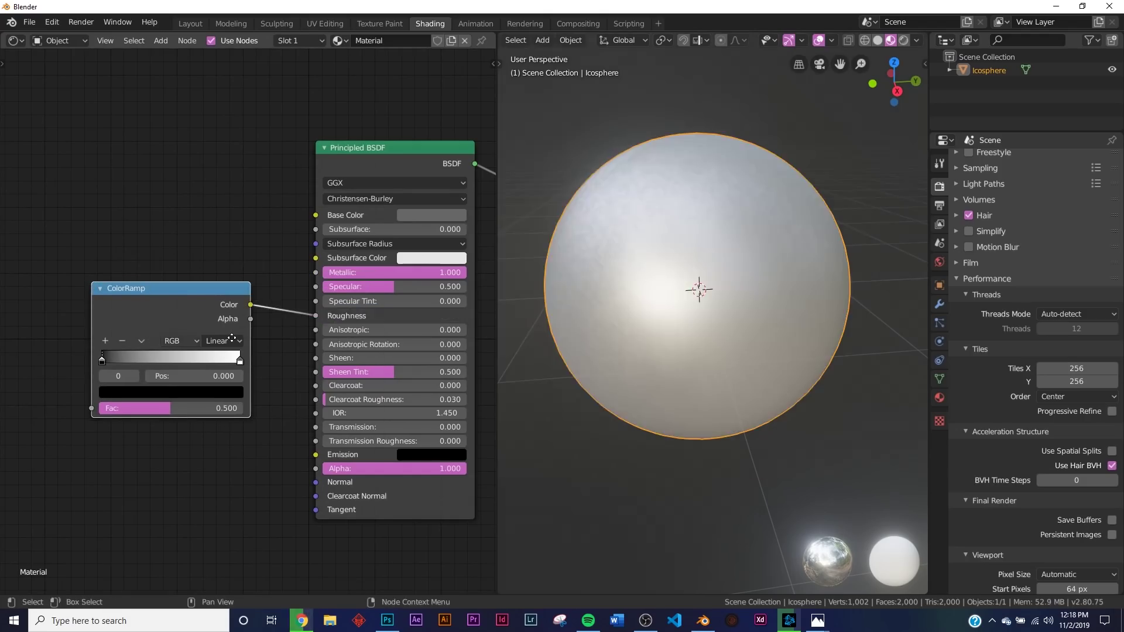
Step: Add a Musgrave Texture node and place it before the ColorRamp
middle_click_drag(175, 328, 353, 321)
key("shift+a")
left_click(164, 324)
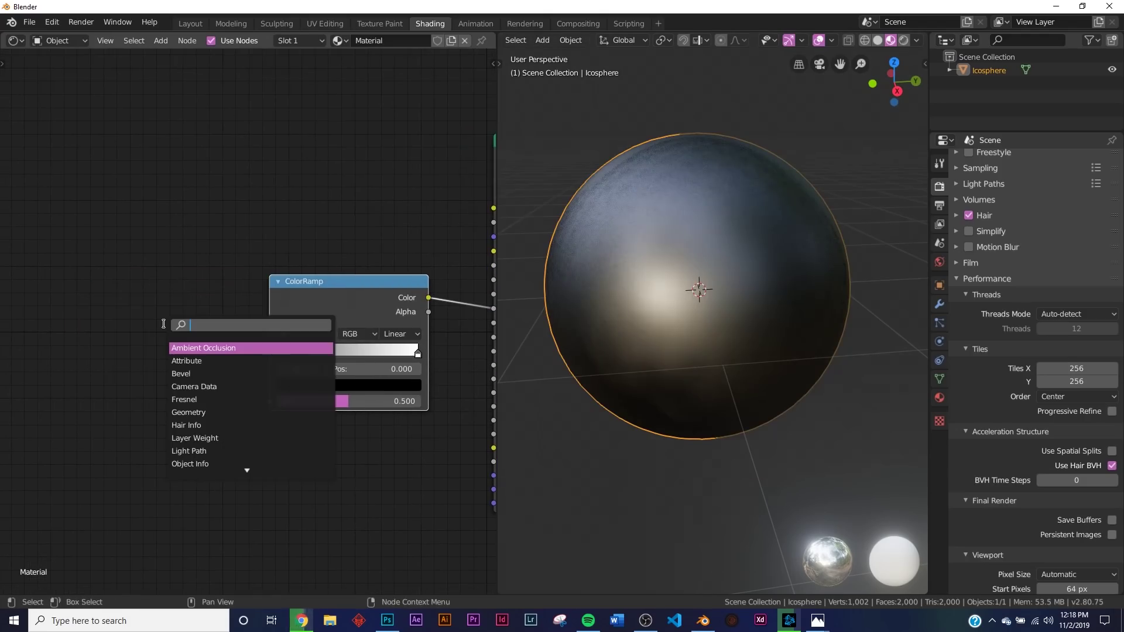
type("mu")
left_click(192, 347)
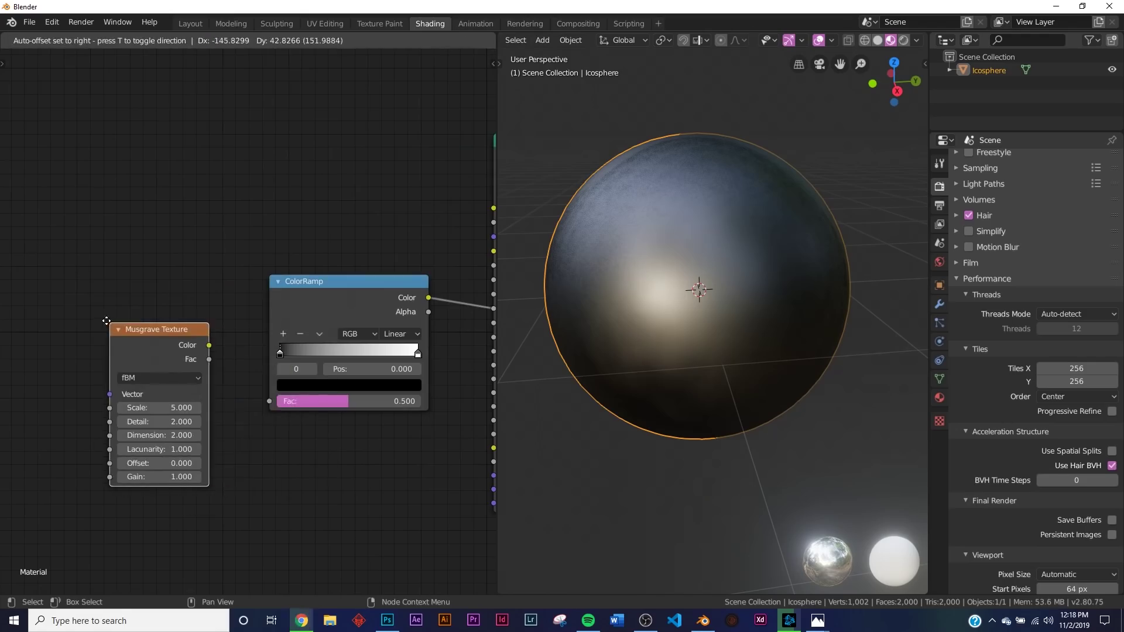
left_click(106, 322)
Step: Add Texture Coordinate and Mapping nodes to the Musgrave Texture, feeding the Mapping vector from the Object output
middle_click_drag(227, 318, 389, 293)
scroll(274, 318, "down", 1)
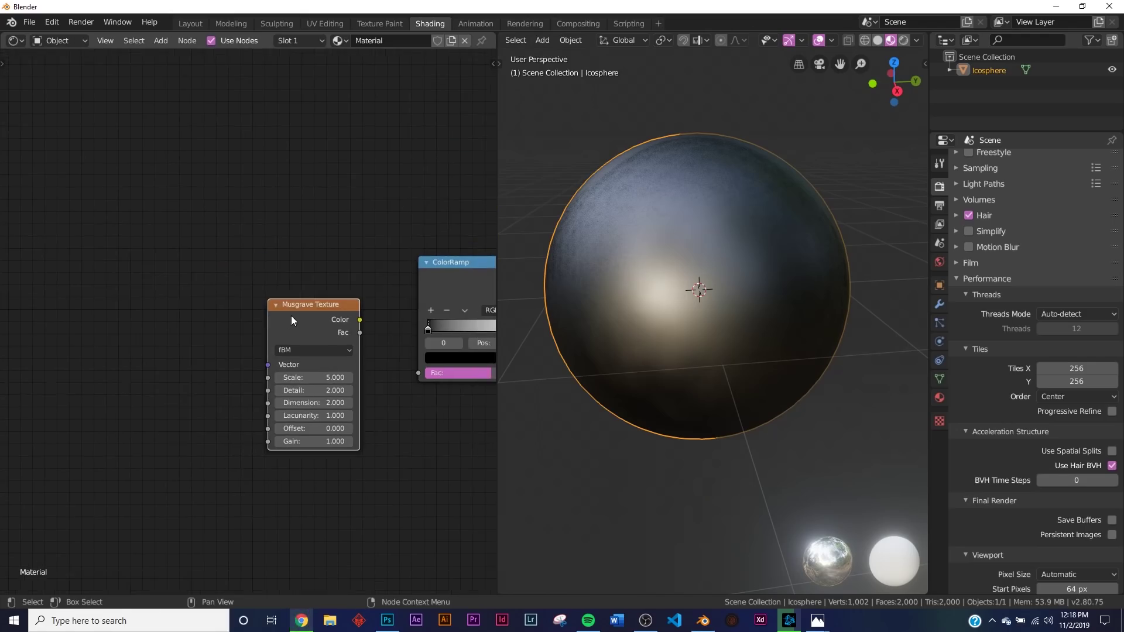
middle_click_drag(272, 319, 299, 313)
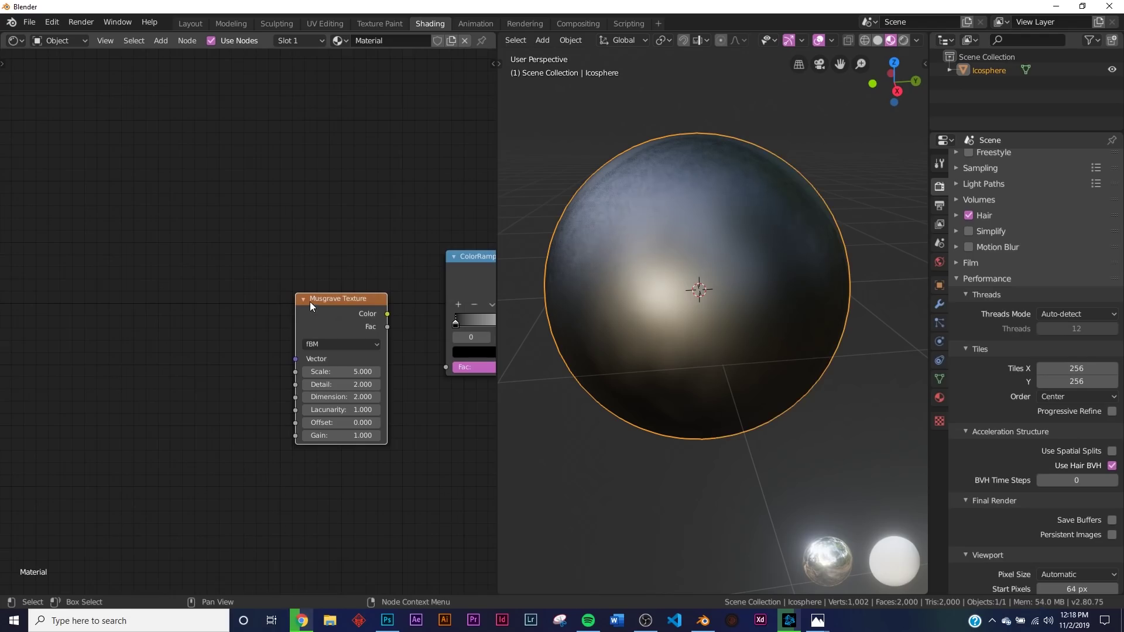
key("ctrl+t")
scroll(203, 336, "up", 3)
middle_click_drag(203, 336, 265, 327)
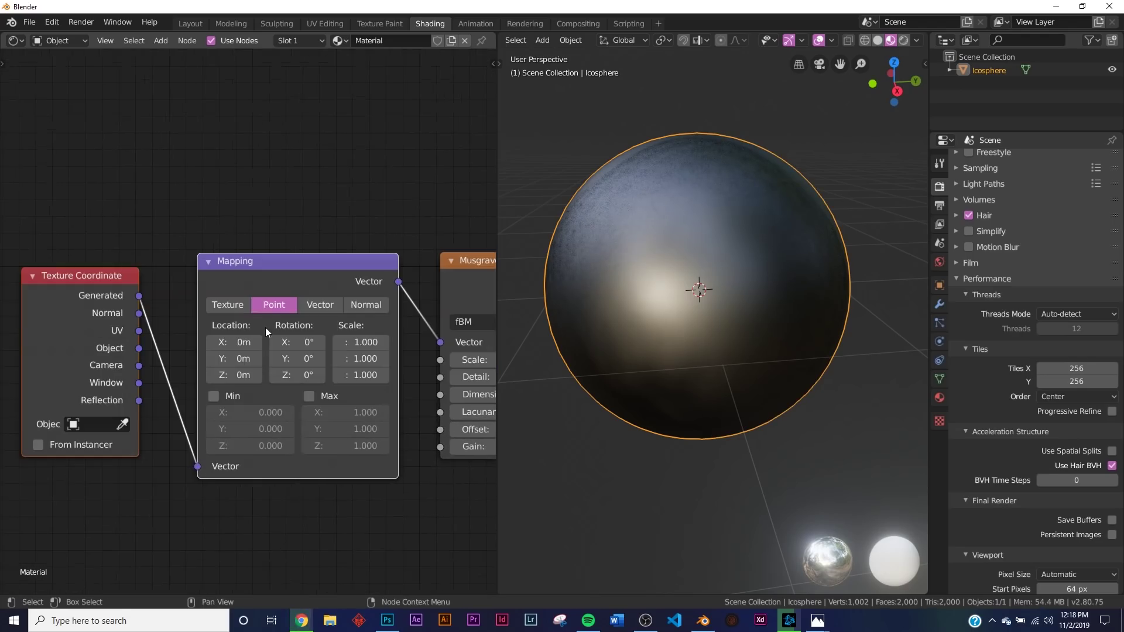
left_click(150, 361)
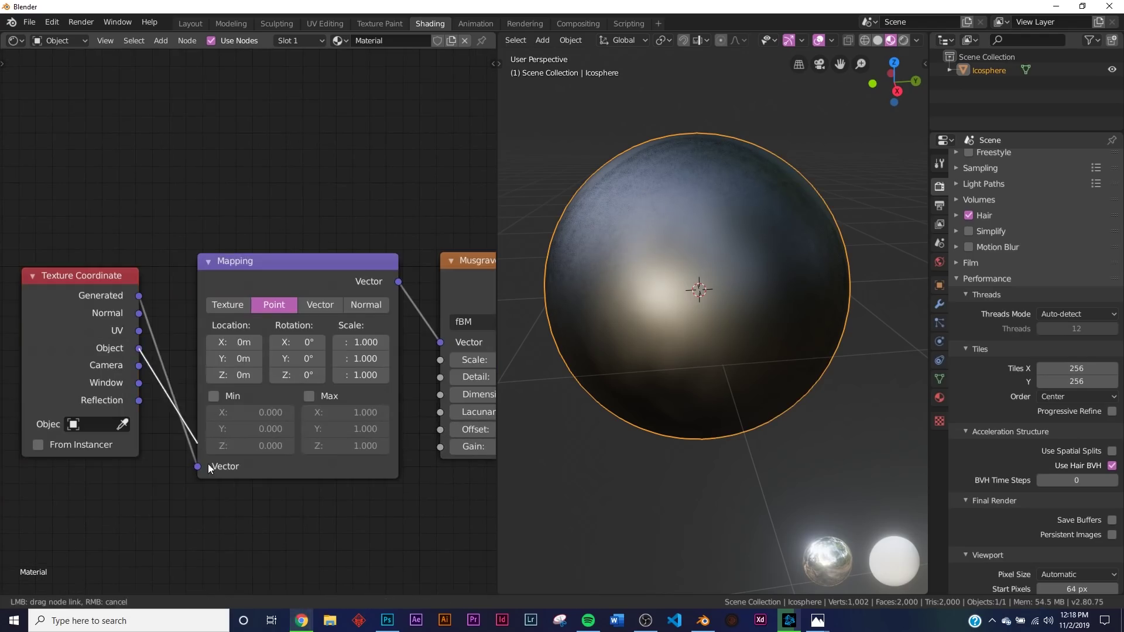
left_click_drag(197, 466, 139, 348)
Step: Connect the Musgrave Texture's Color output to the ColorRamp's Fac input
middle_click_drag(282, 399, 98, 415)
middle_click_drag(378, 316, 273, 326)
left_click_drag(293, 319, 373, 374)
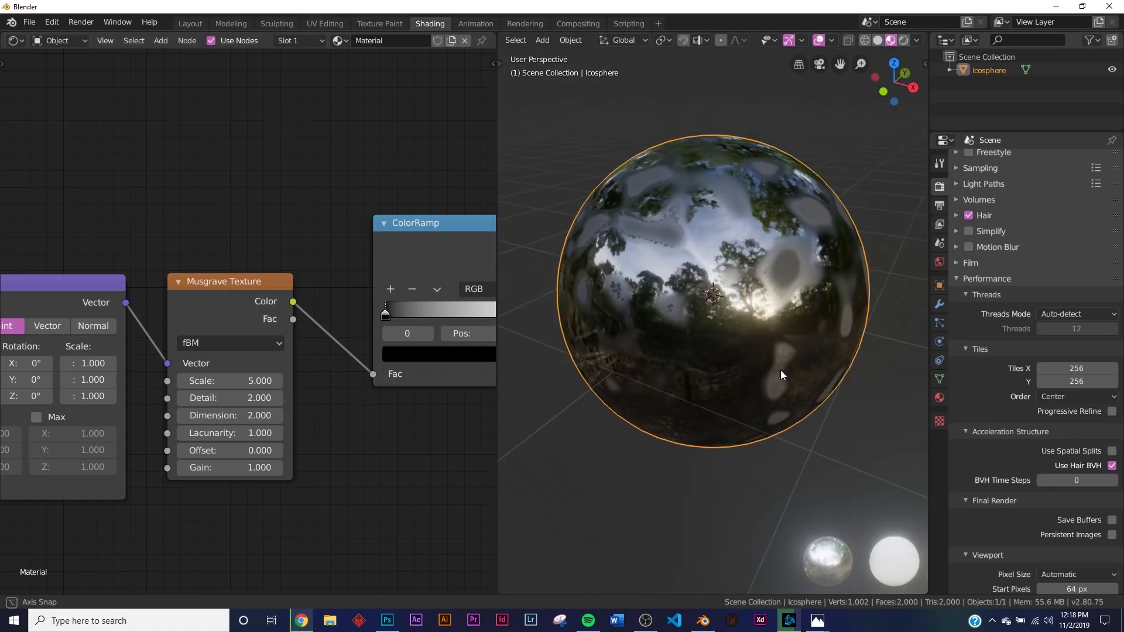
scroll(782, 370, "up", 8)
scroll(673, 353, "down", 4)
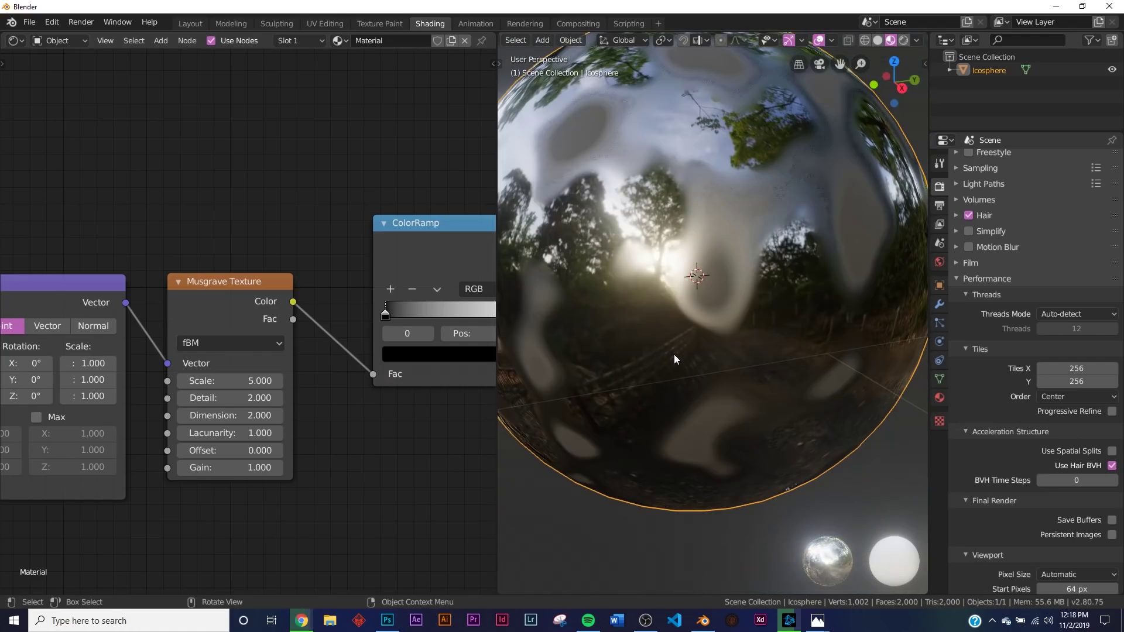
Step: Set the Musgrave Texture's Detail to 16.000, Dimension to 0.000 and Lacunarity to 1.450
left_click_drag(232, 398, 275, 399)
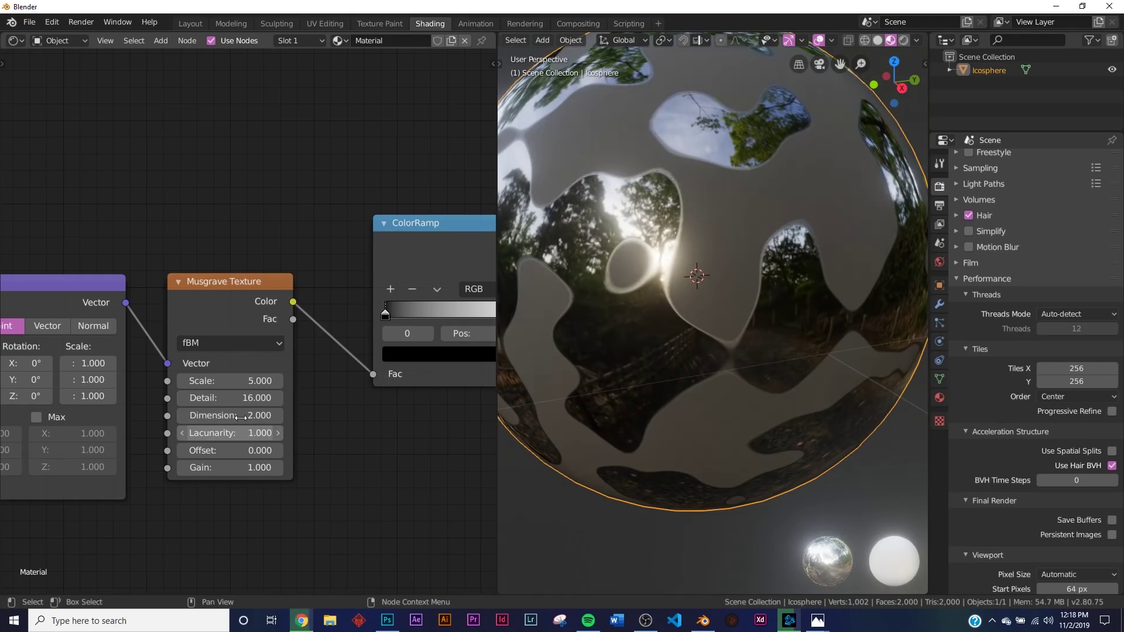
left_click_drag(237, 417, 257, 433)
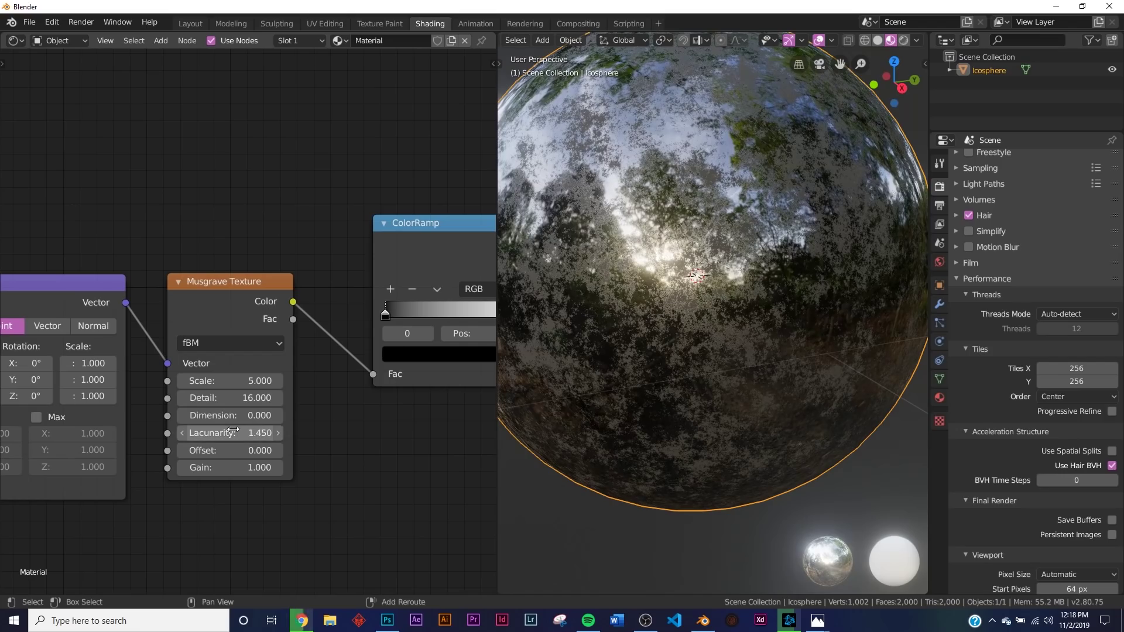
middle_click_drag(656, 372, 698, 351)
scroll(715, 346, "up", 2)
scroll(795, 342, "down", 2)
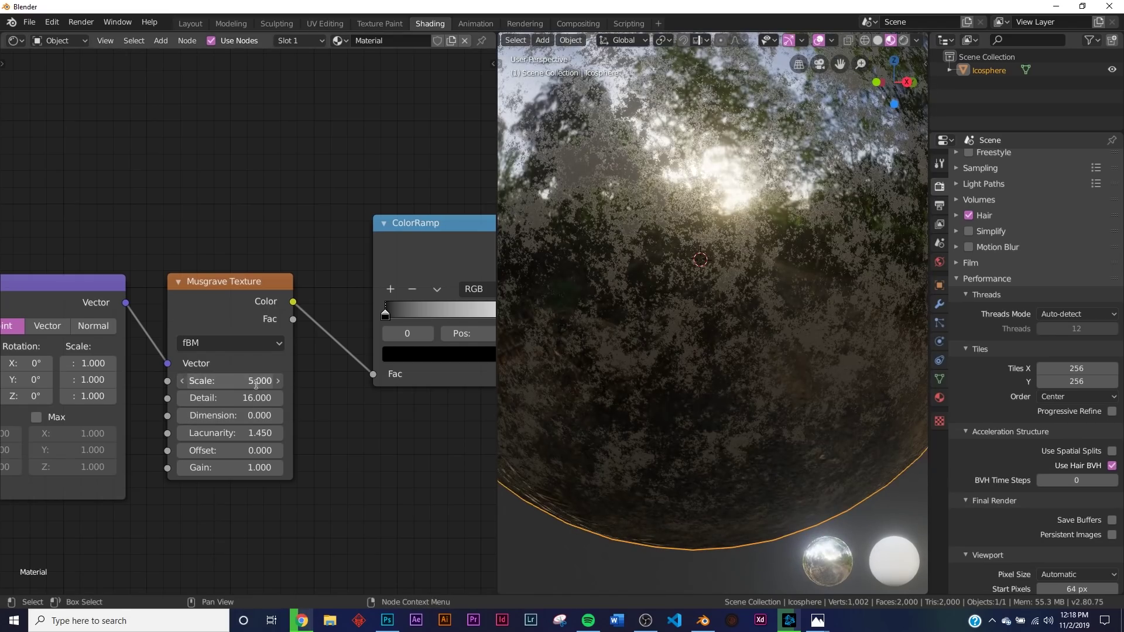
Step: Set the Musgrave Texture's Scale to 3.000
left_click(257, 382)
type("3")
key("Return")
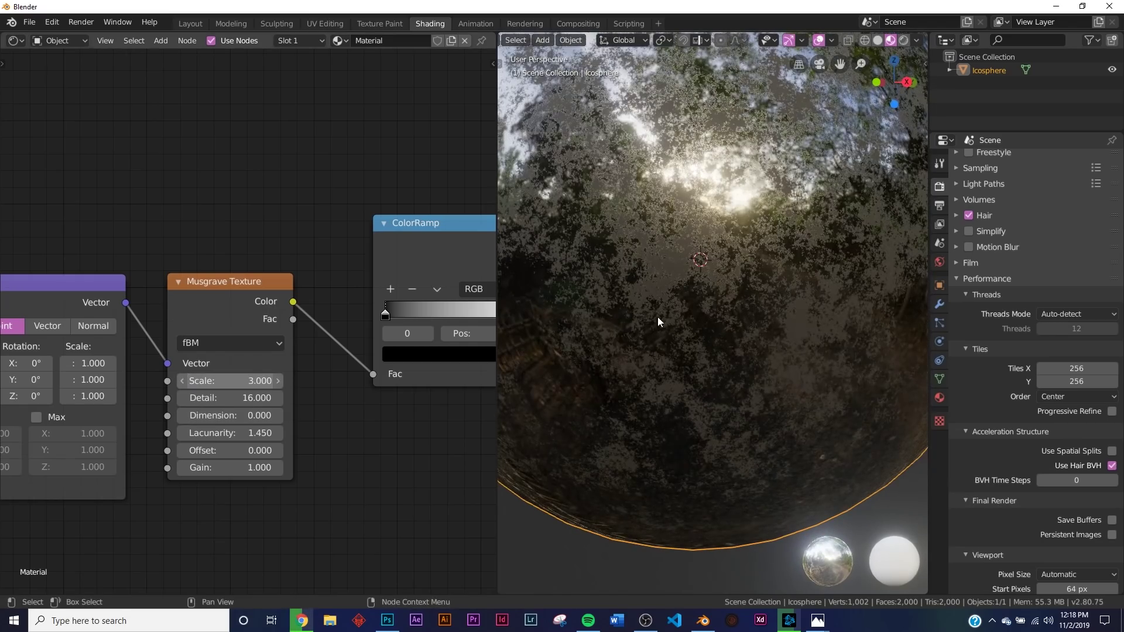
scroll(781, 267, "down", 4)
scroll(782, 267, "up", 7)
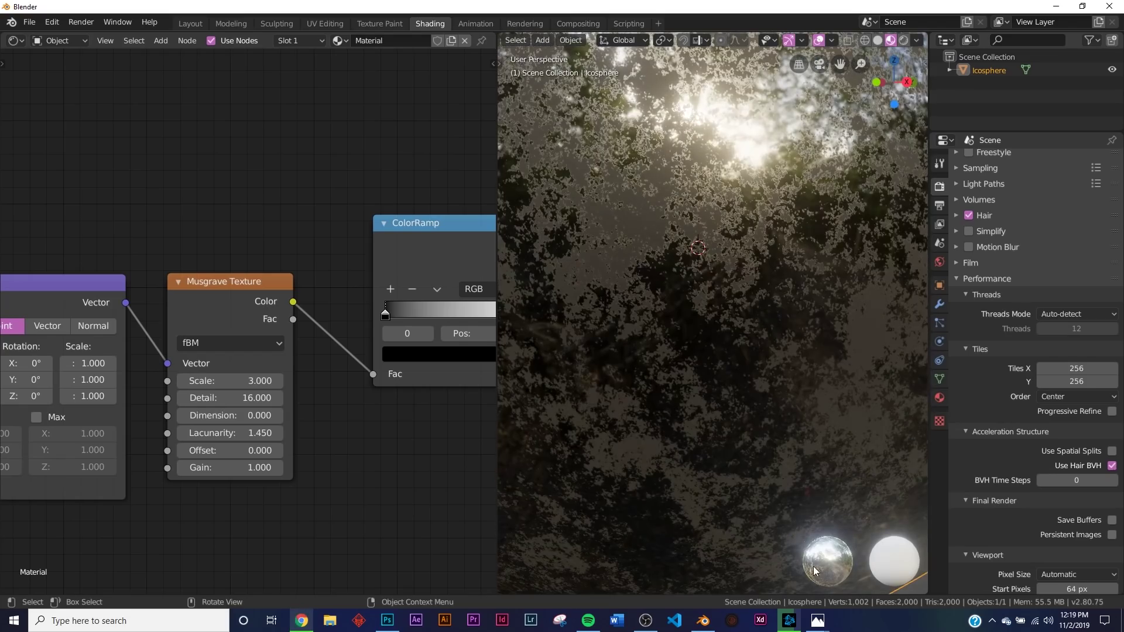
Step: Switch to Photos to look at the helmet reference image wob.jpg, and return to Blender
mouse_move(826, 628)
left_click(799, 576)
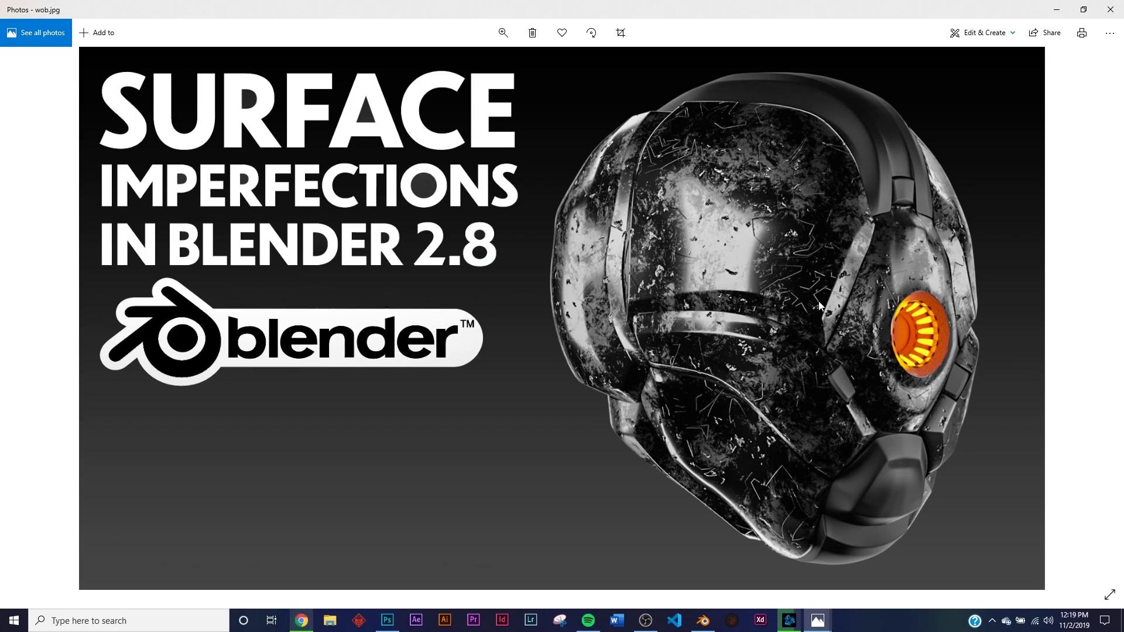
left_click(1064, 12)
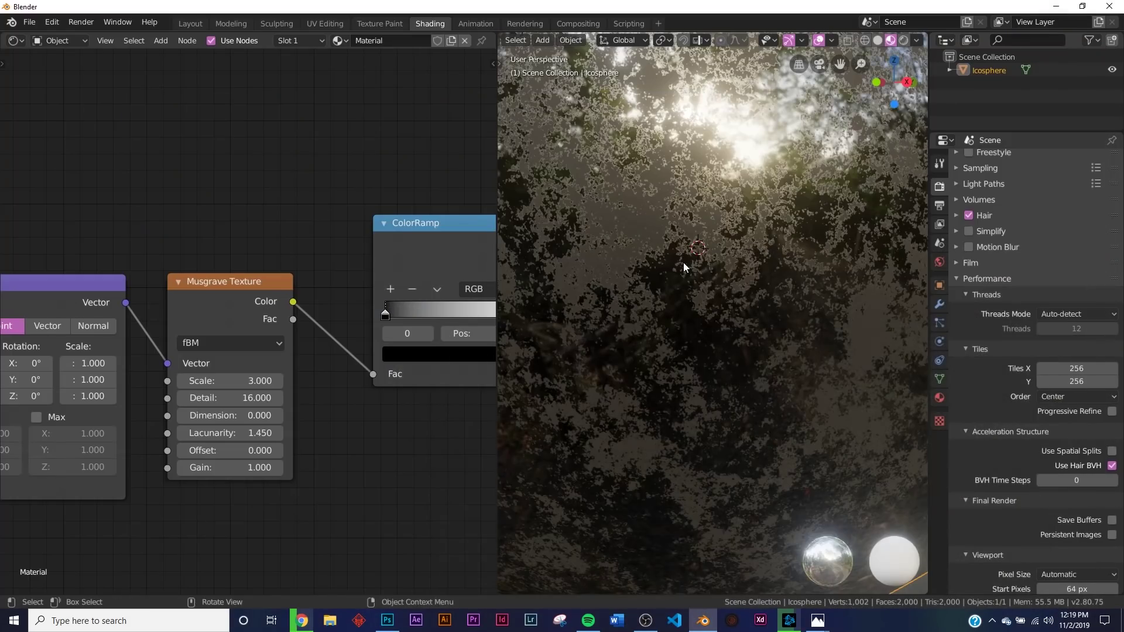
Step: Examine the roughness pattern on the sphere from several angles and distances
scroll(684, 263, "down", 3)
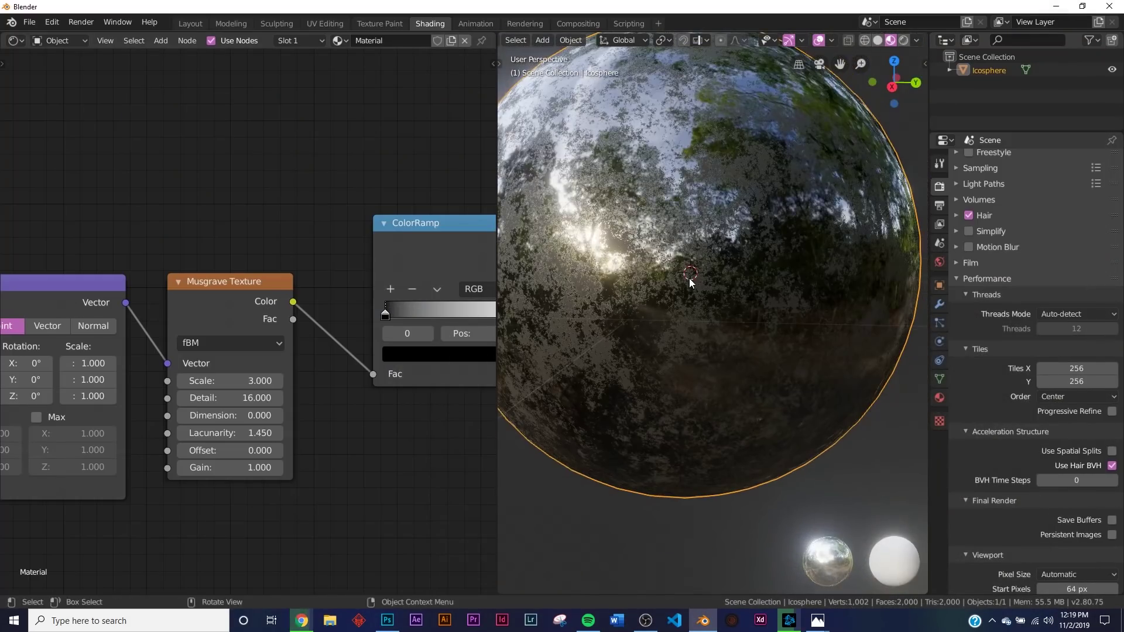
middle_click_drag(719, 275, 773, 274)
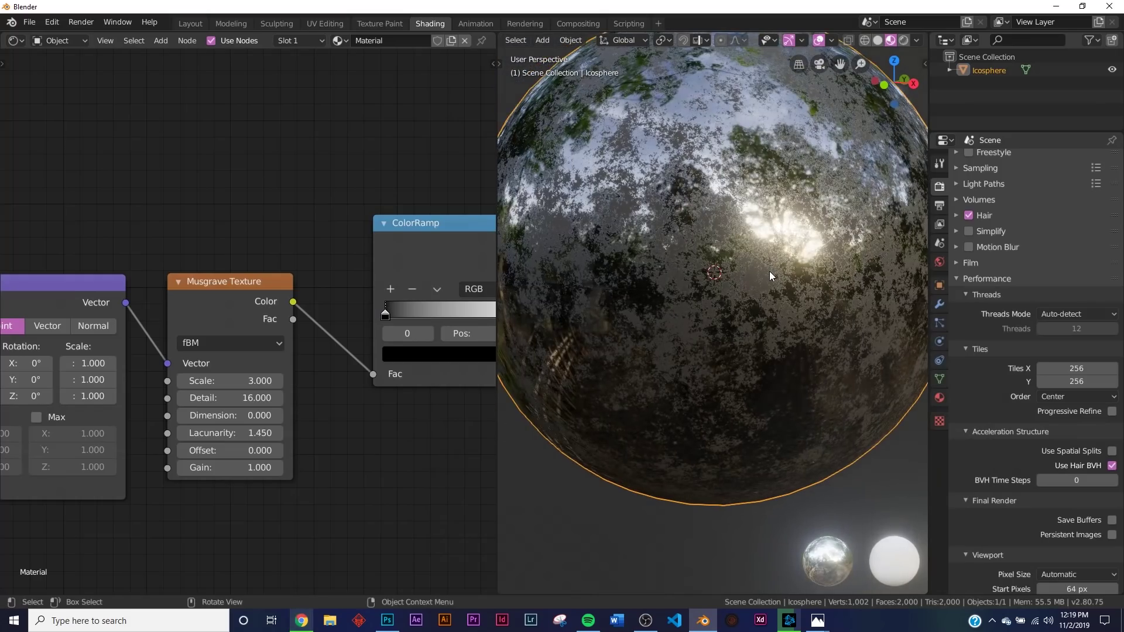
scroll(770, 271, "up", 2)
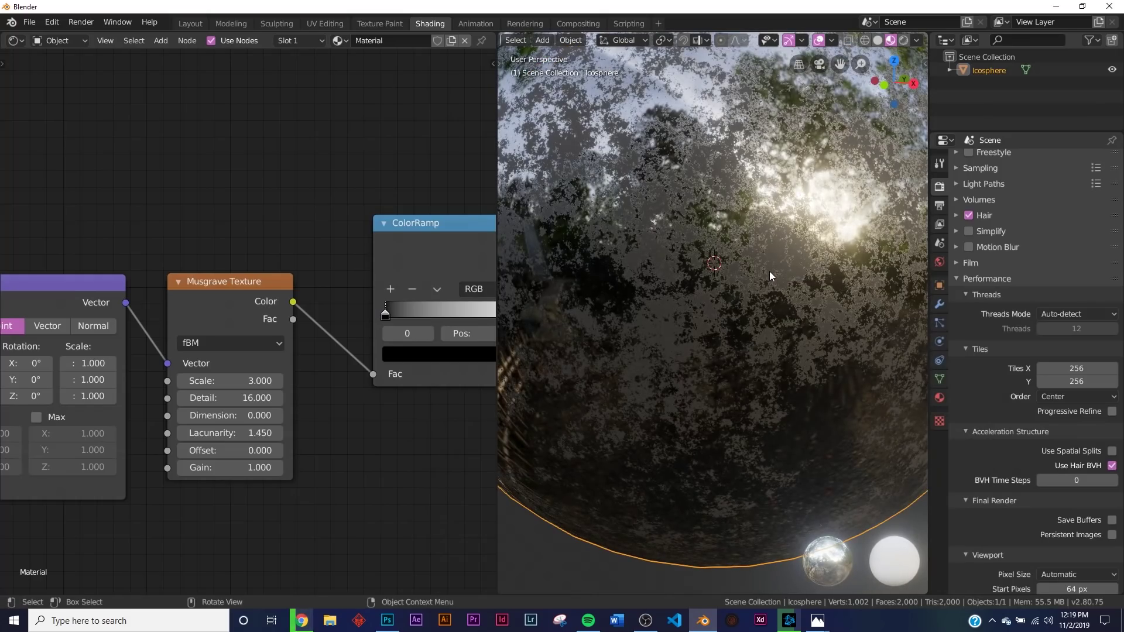
middle_click_drag(389, 315, 291, 322)
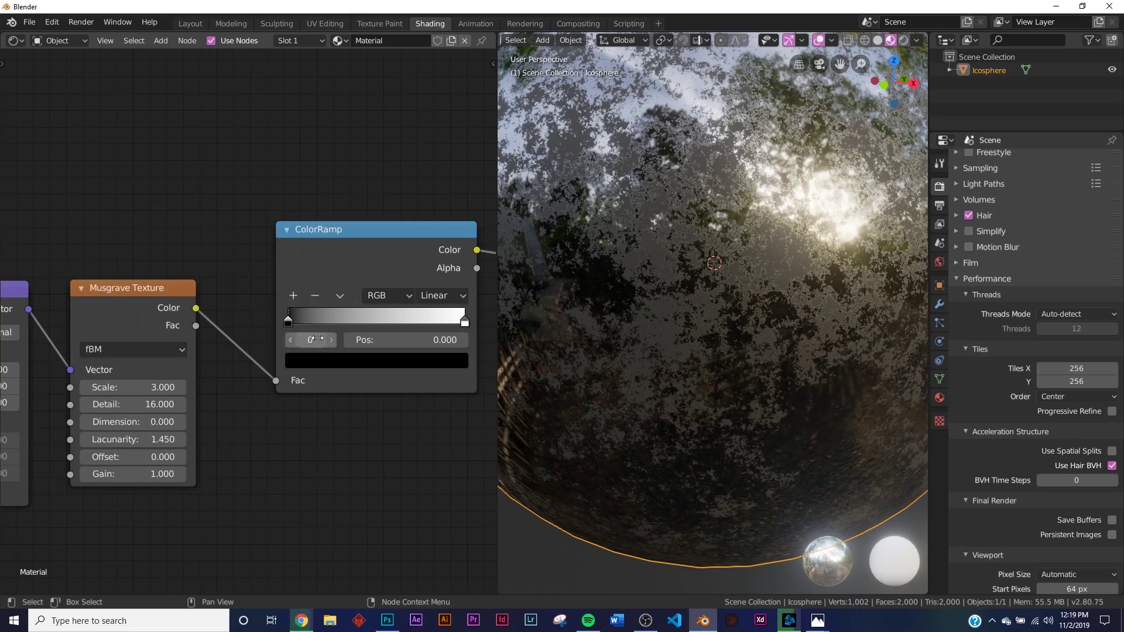
scroll(743, 252, "down", 2)
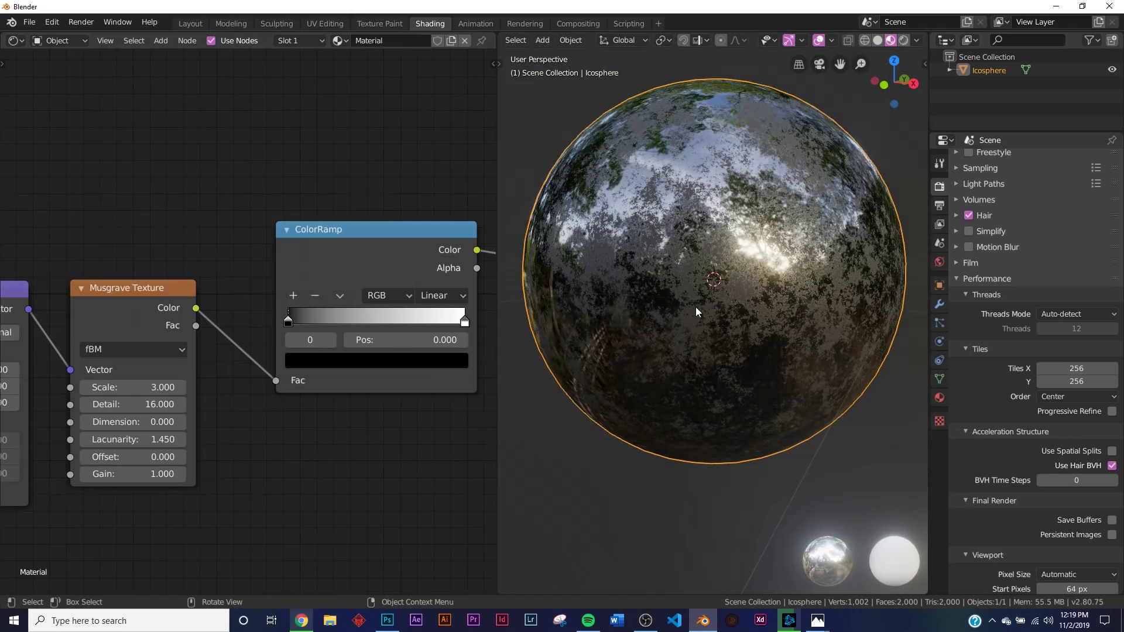
scroll(695, 306, "up", 2)
scroll(580, 331, "down", 2)
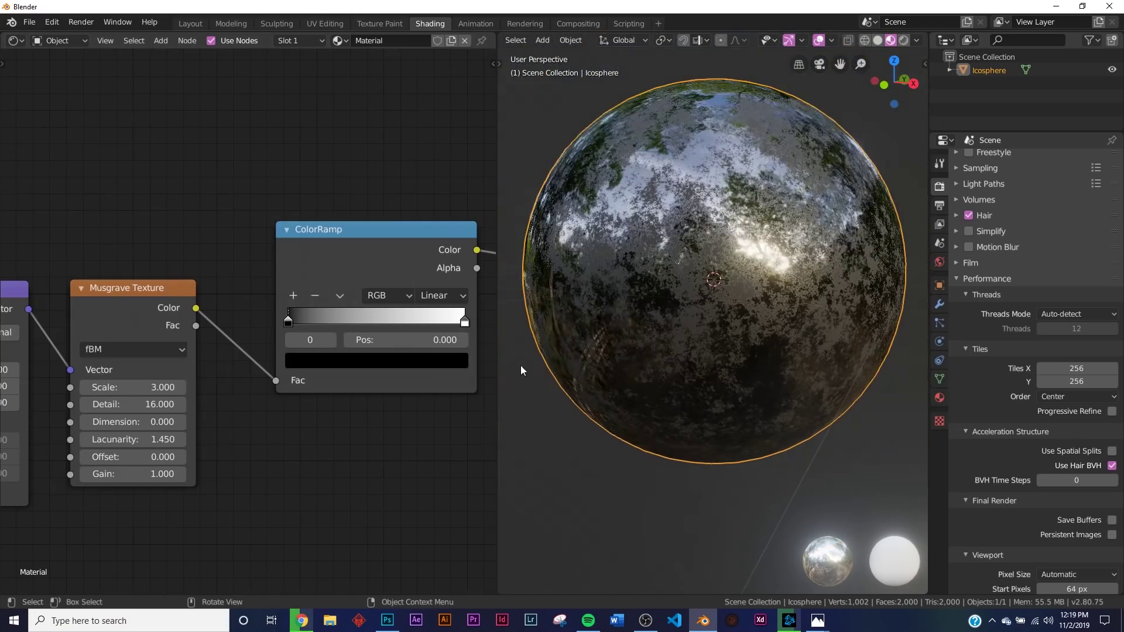
Step: Try a slightly lighter color for the ColorRamp's black stop
left_click(367, 361)
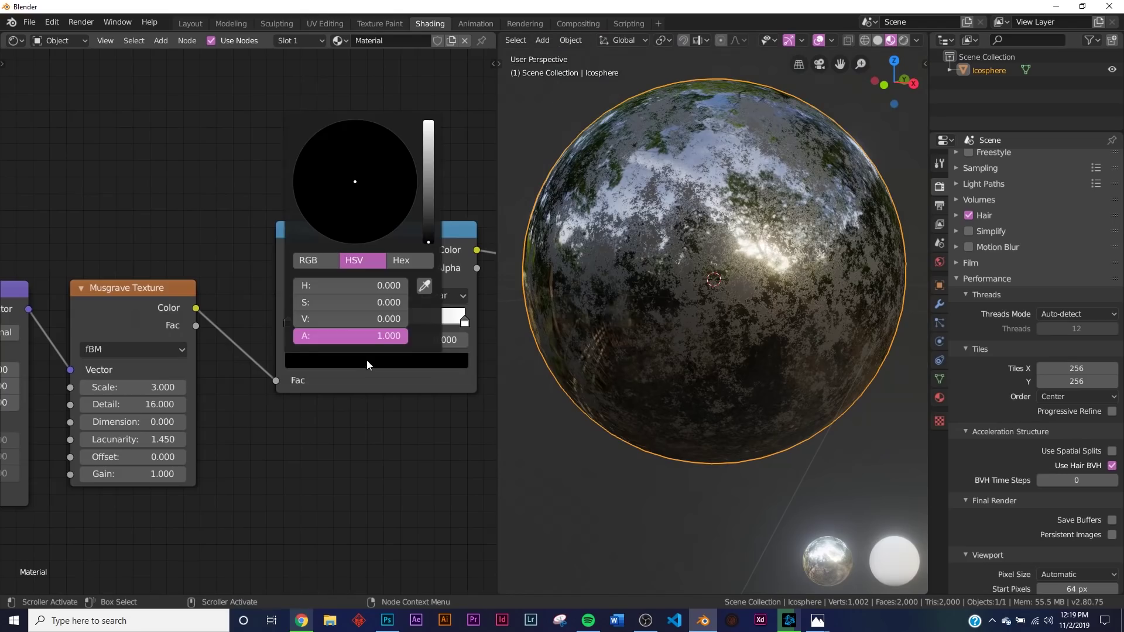
left_click(413, 359)
left_click(428, 234)
mouse_move(428, 234)
left_mouse_down()
mouse_move(428, 138)
mouse_move(428, 243)
left_mouse_up()
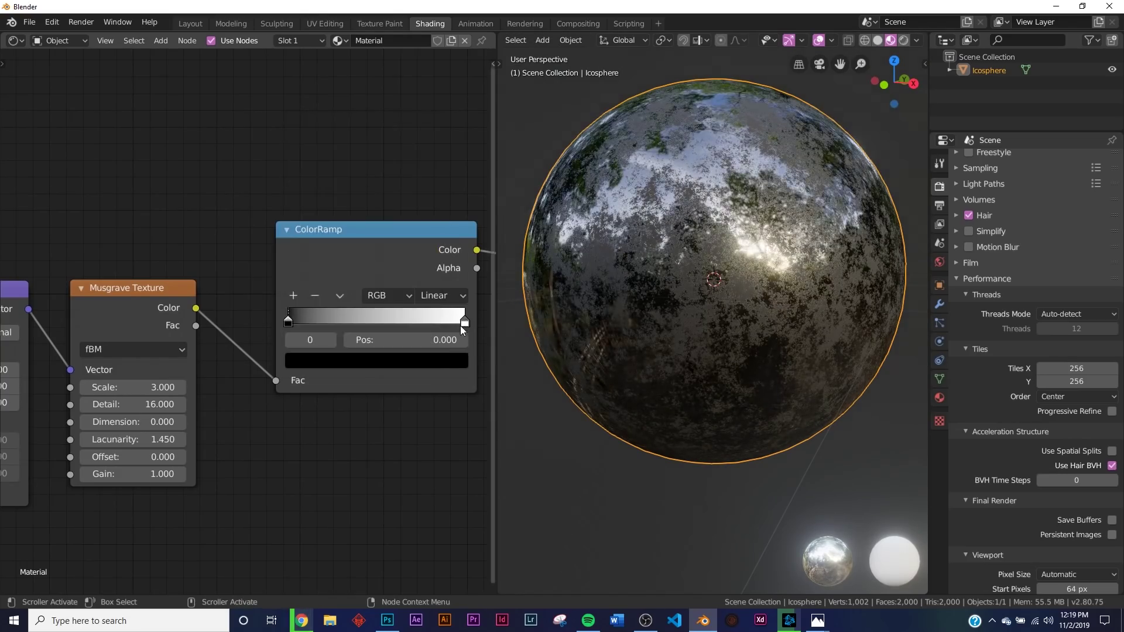
Step: Try changing the ColorRamp's white stop to mid grey to reduce the roughness contrast on the sphere
left_click(463, 322)
left_click(422, 360)
left_click_drag(428, 152, 429, 176)
middle_click_drag(725, 229, 703, 247)
scroll(779, 230, "up", 2)
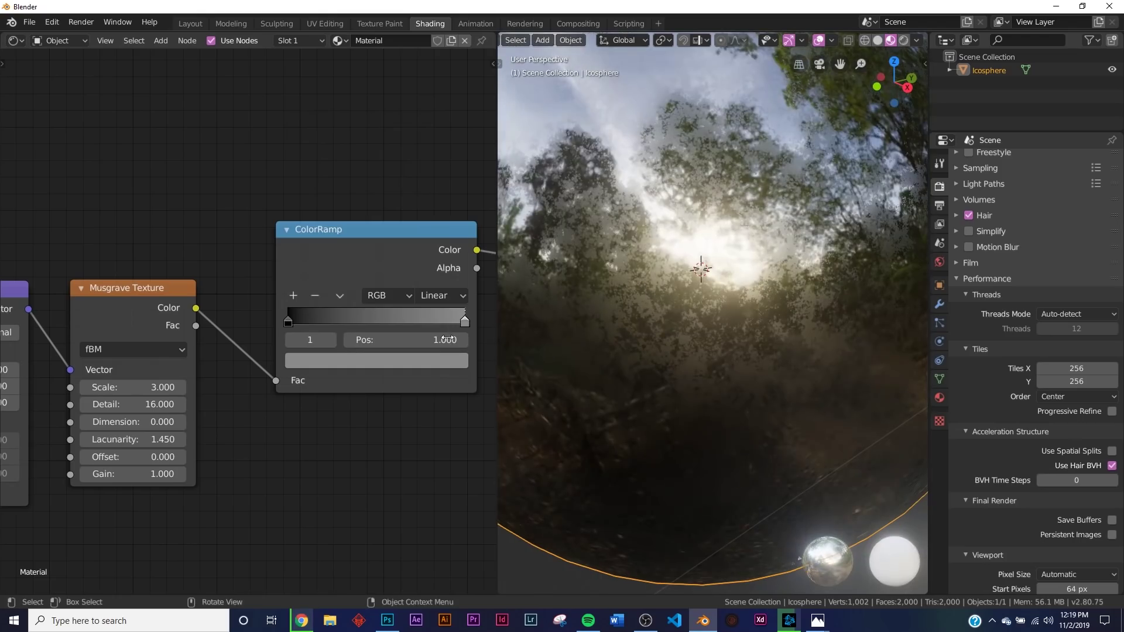
Step: Delete the Texture Coordinate, Mapping, Musgrave Texture and ColorRamp nodes, keeping only the Principled BSDF and Material Output
scroll(419, 340, "down", 6)
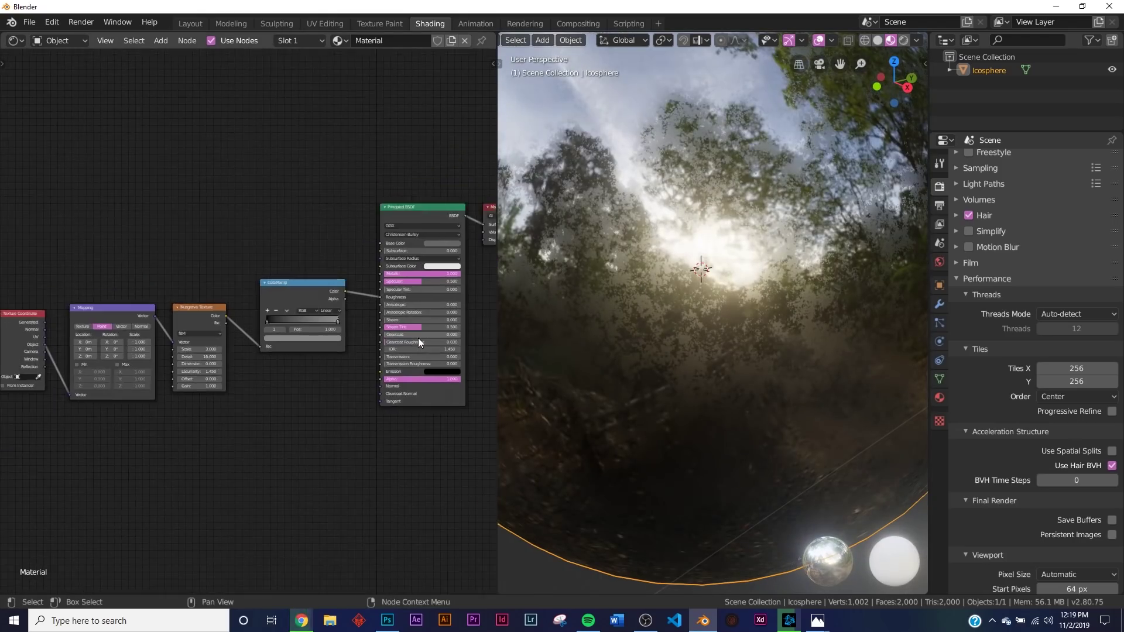
middle_click_drag(167, 273, 210, 265)
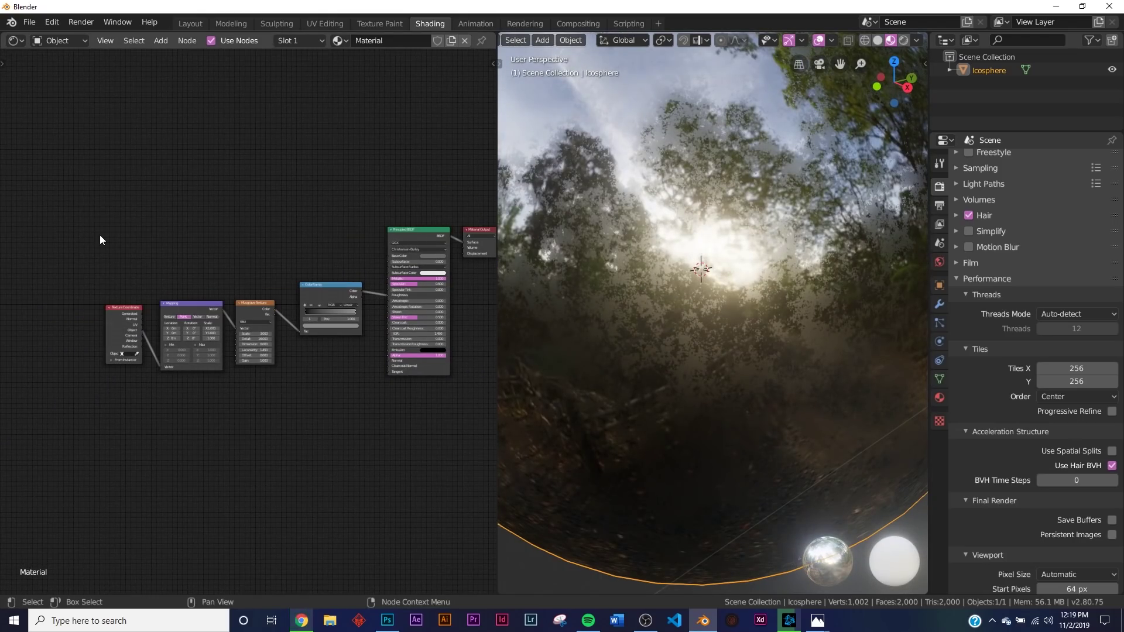
left_click_drag(100, 234, 339, 427)
key("x")
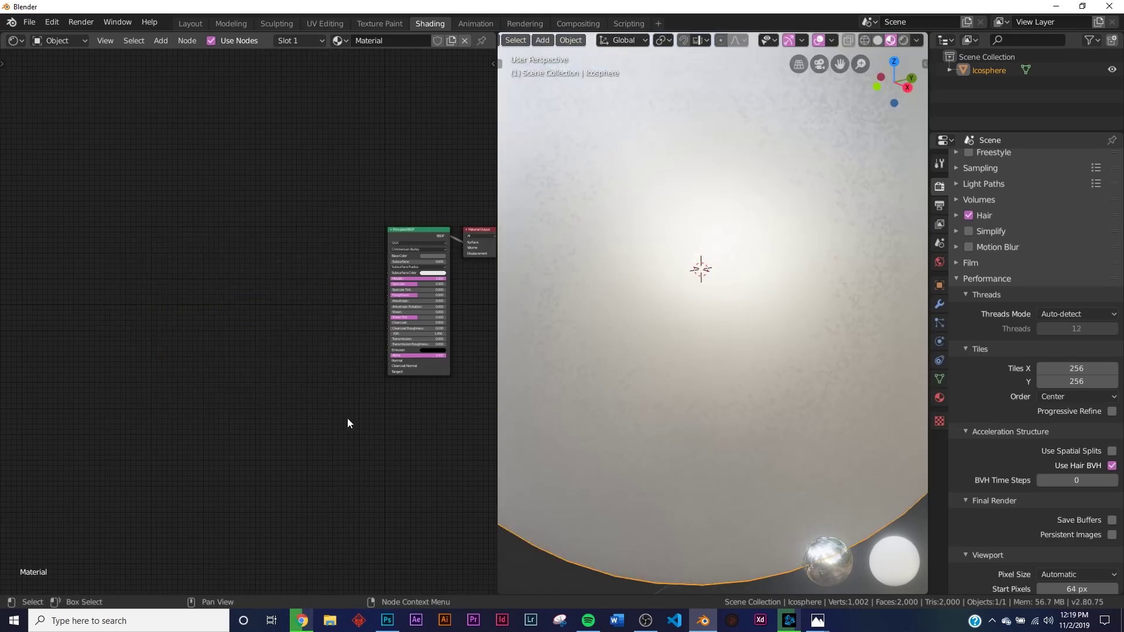
Step: Add a Bump node and connect its Normal output to the Principled BSDF's Normal input
scroll(394, 306, "up", 3)
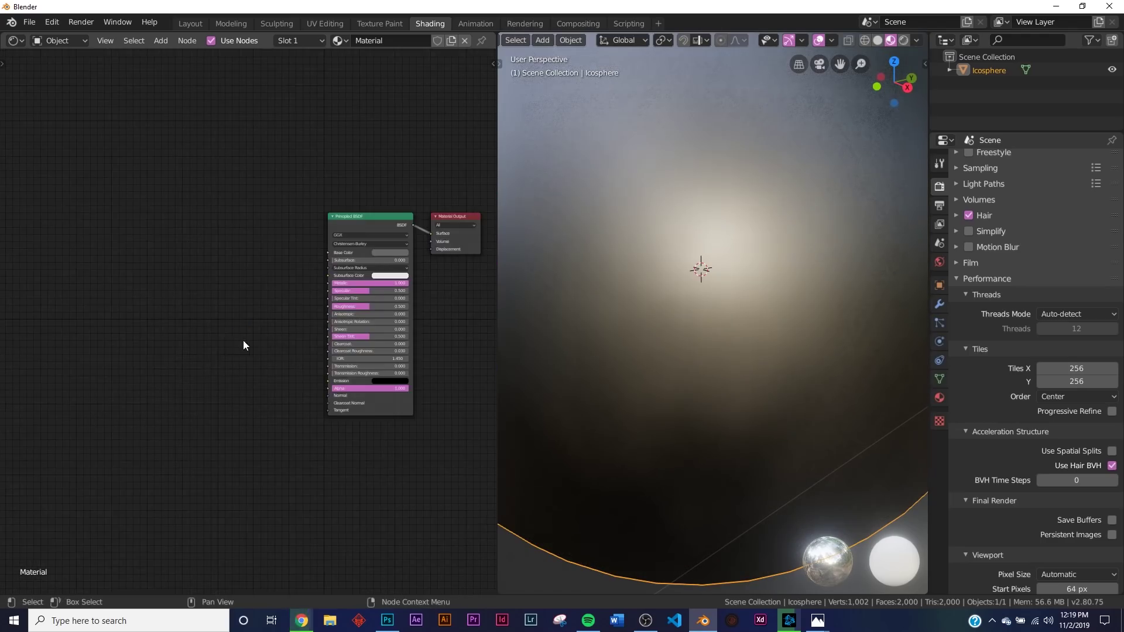
key("shift+a")
left_click(248, 341)
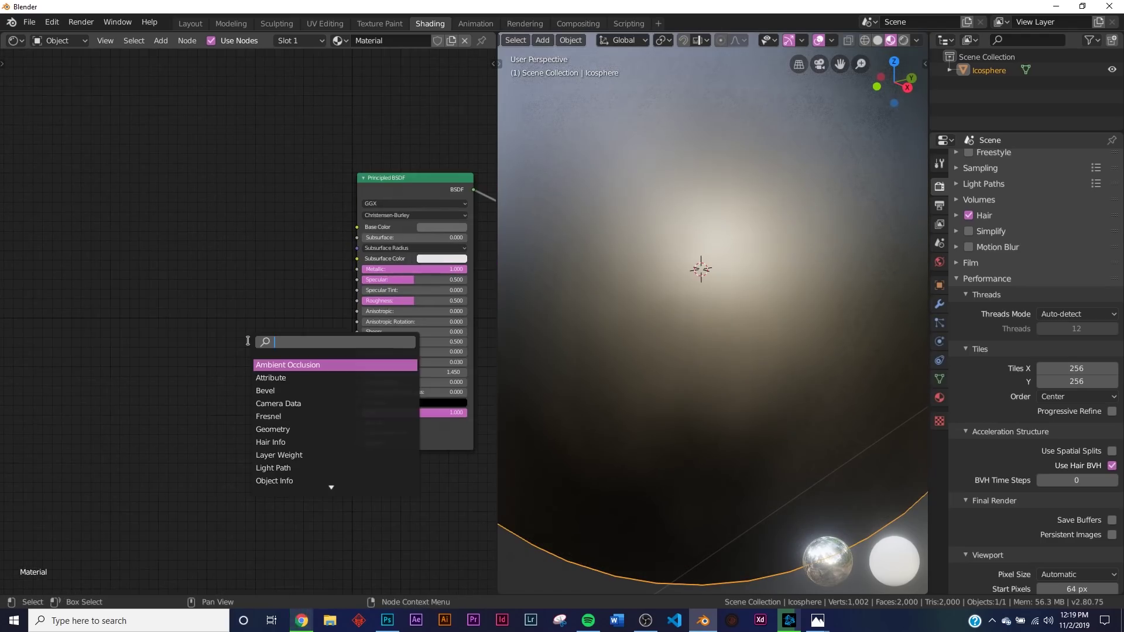
type("bump")
left_click(277, 377)
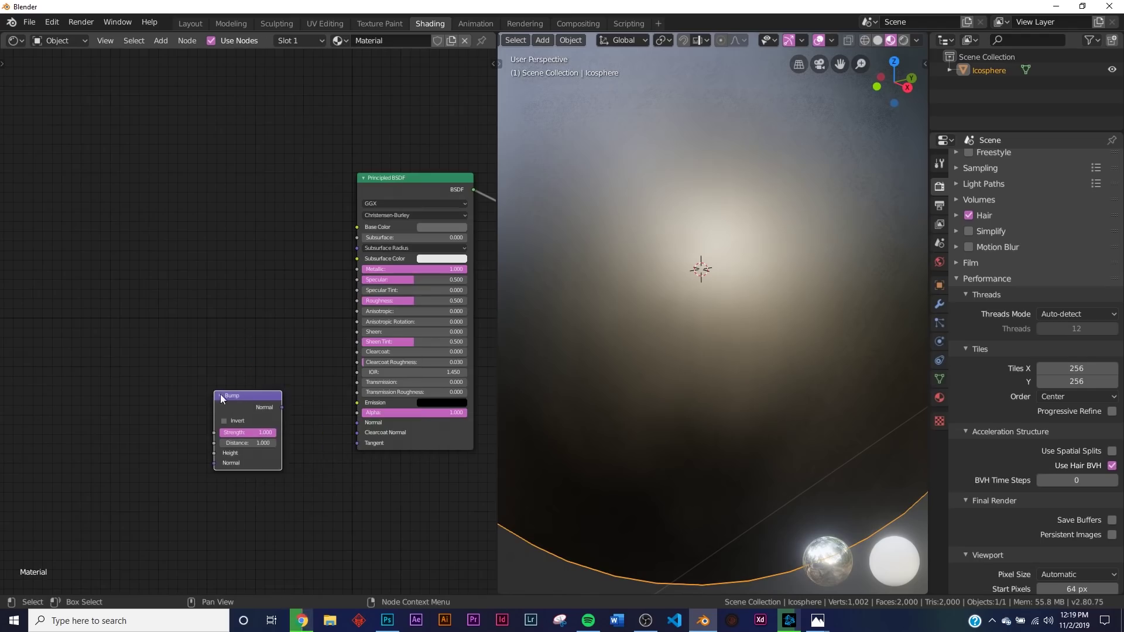
left_click_drag(283, 407, 355, 423)
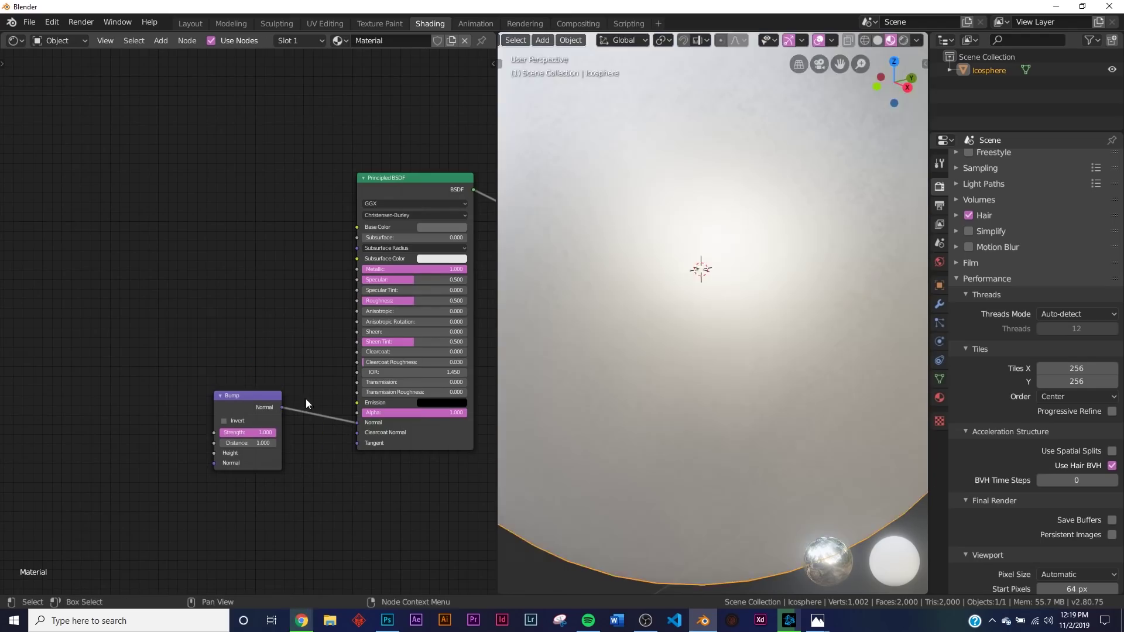
Step: Add a Voronoi Texture node and connect its Color output to the Bump node's Height input
middle_click_drag(249, 417, 354, 379)
scroll(354, 379, "up", 2)
key("shift+a")
left_click(269, 366)
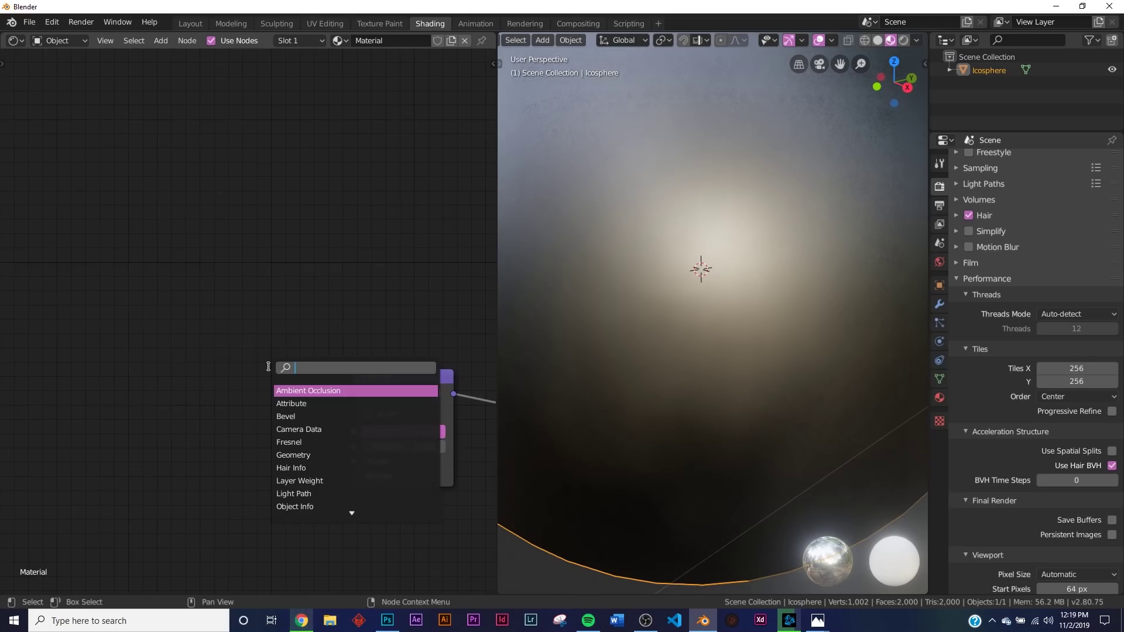
type("vo")
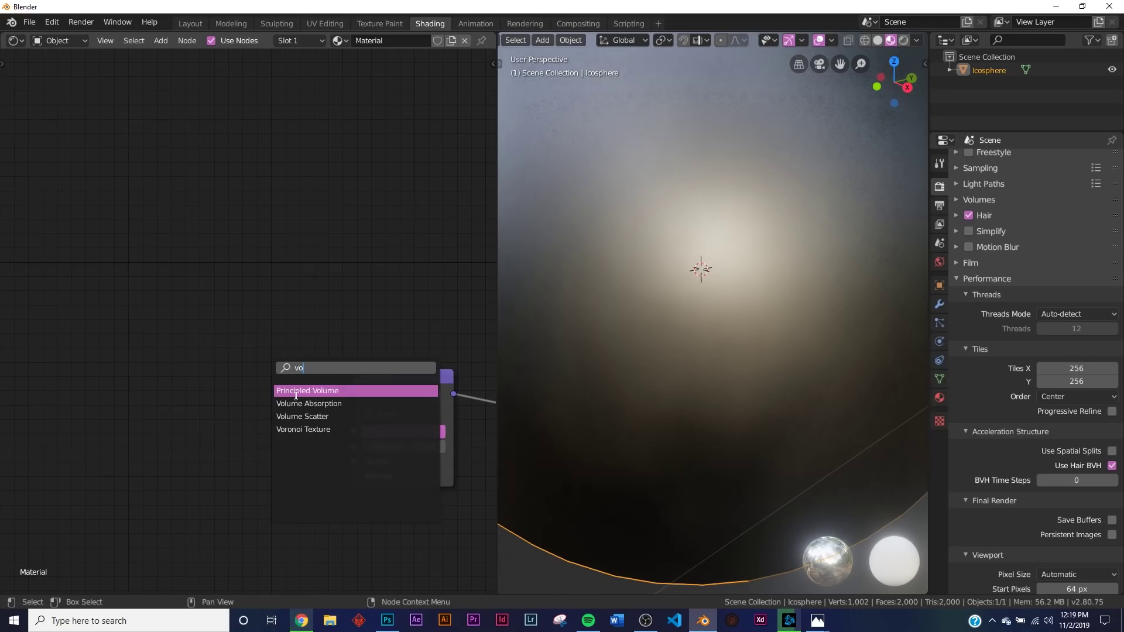
left_click(300, 429)
left_click(234, 438)
left_click_drag(236, 435, 279, 447)
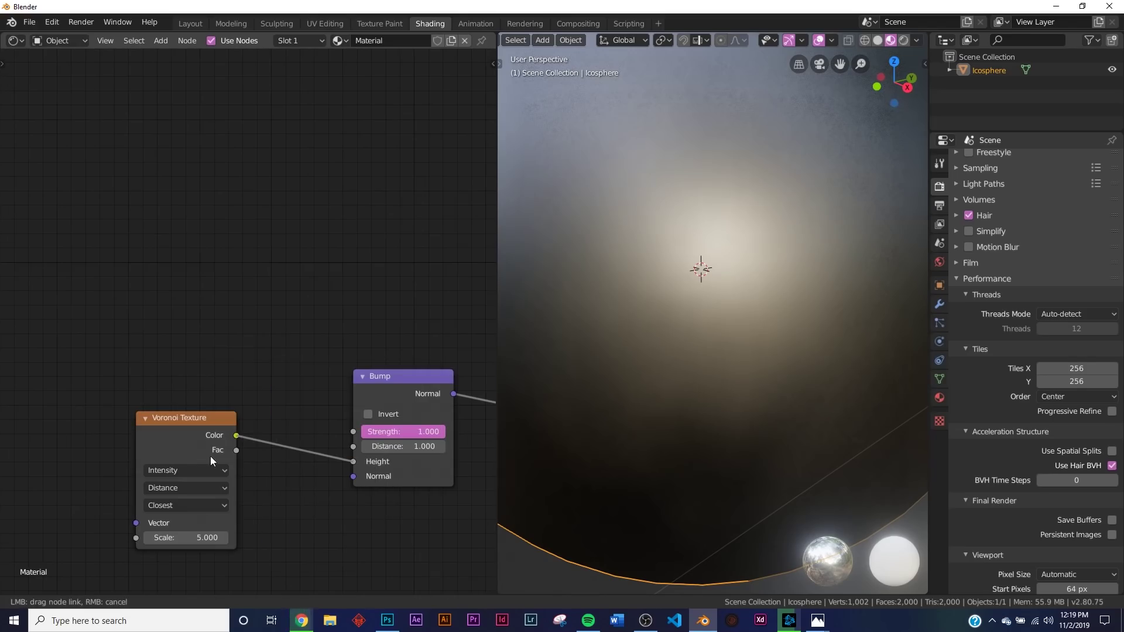
left_click_drag(211, 460, 353, 461)
Step: Insert a ColorRamp node between the Voronoi Texture and the Bump node's Height input
middle_click_drag(268, 410, 281, 393)
key("shift+a")
left_click(310, 331)
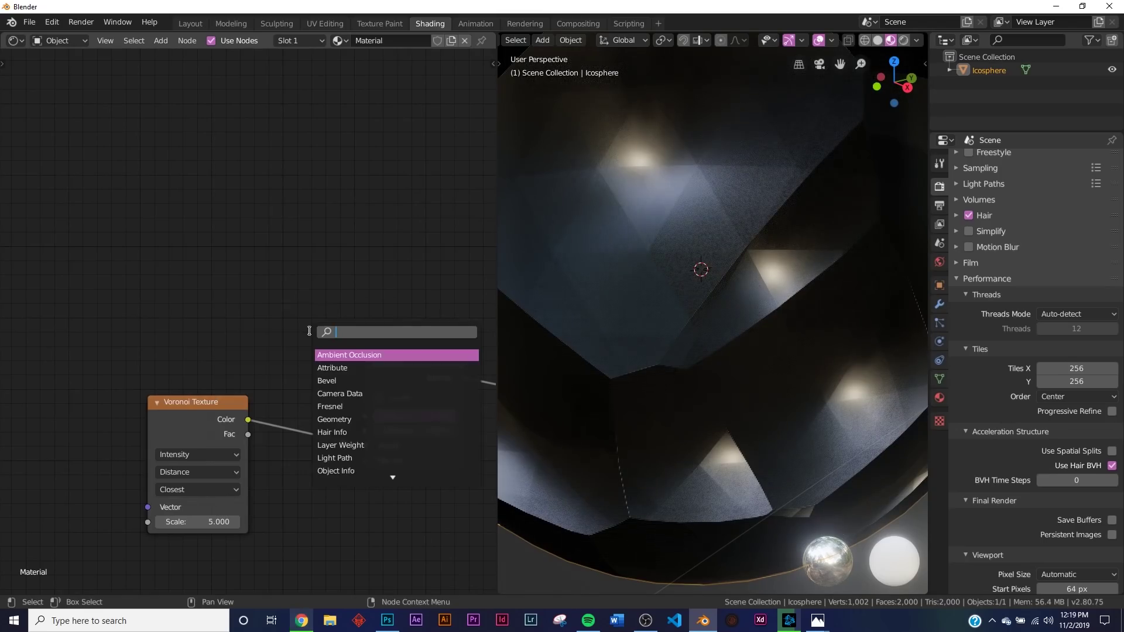
type("co")
key("Return")
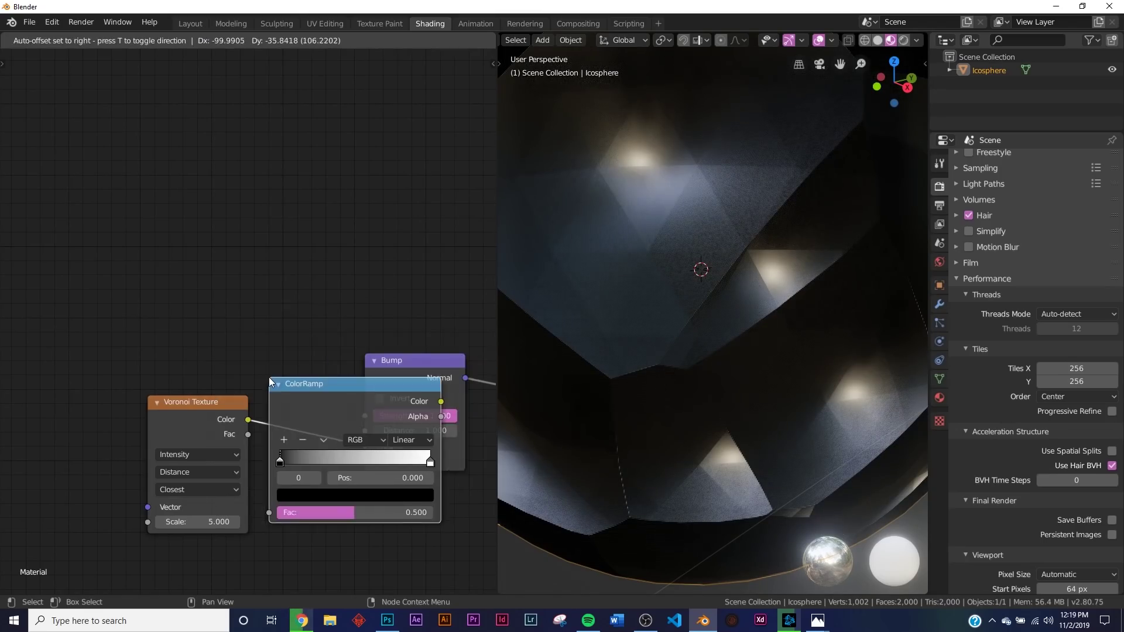
left_click(331, 374)
middle_click_drag(331, 374, 221, 367)
scroll(248, 402, "down", 2)
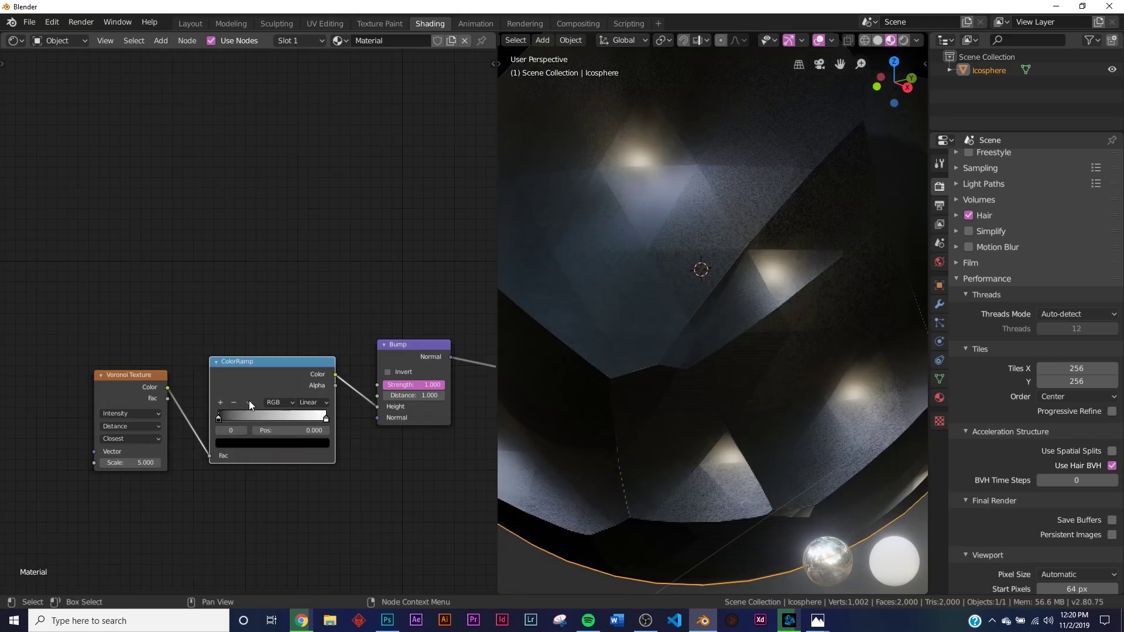
Step: Add Texture Coordinate and Mapping nodes to the Voronoi Texture, with the Object output feeding the Mapping vector
scroll(295, 376, "down", 2)
middle_click_drag(281, 384, 368, 382)
left_click(230, 368)
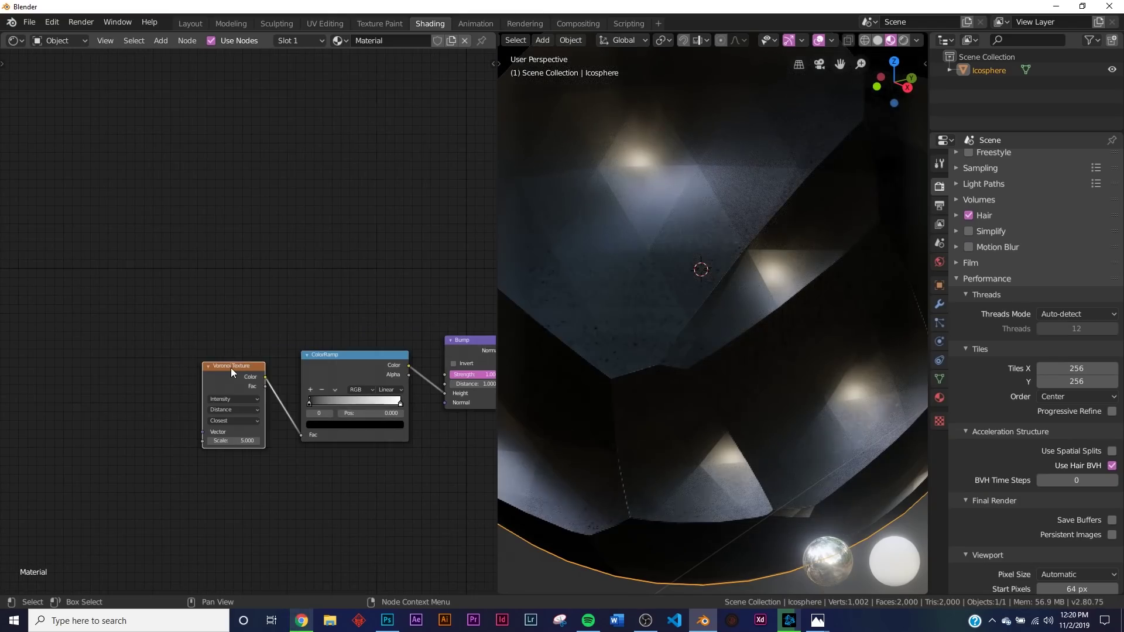
key("ctrl+t")
left_click_drag(39, 399, 74, 462)
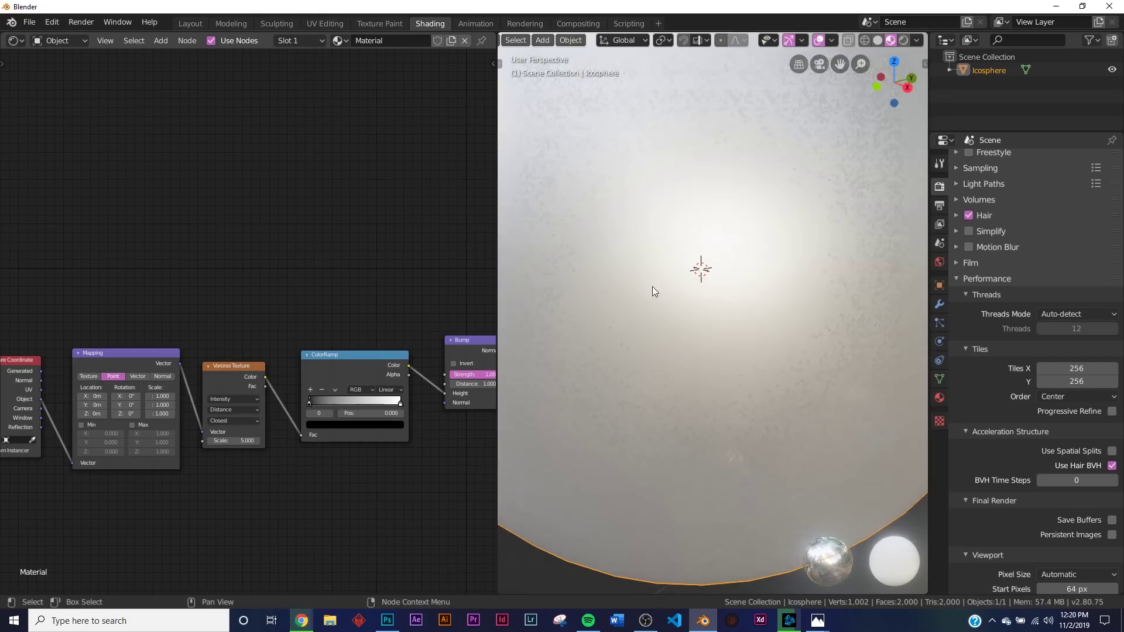
Step: Lower the Bump node's strength to about 0.457
scroll(667, 304, "down", 5)
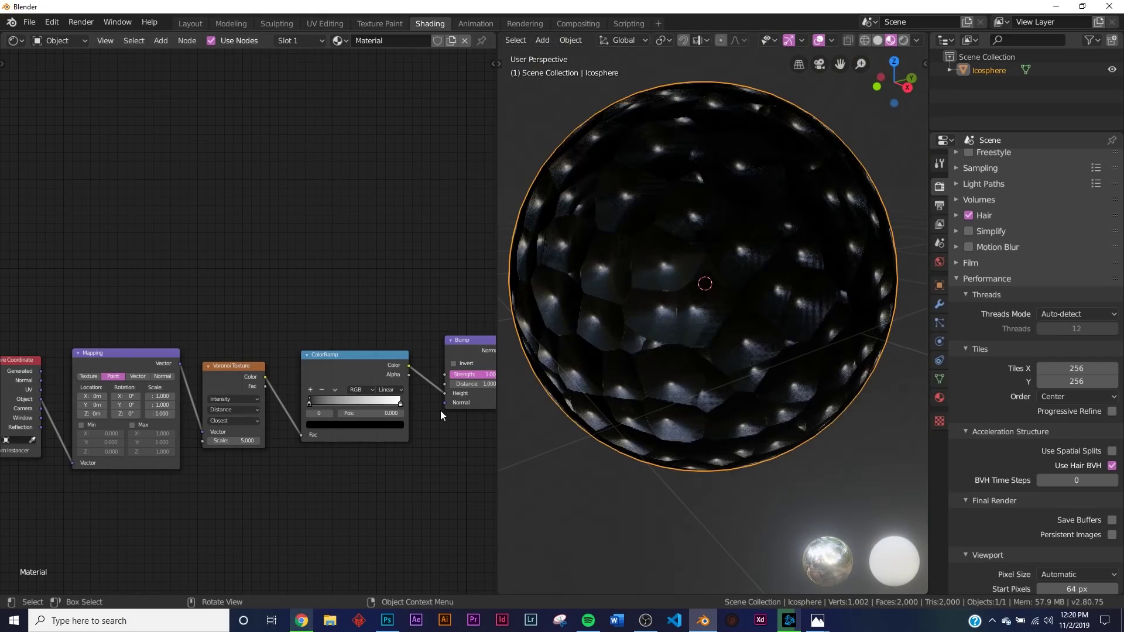
left_click_drag(492, 375, 473, 375)
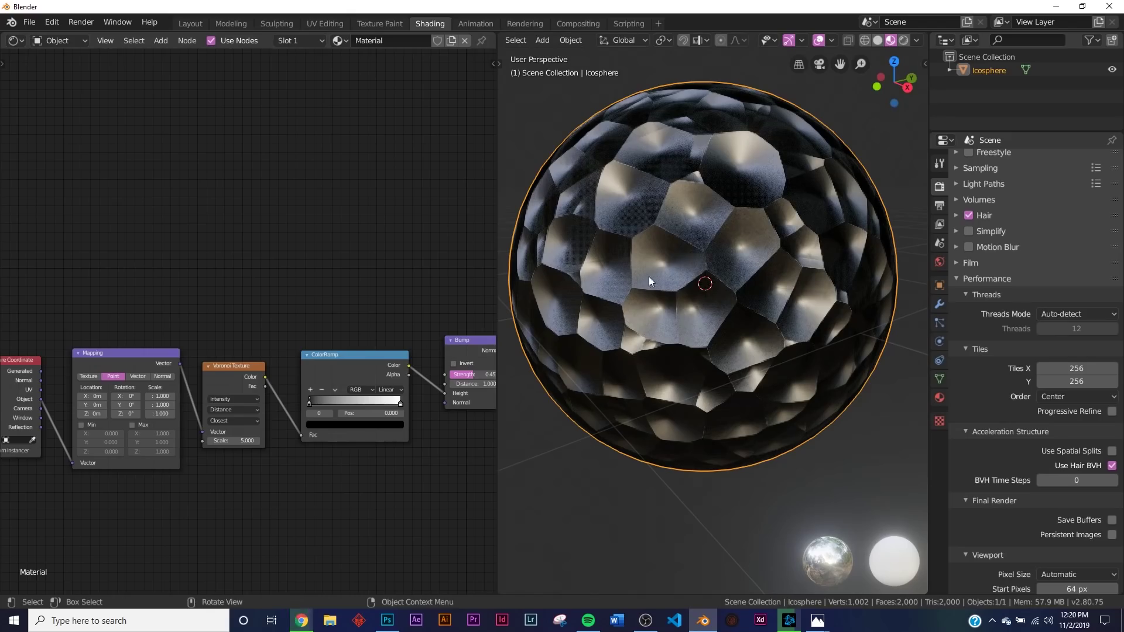
Step: Set the Voronoi Texture's distance metric to Minkowski, after trying Chebychev, and its feature output to Crackle
scroll(281, 402, "up", 2)
left_click(226, 441)
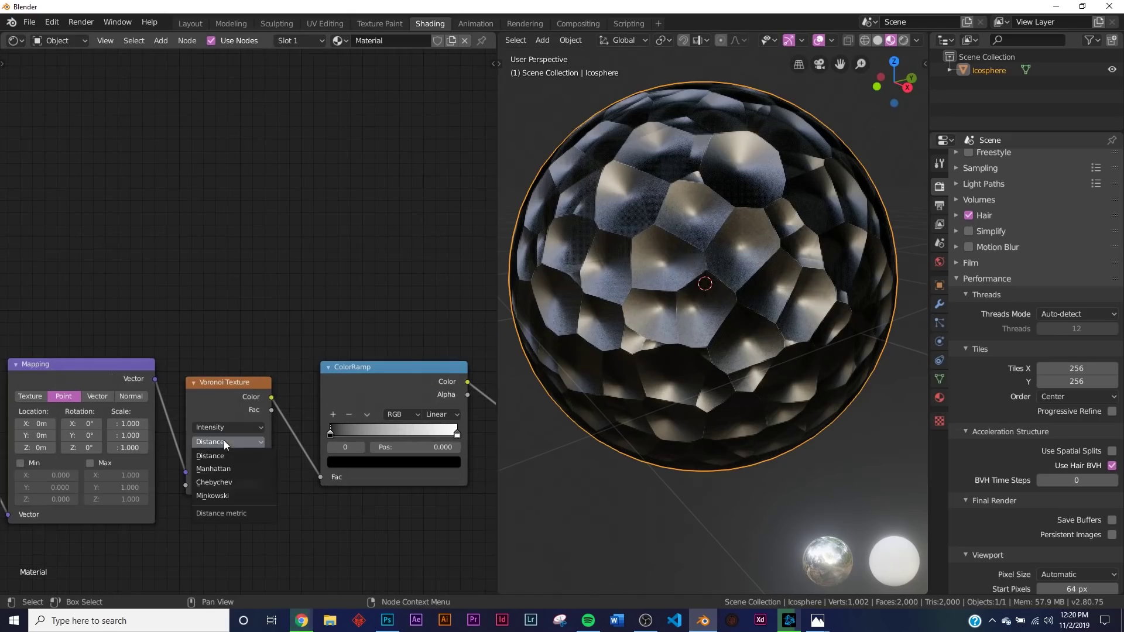
left_click(224, 484)
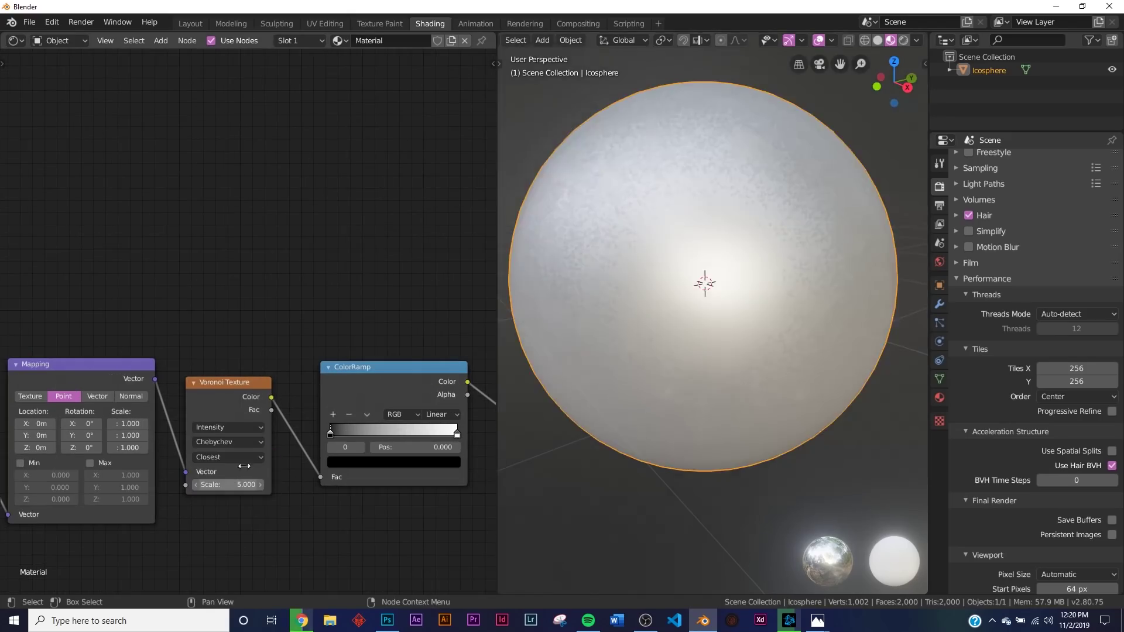
left_click(238, 443)
left_click(219, 496)
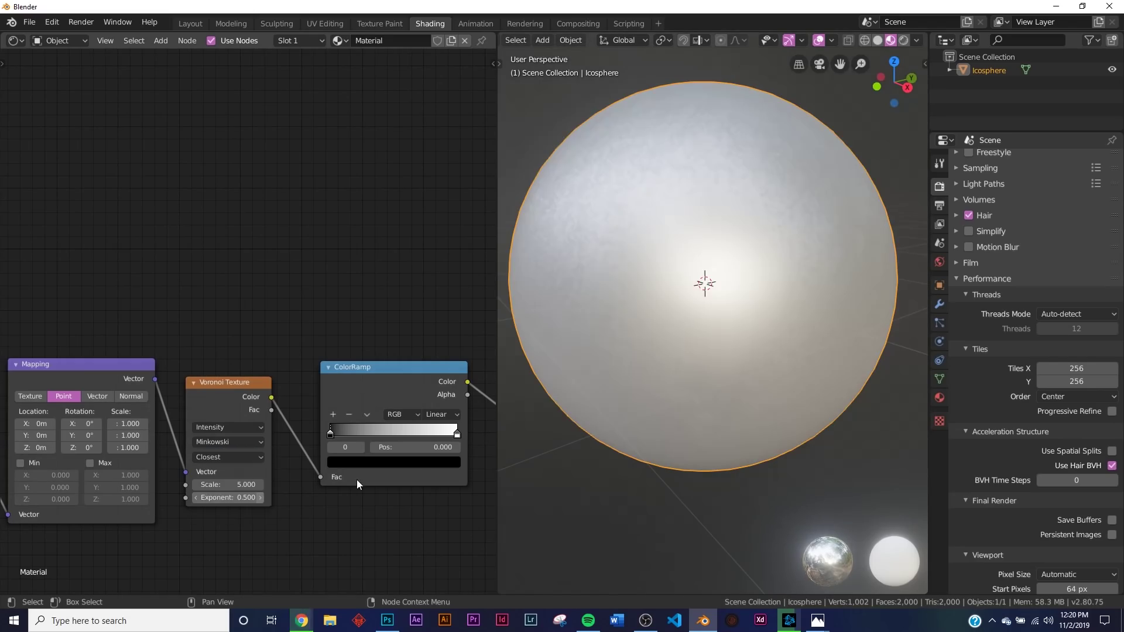
left_click(230, 458)
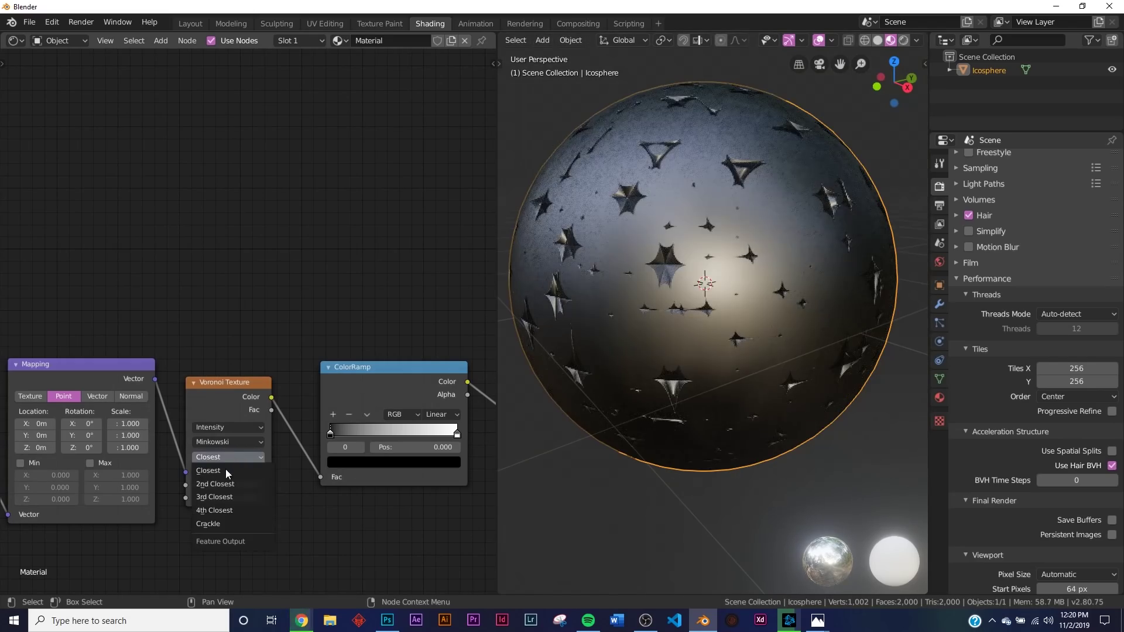
left_click(212, 524)
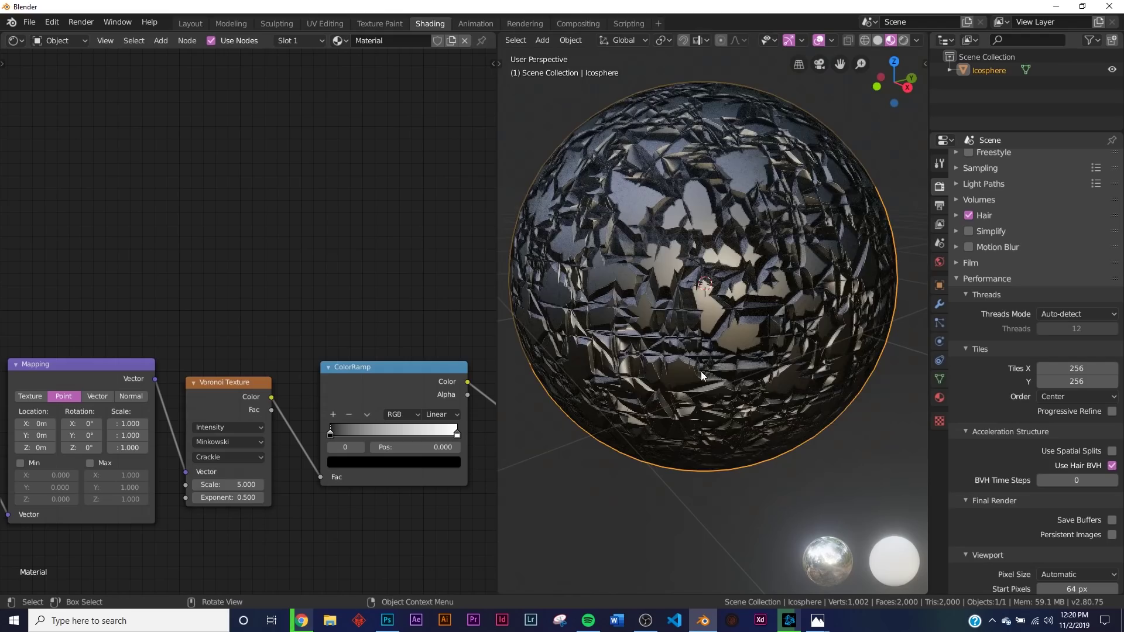
scroll(701, 372, "up", 2)
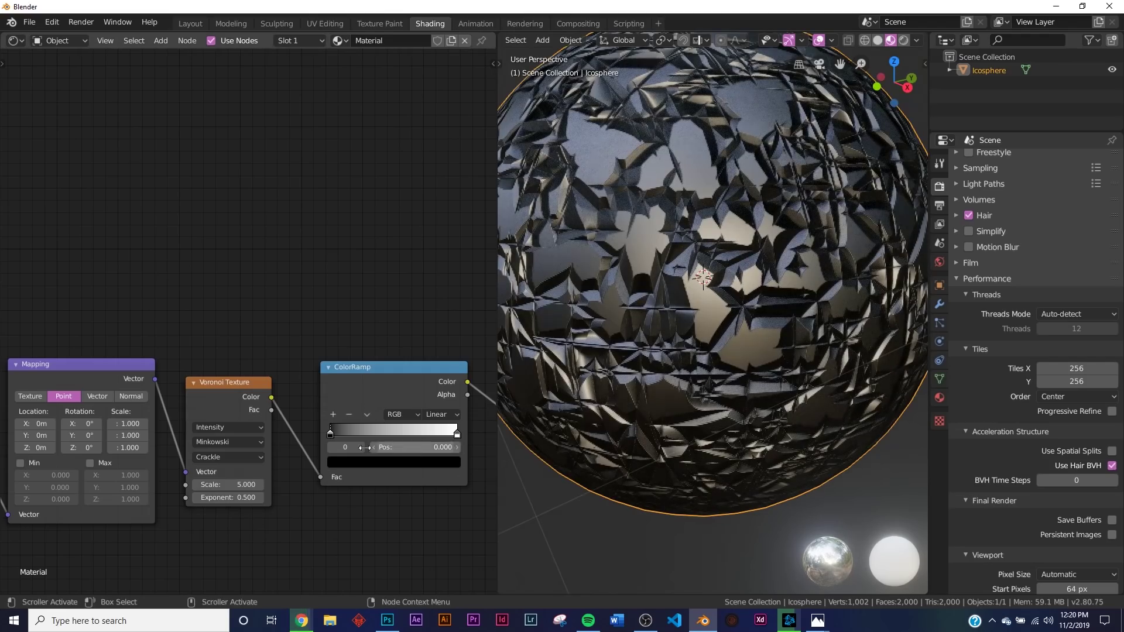
Step: Try a Voronoi Texture scale of 30 with the Bump strength at 0.080, and raise the strength again
middle_click_drag(495, 419, 346, 403)
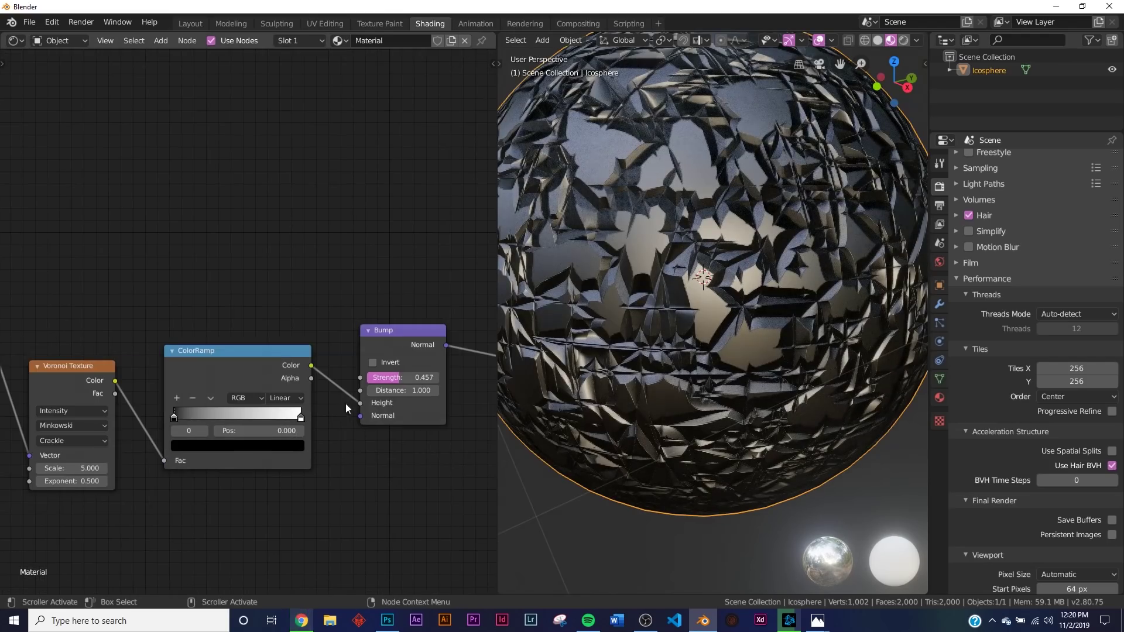
left_click(83, 468)
type("30")
key("Return")
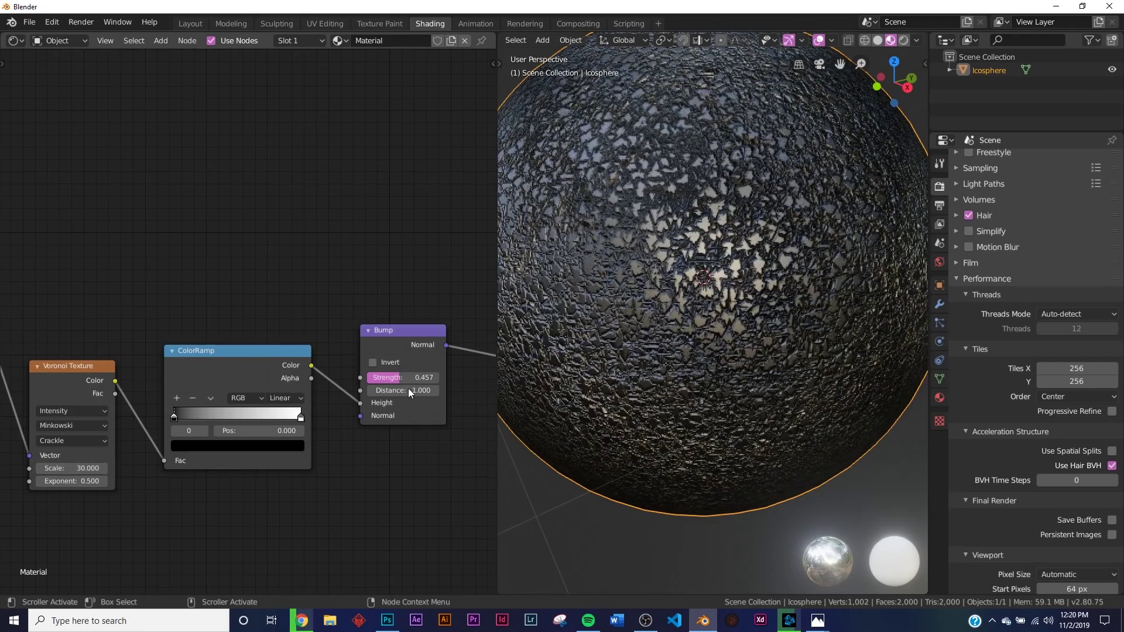
left_click_drag(402, 378, 371, 378)
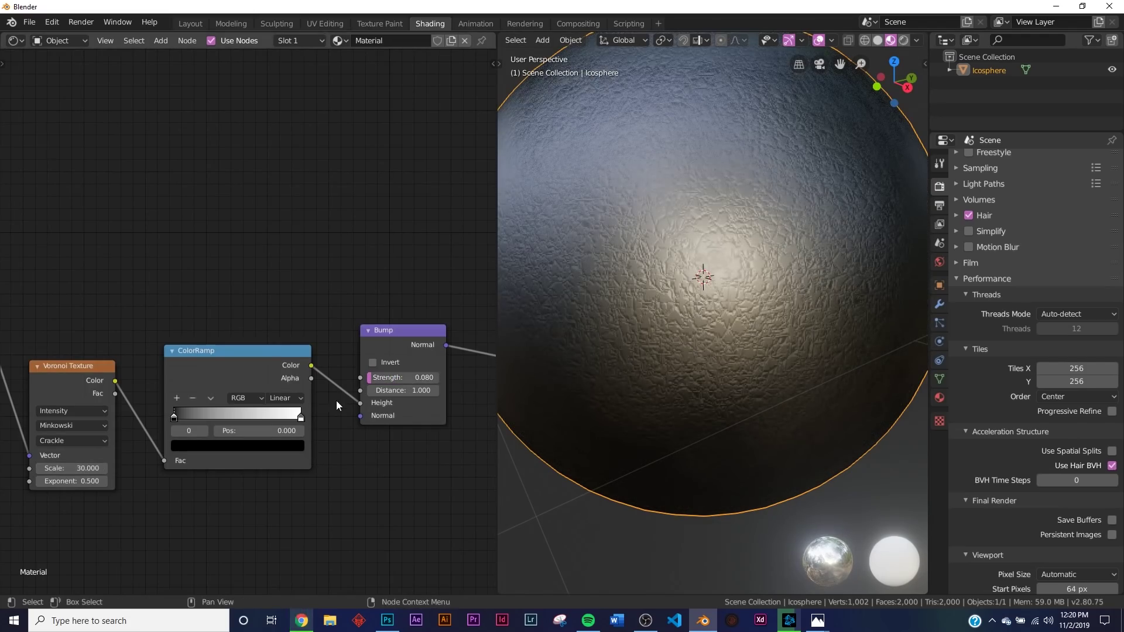
left_click_drag(387, 380, 413, 381)
Step: Set the Voronoi Texture's scale to 10
middle_click_drag(146, 479, 242, 462)
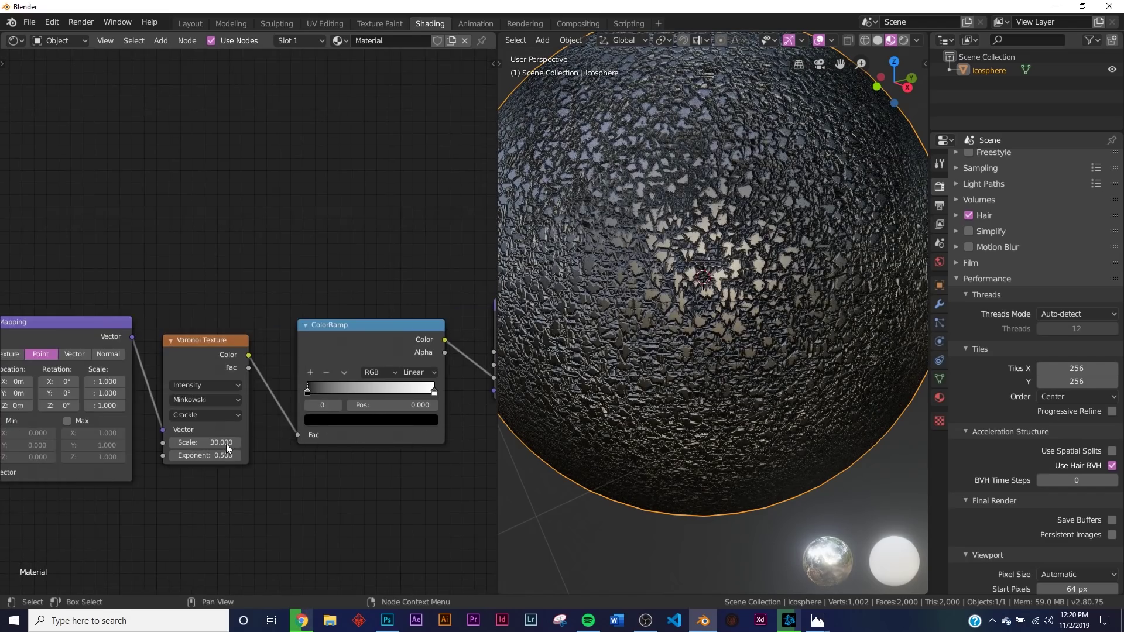
left_click(226, 444)
type("10")
key("Return")
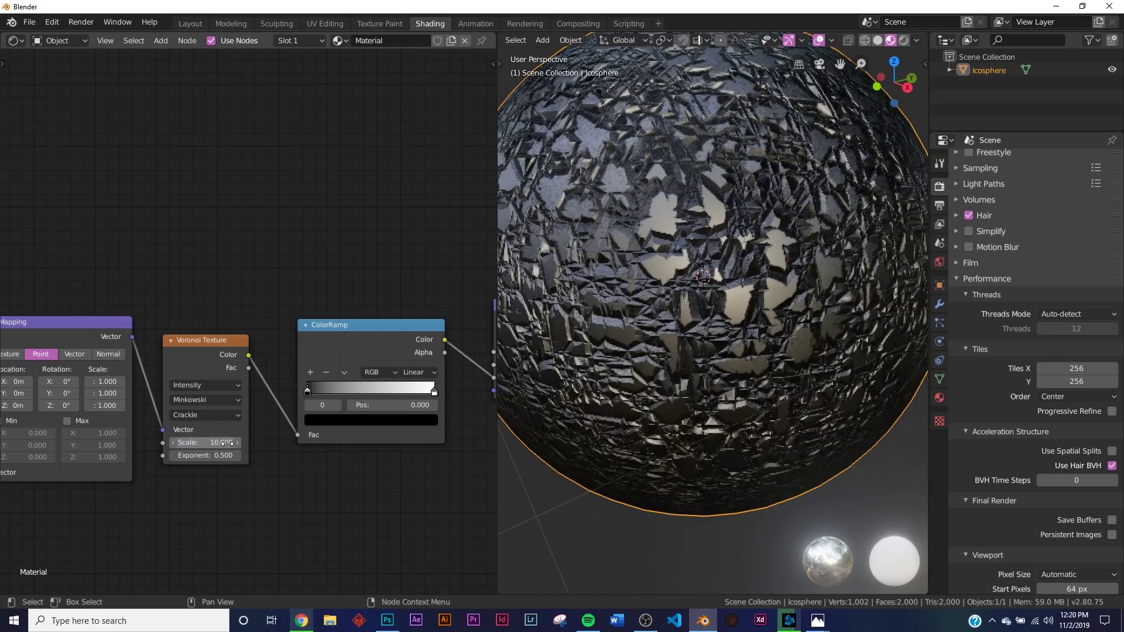
Step: Move the ColorRamp's white stop to position 0.114 and set the Voronoi Texture's scale to 5
left_click_drag(430, 393, 314, 397)
left_click(206, 443)
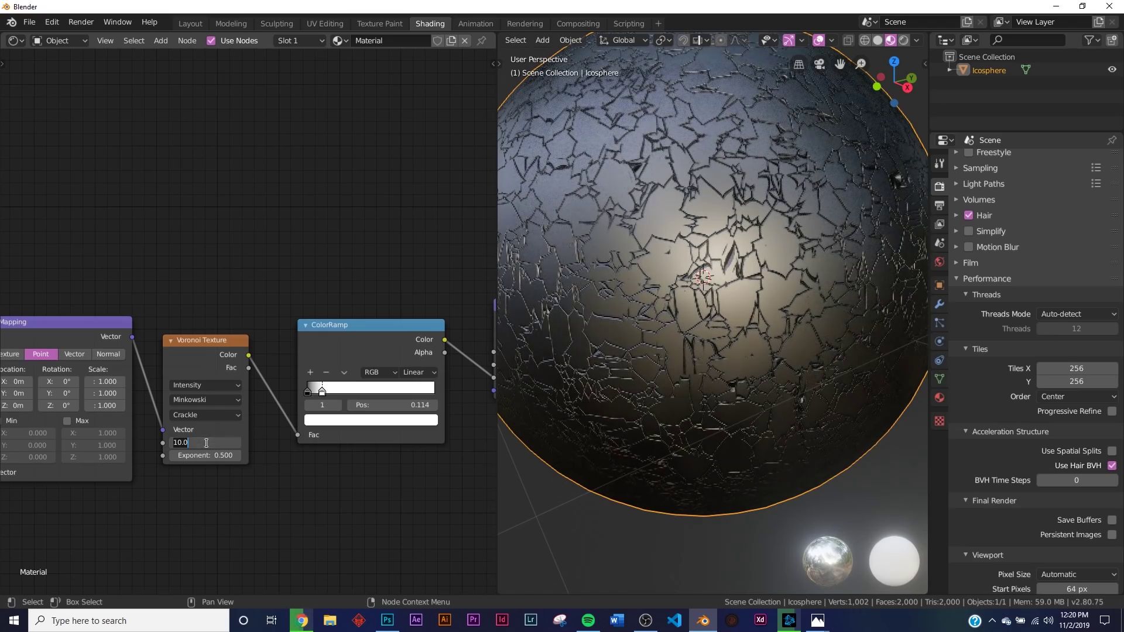
key("Return")
scroll(704, 336, "up", 5)
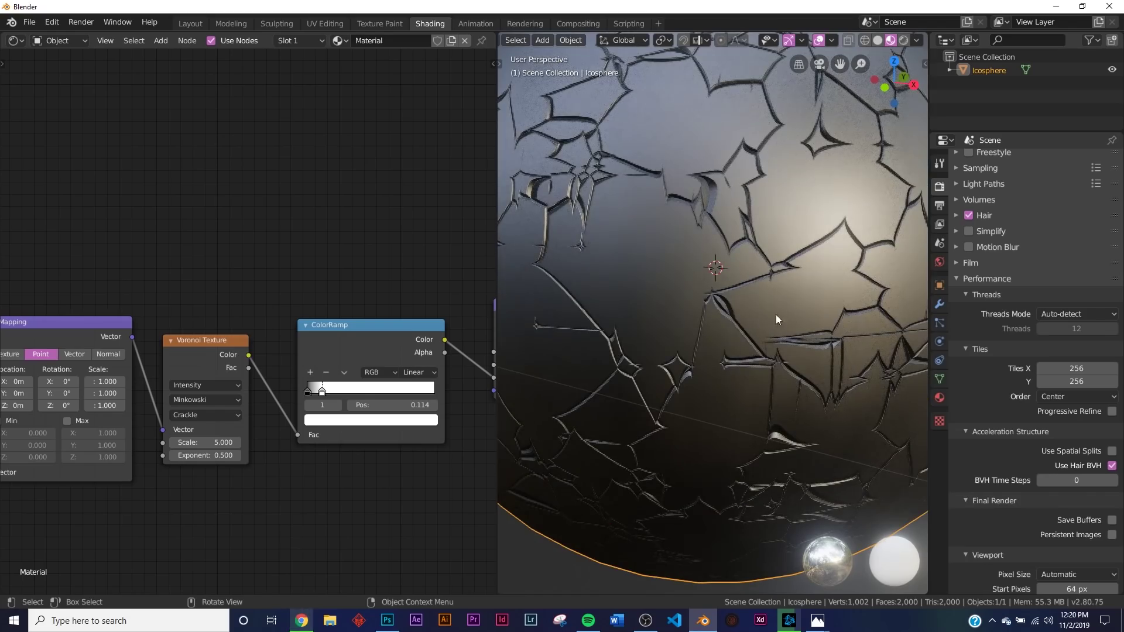
scroll(761, 323, "down", 4)
middle_click_drag(753, 318, 755, 287)
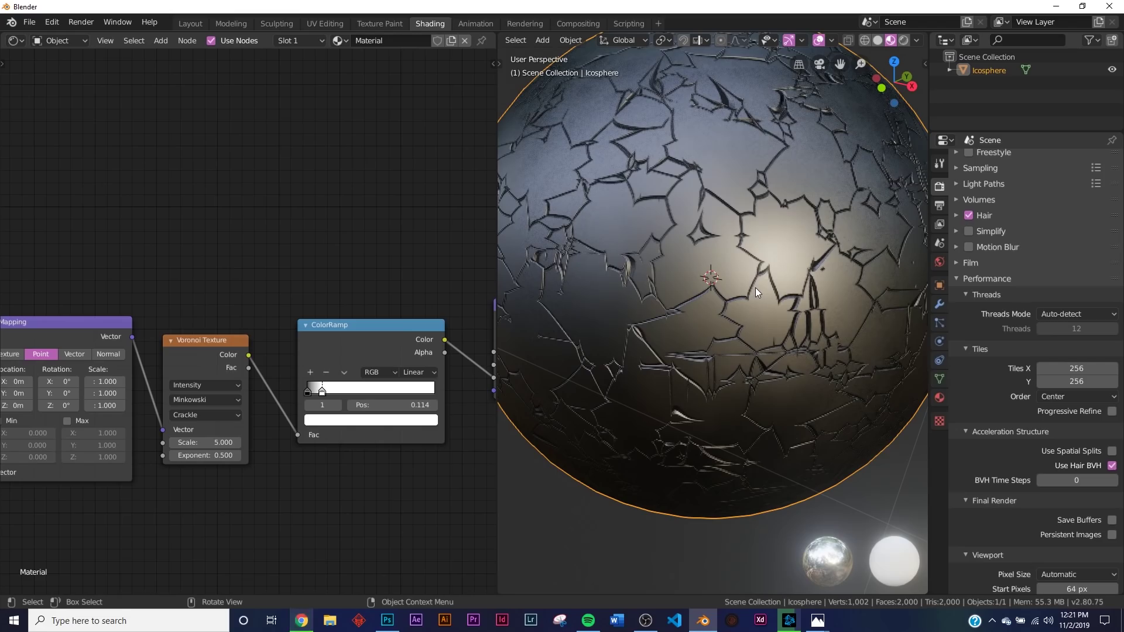
Step: Move the Texture Coordinate node farther from the Mapping node and add a Noise Texture node in the gap
scroll(409, 419, "up", 3)
middle_click_drag(284, 430, 388, 343)
scroll(389, 344, "up", 4)
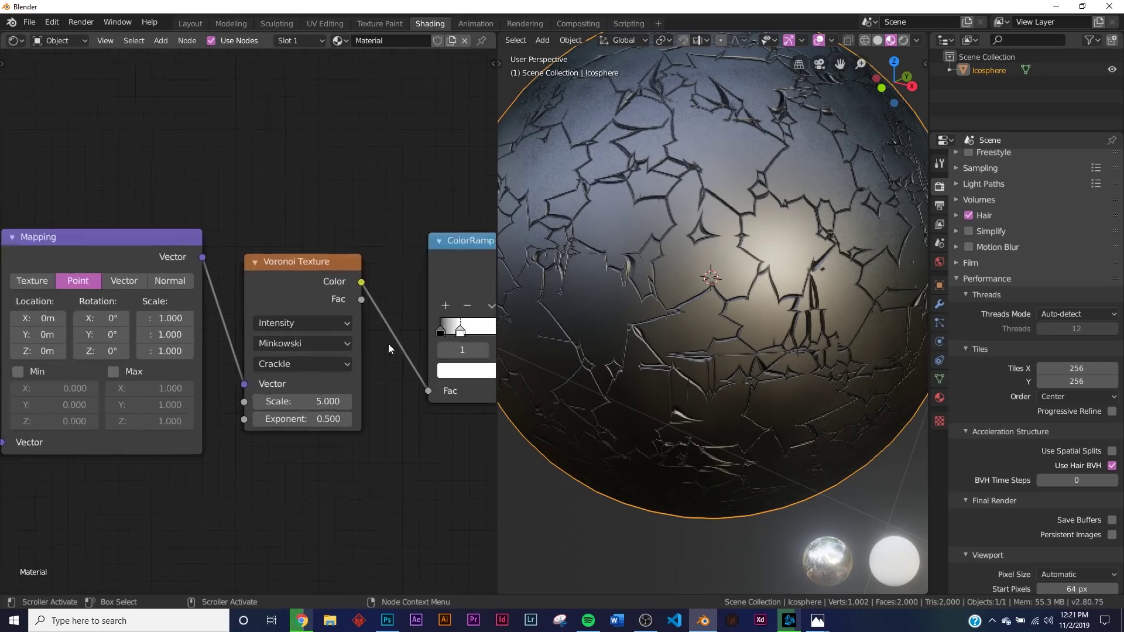
middle_click_drag(310, 345, 401, 340)
middle_click_drag(86, 264, 321, 258)
scroll(220, 261, "down", 4)
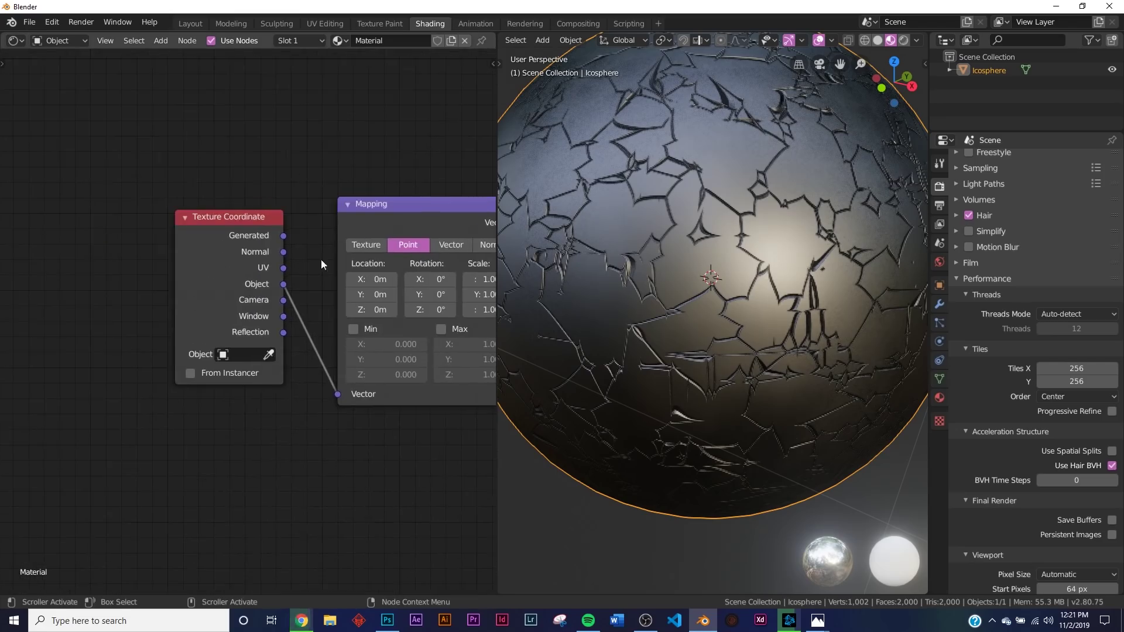
left_click_drag(192, 239, 0, 270)
key("shift+a")
left_click(245, 244)
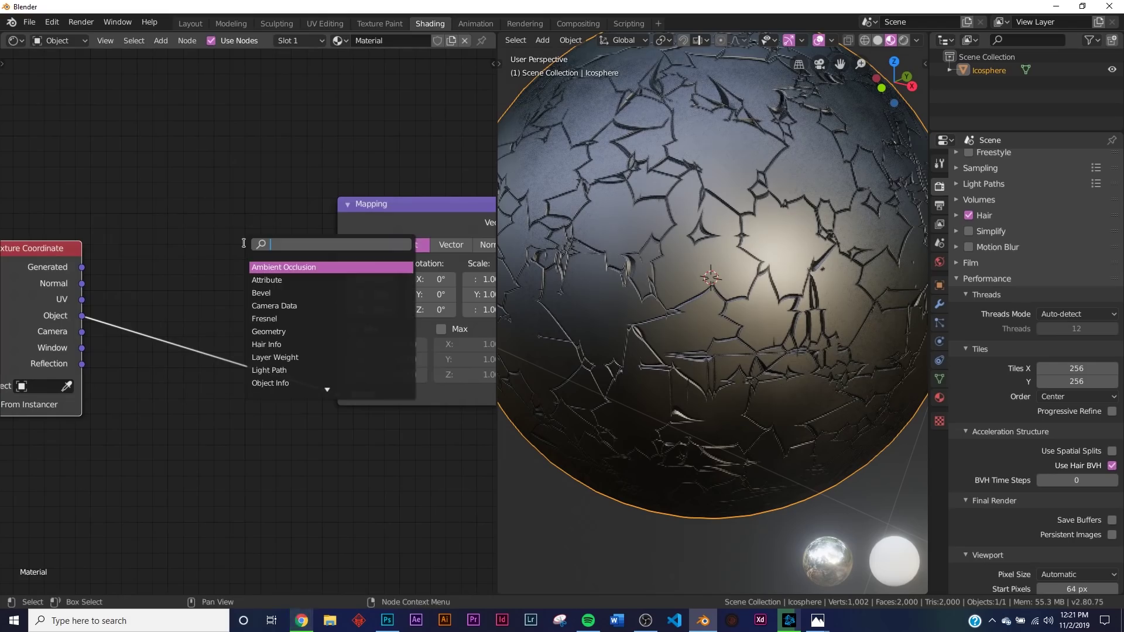
type("noi")
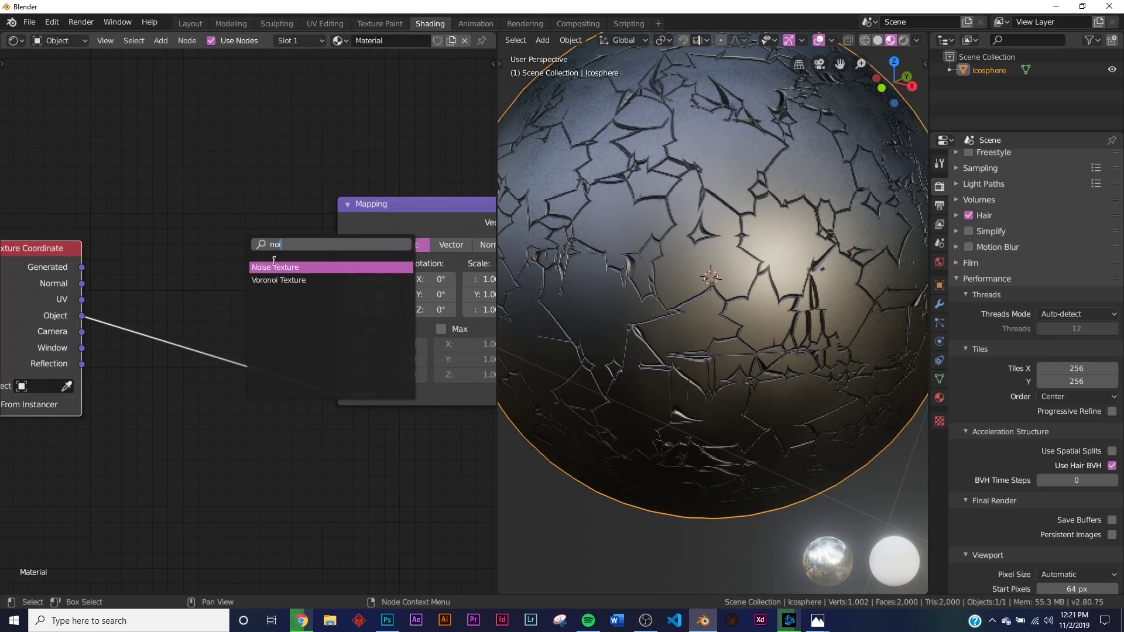
left_click(275, 267)
left_click(233, 184)
Step: Insert the Noise Texture into the link between the Texture Coordinate's Object output and the Mapping node
scroll(643, 241, "up", 5)
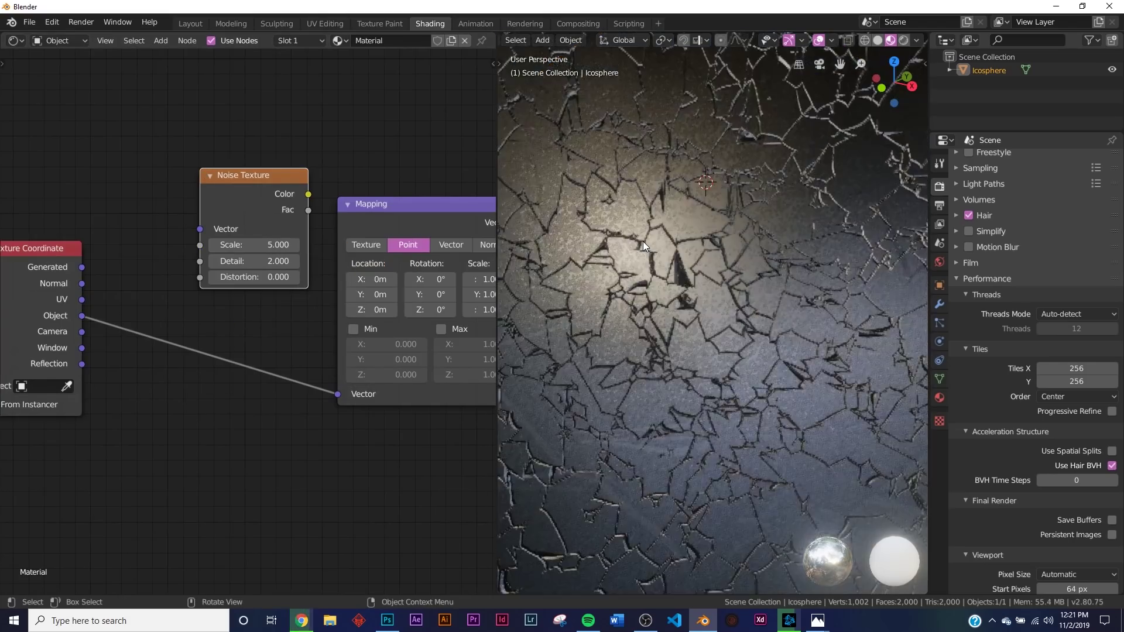
scroll(643, 241, "up", 3)
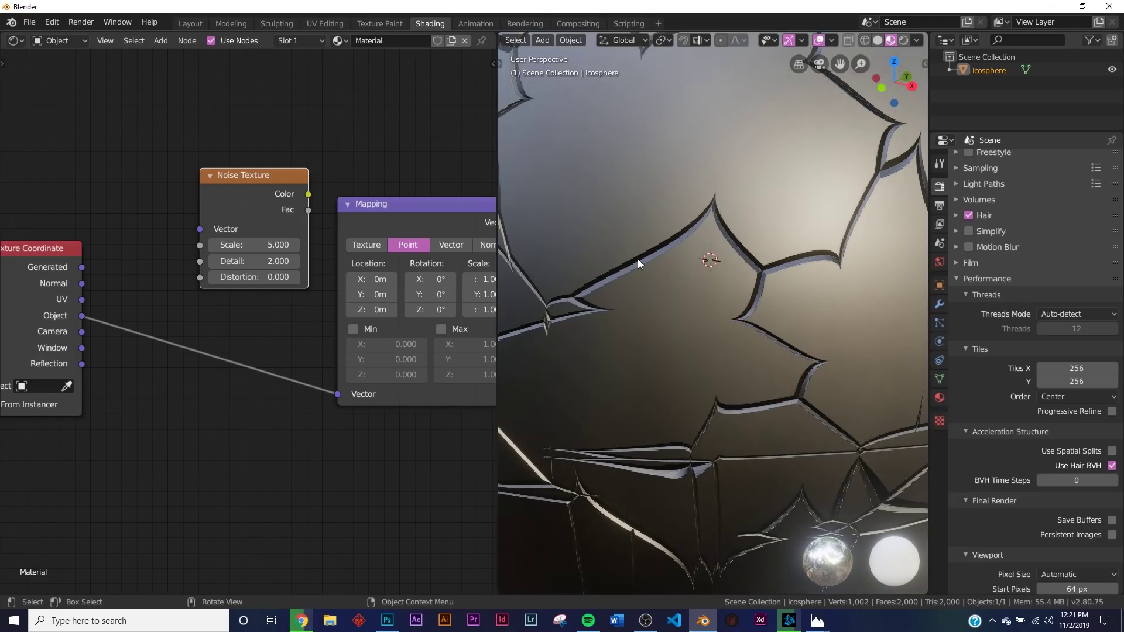
scroll(638, 259, "down", 8)
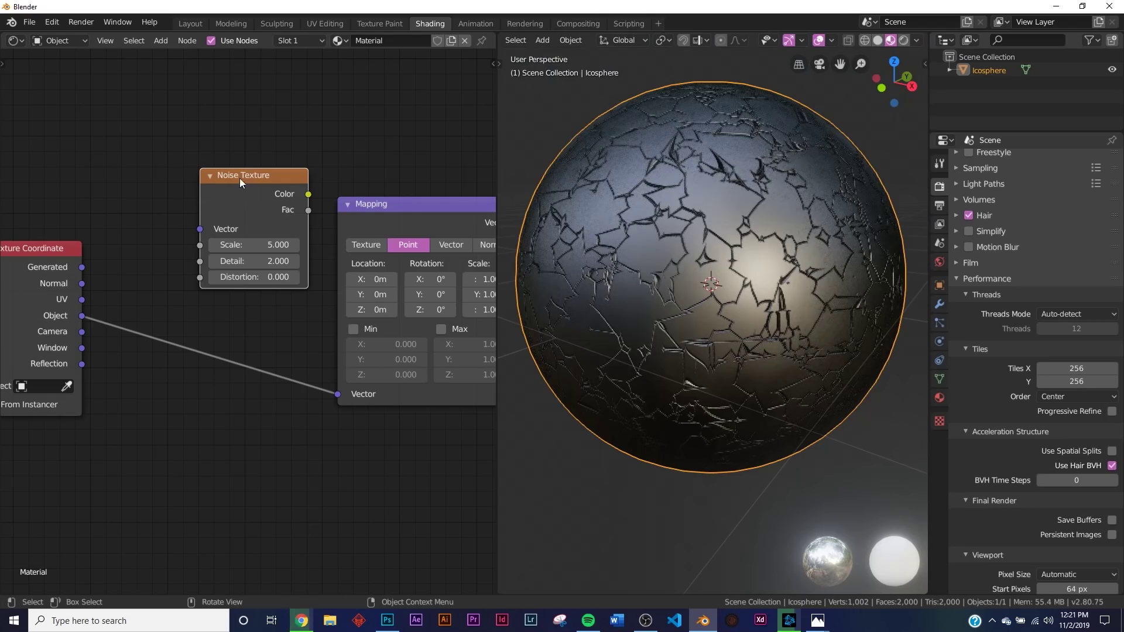
scroll(608, 262, "up", 5)
left_click_drag(256, 177, 168, 338)
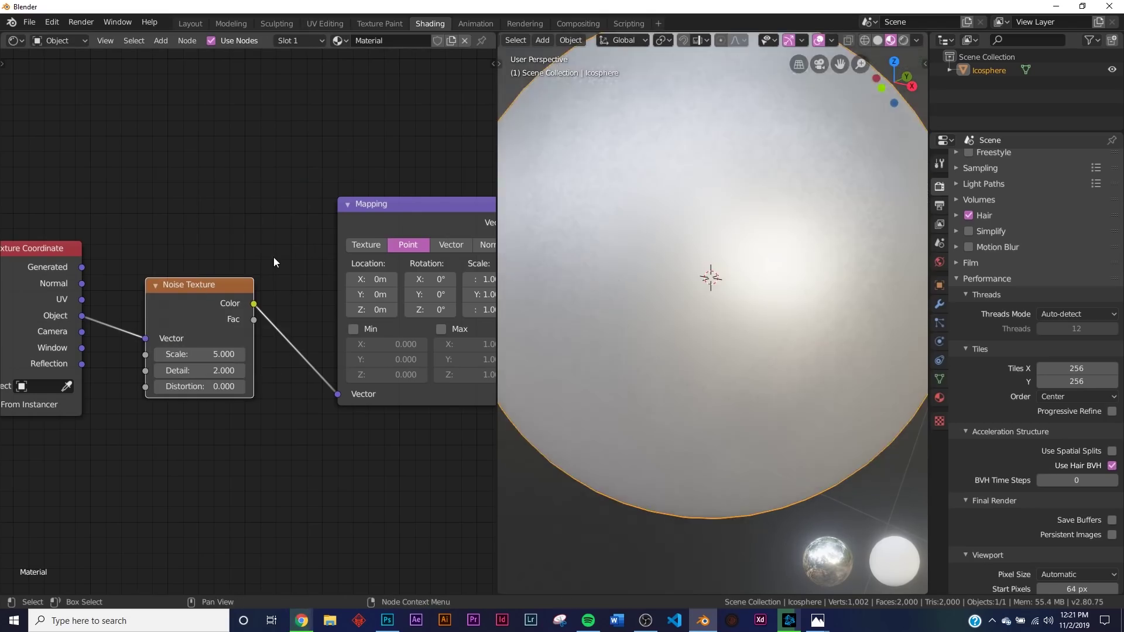
Step: Insert a MixRGB node between the Noise Texture and Mapping nodes, and connect the Object coordinates to its Color2 input
key("shift+a")
left_click(274, 256)
type("mix")
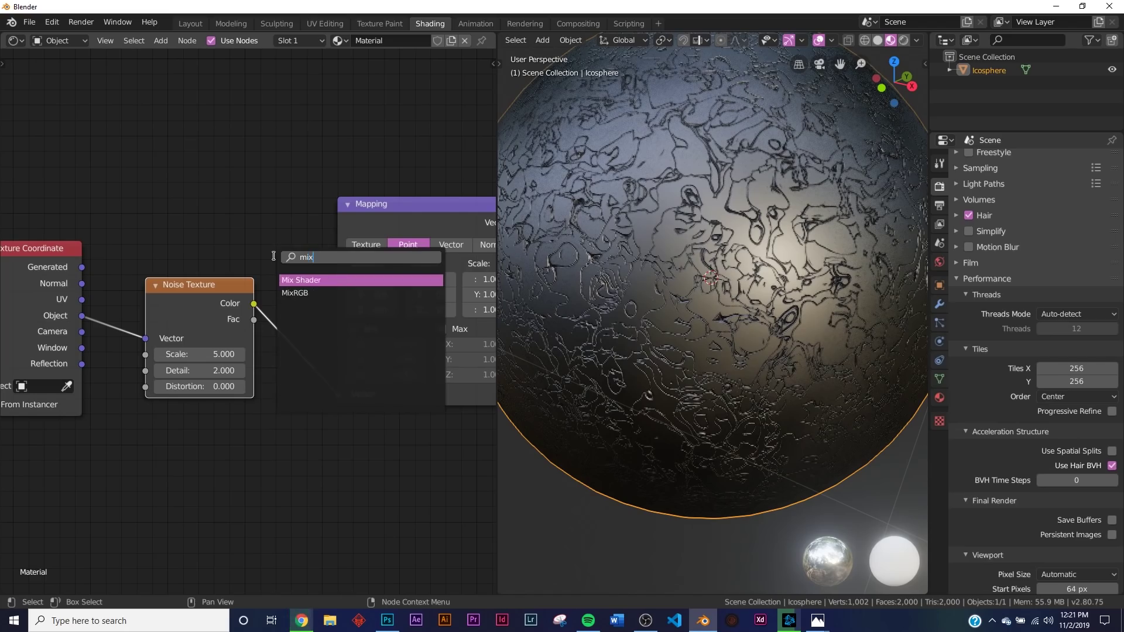
left_click(295, 293)
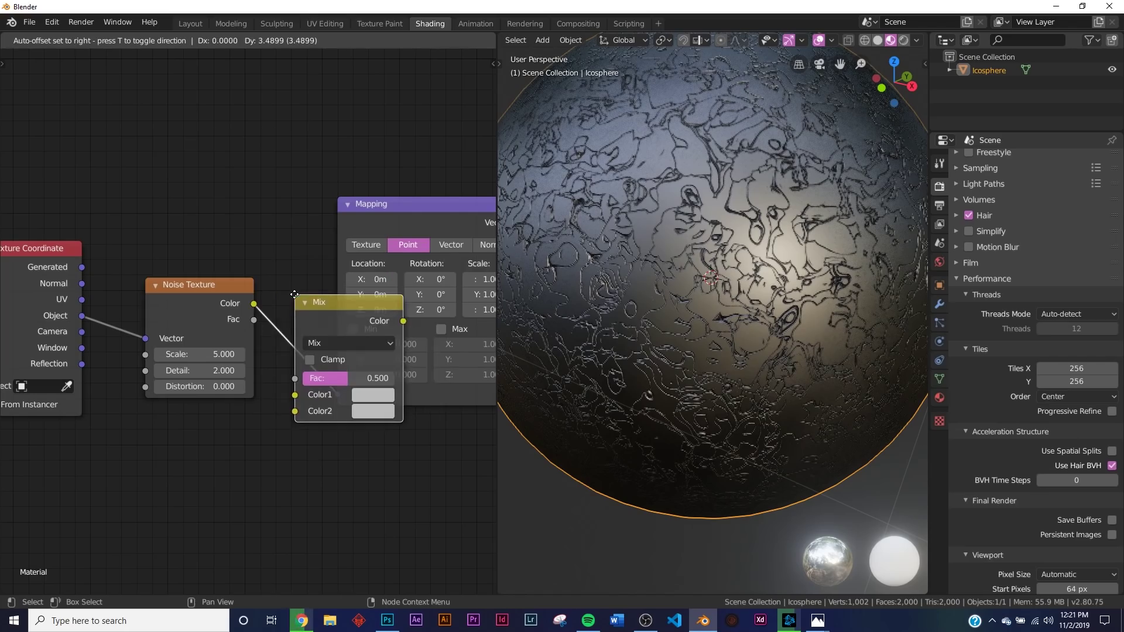
left_click(260, 315)
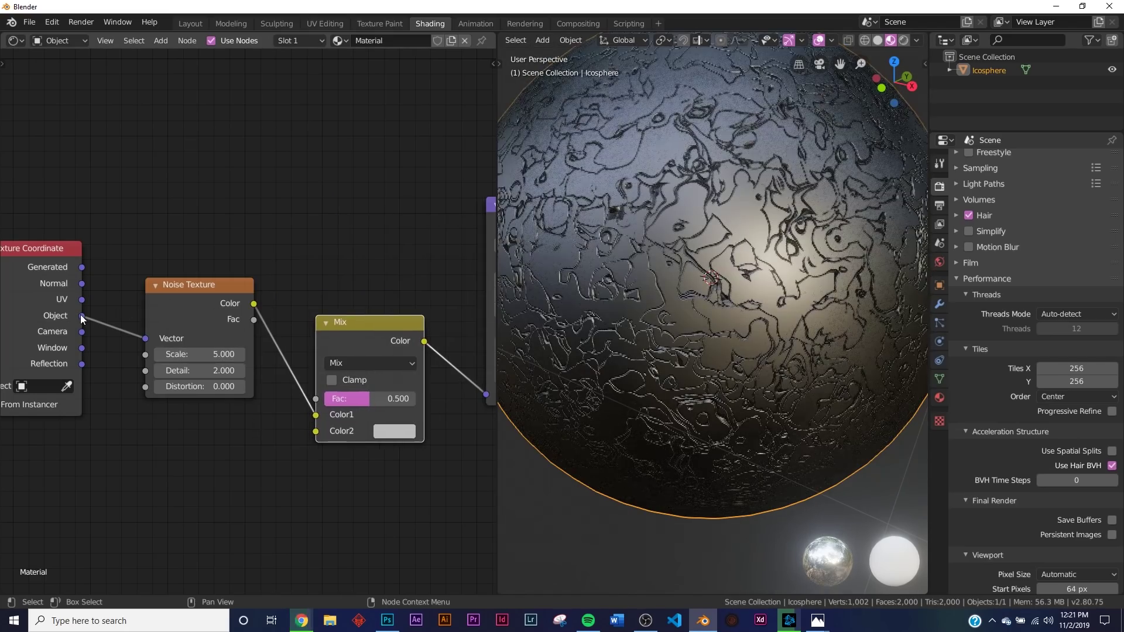
left_click_drag(81, 315, 340, 419)
left_click_drag(202, 285, 217, 231)
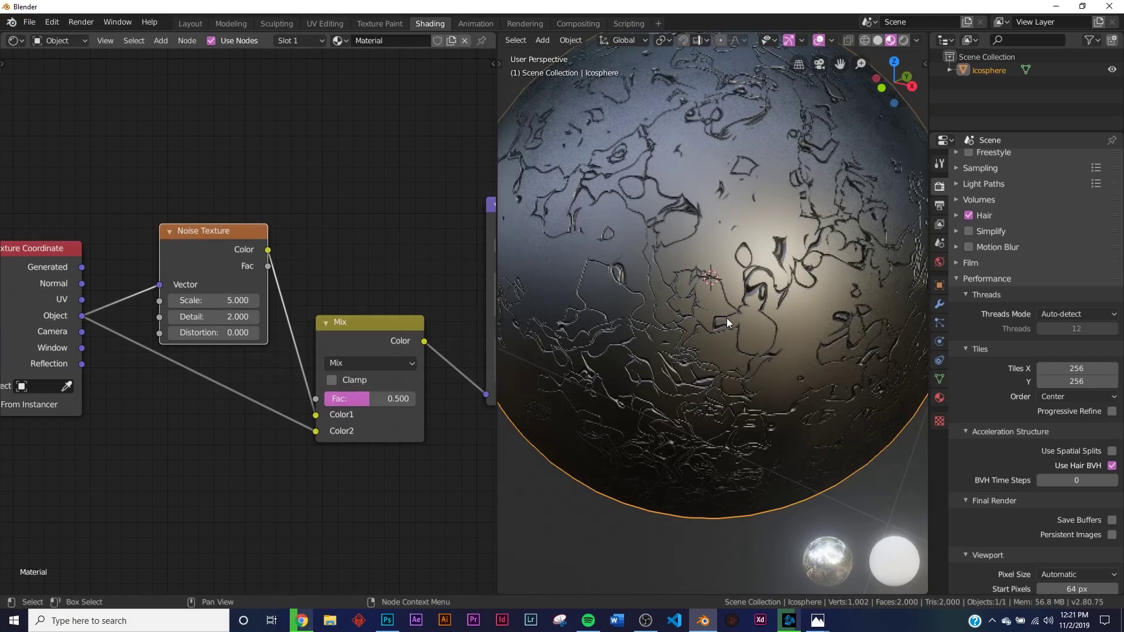
Step: Raise the Noise Texture's detail to 16 for rougher crack edges
scroll(730, 318, "up", 2)
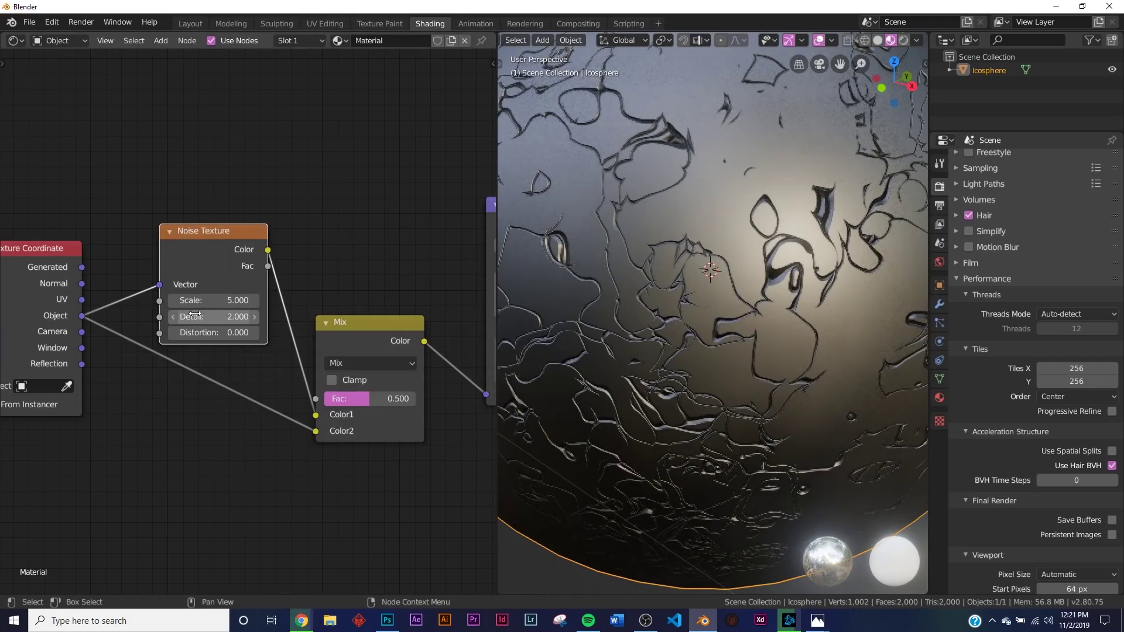
left_click_drag(199, 319, 410, 319)
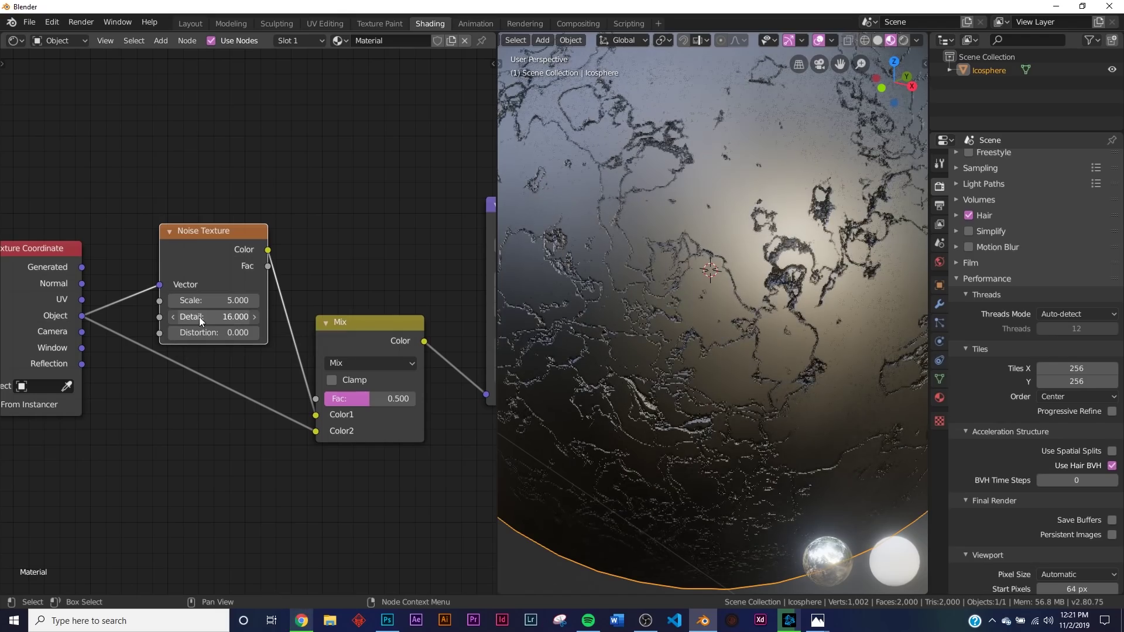
scroll(809, 290, "up", 3)
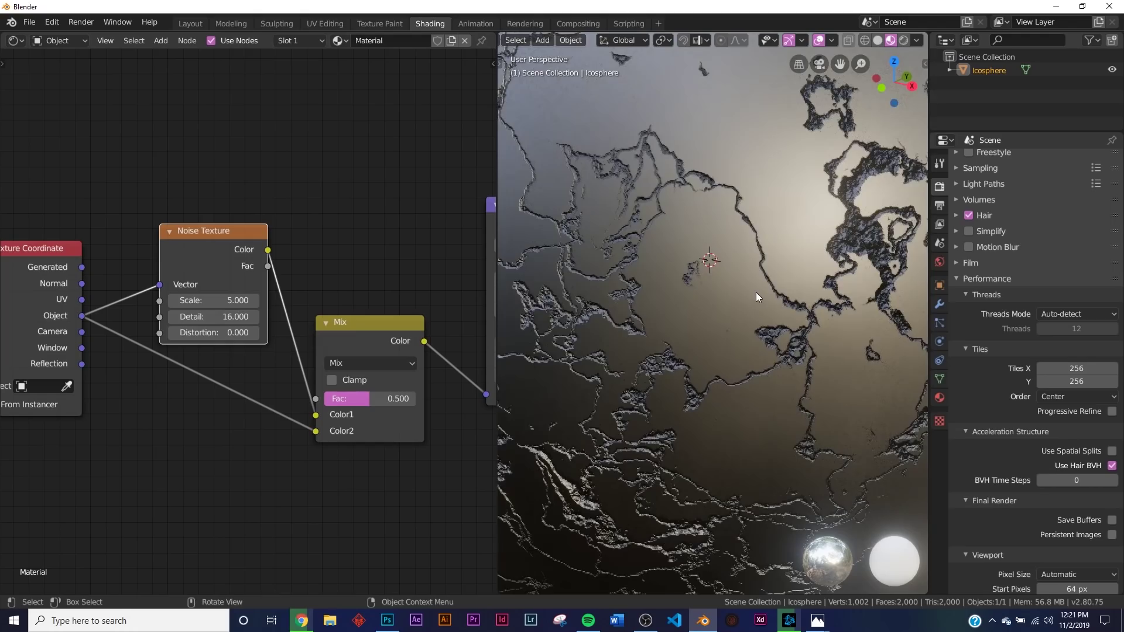
scroll(756, 292, "down", 4)
middle_click_drag(190, 274, 178, 273)
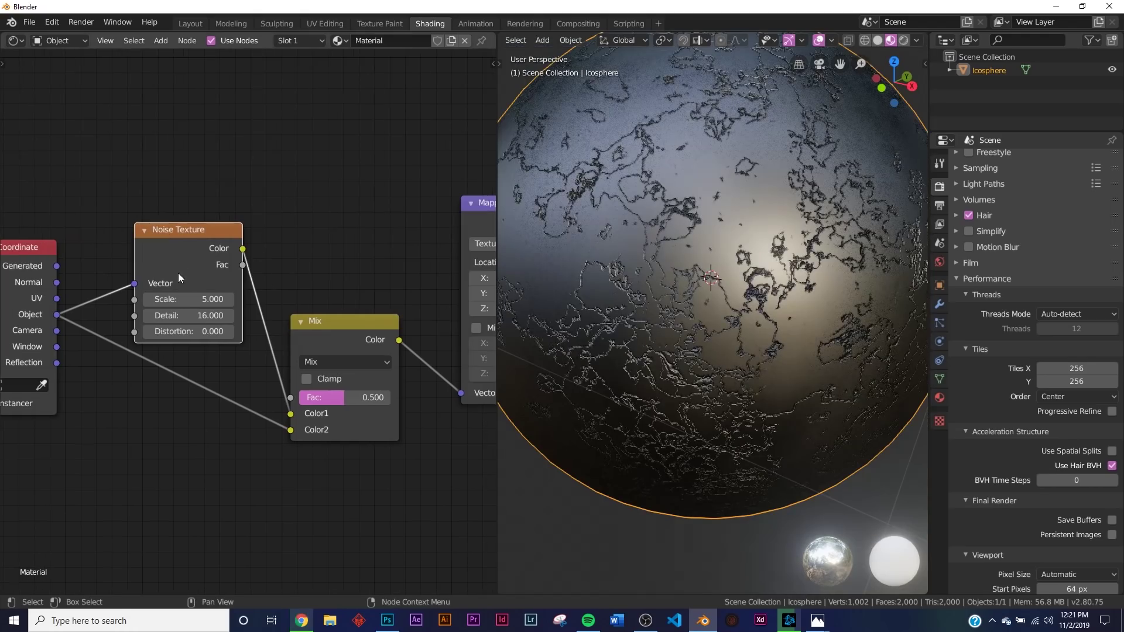
Step: Set the Mix node's factor to 0.841, after trying 1.000
left_click_drag(322, 398, 388, 392)
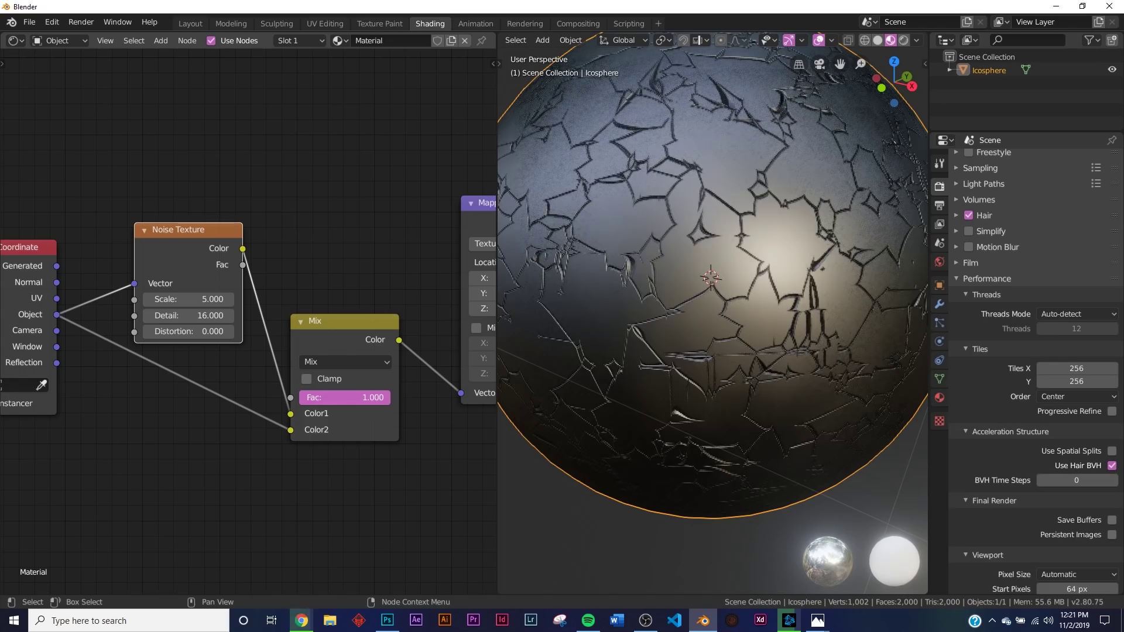
left_click_drag(387, 397, 376, 397)
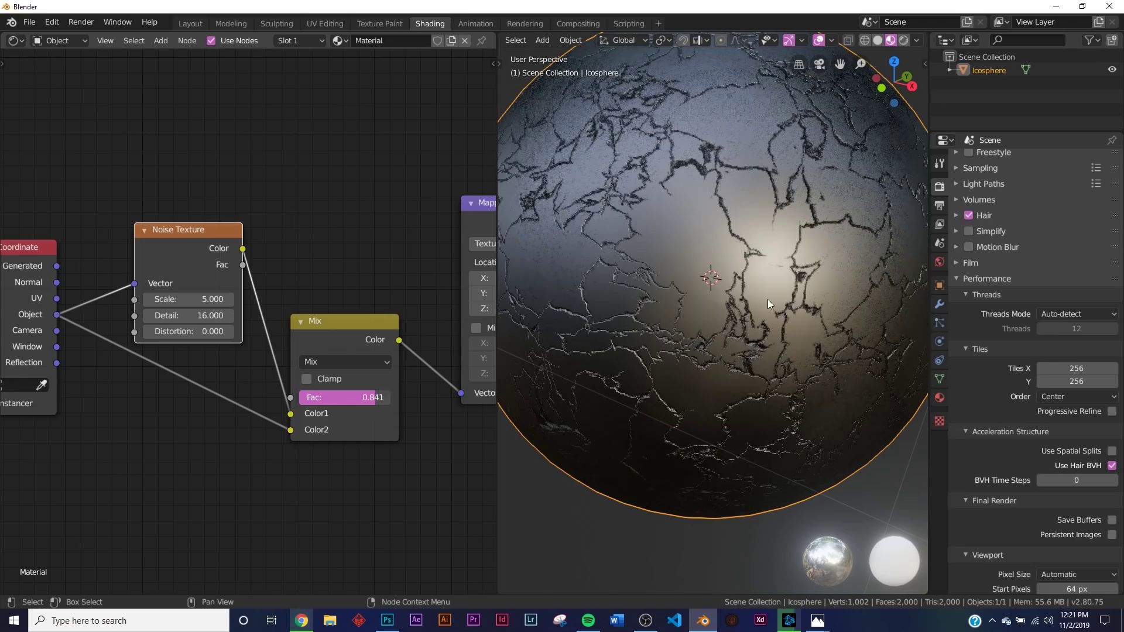
middle_click_drag(713, 297, 754, 324)
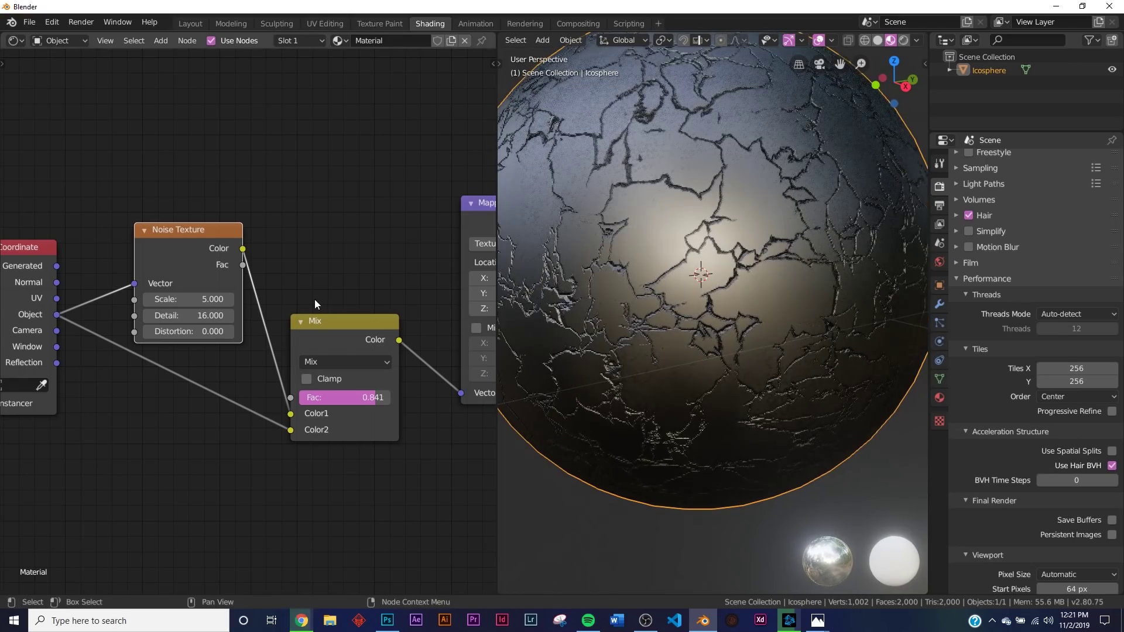
Step: Set the Voronoi Texture's scale to 2 and inspect the larger cracks around the sphere
middle_click_drag(337, 317, 355, 297)
scroll(355, 296, "down", 4)
middle_click_drag(492, 287, 346, 314)
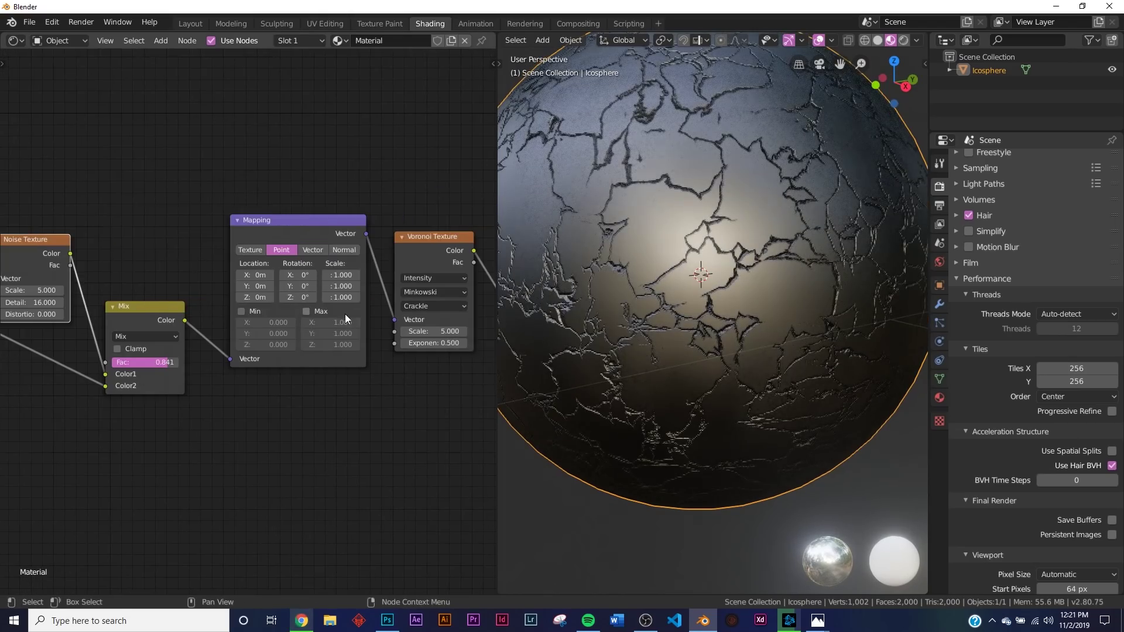
left_click(410, 330)
key("Return")
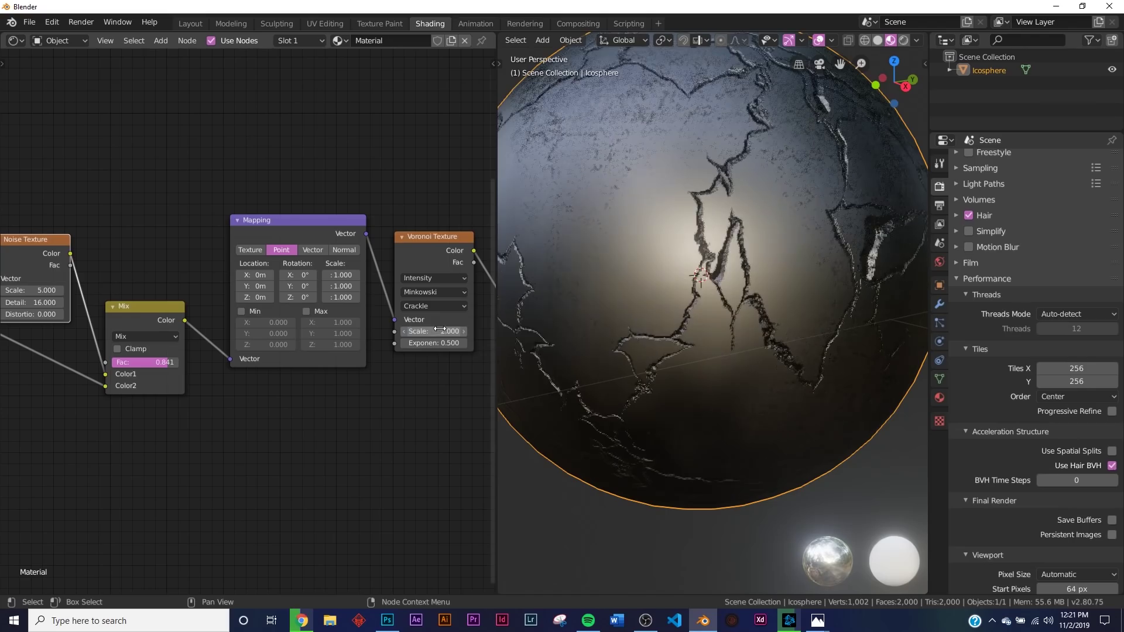
scroll(761, 284, "down", 2)
middle_click_drag(795, 297, 743, 287)
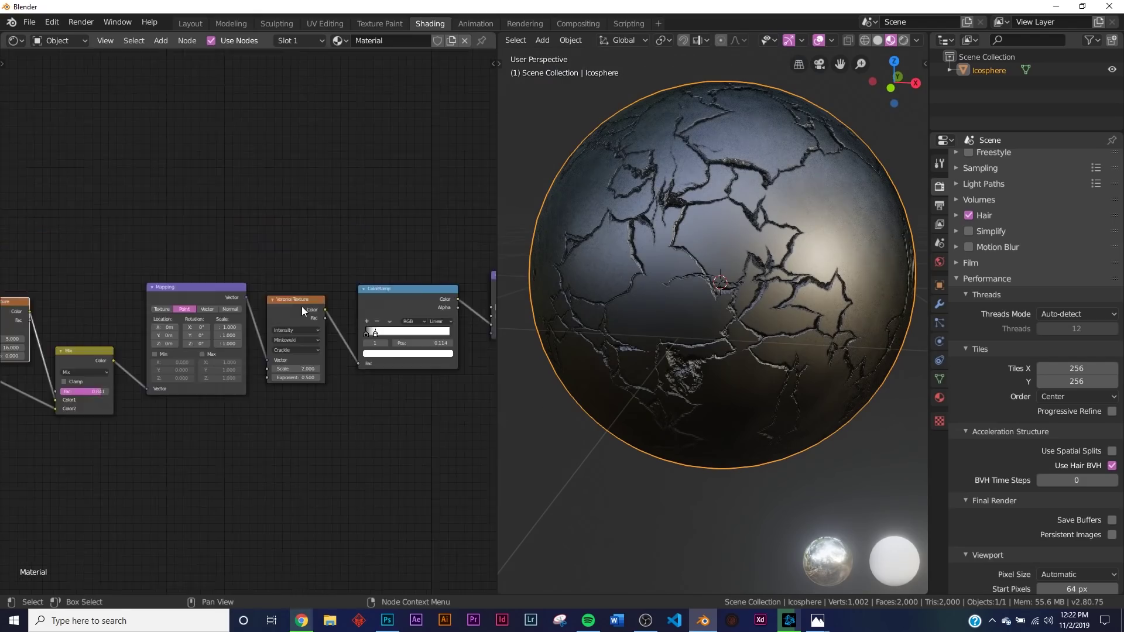
Step: Delete all the crack nodes feeding the Bump node, from Texture Coordinate through ColorRamp
scroll(301, 307, "down", 5)
scroll(59, 237, "down", 3)
middle_click_drag(106, 256, 150, 264)
left_click_drag(97, 261, 379, 459)
key("x")
Step: Switch to Photos to examine the helmet's surface wear in wob.jpg, and return to Blender
mouse_move(823, 619)
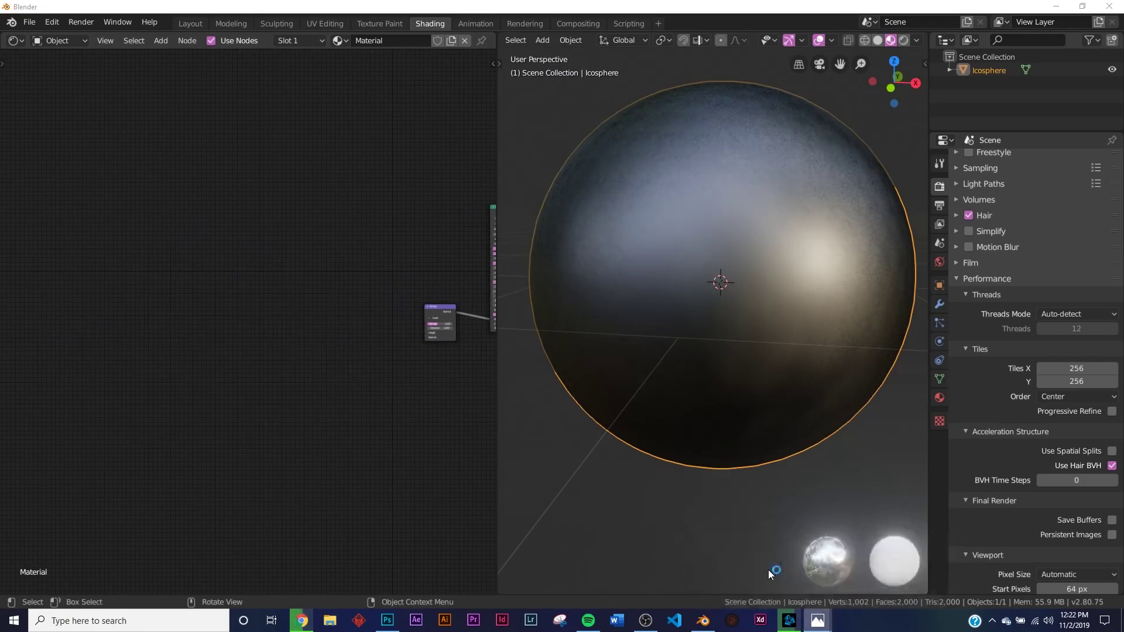
left_click(769, 570)
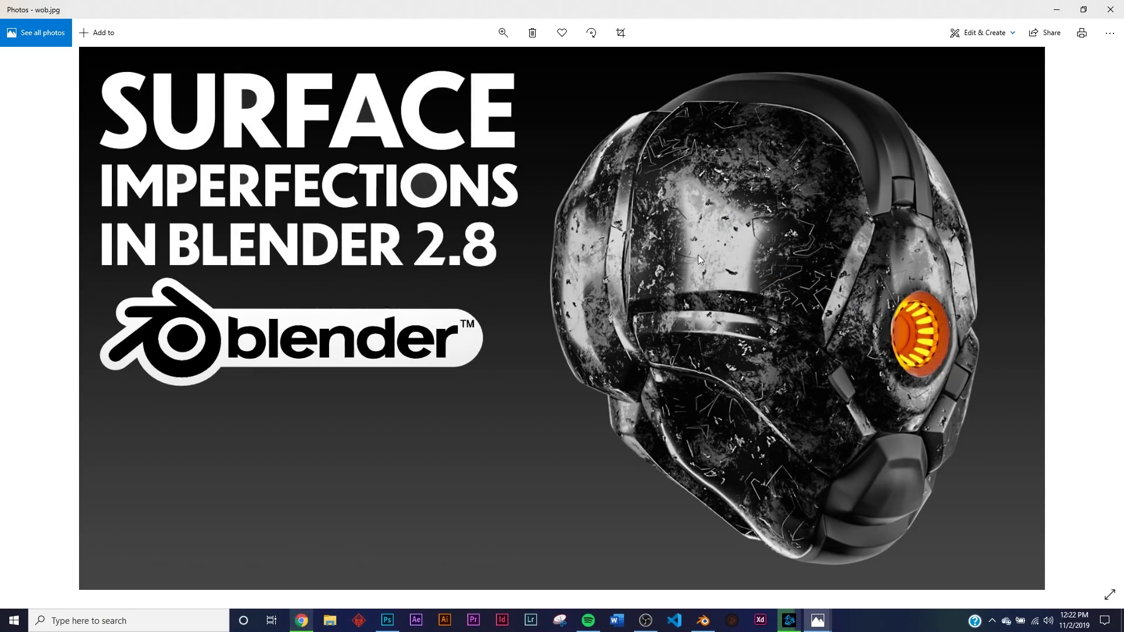
left_click(1057, 9)
Step: Add a ColorRamp node and connect its Color output to the Bump node's Height input
scroll(393, 375, "up", 6)
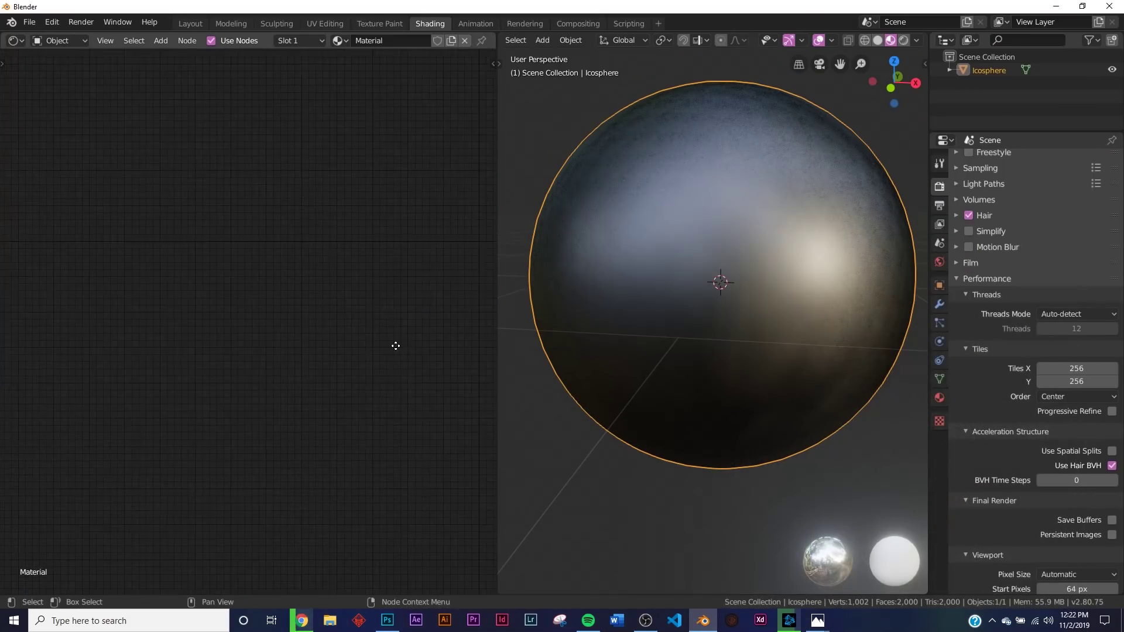
middle_click_drag(395, 346, 154, 345)
scroll(222, 343, "up", 3)
scroll(222, 342, "up", 2)
key("shift+a")
left_click(226, 322)
type("col")
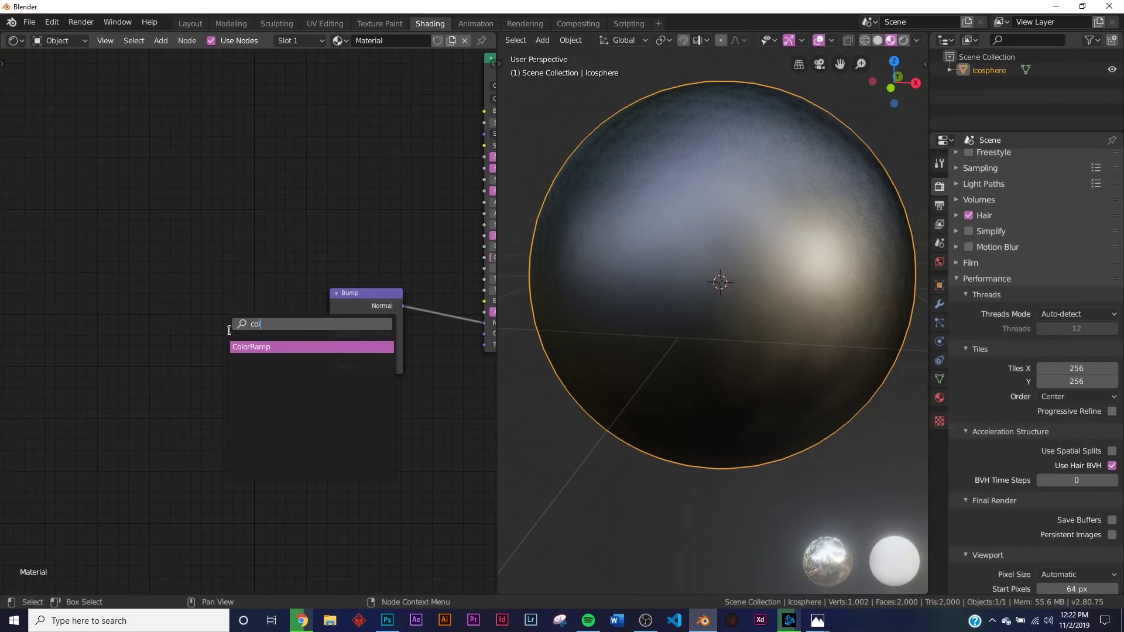
key("Return")
left_click(274, 360)
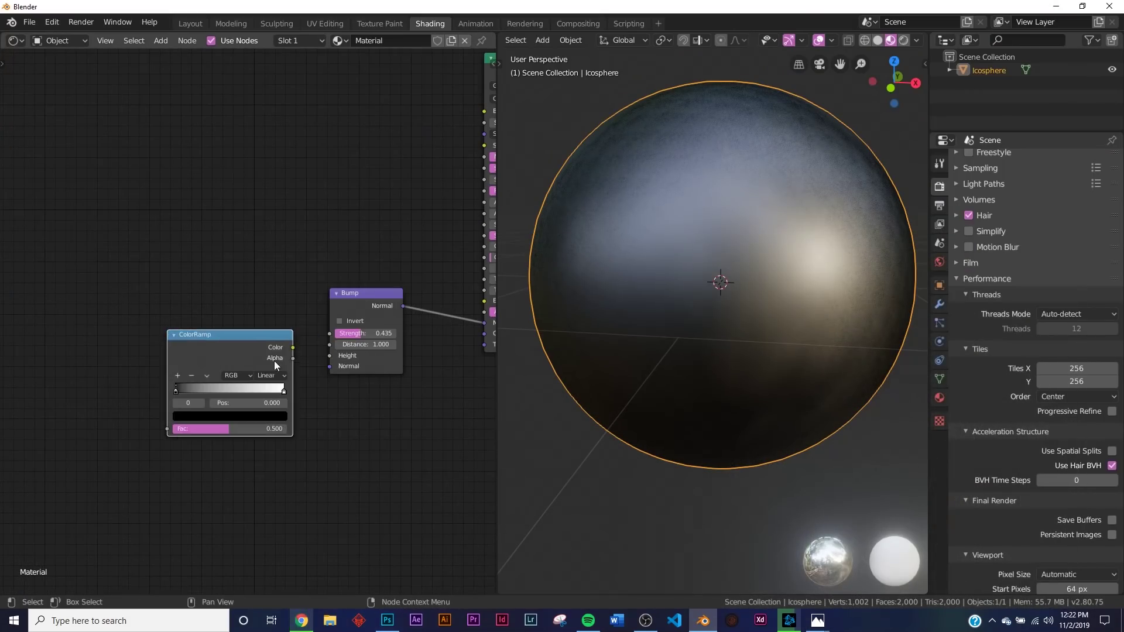
left_click_drag(293, 347, 330, 355)
Step: Add a Noise Texture node and connect its Color output to the ColorRamp's Fac input
middle_click_drag(117, 363, 220, 354)
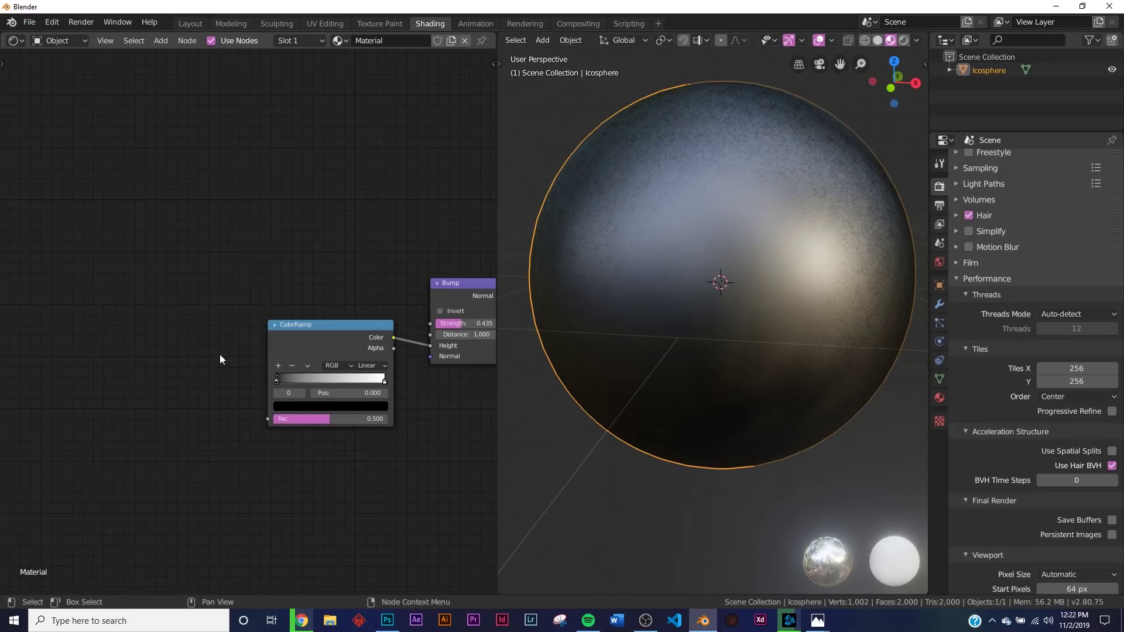
key("shift+a")
type("noi")
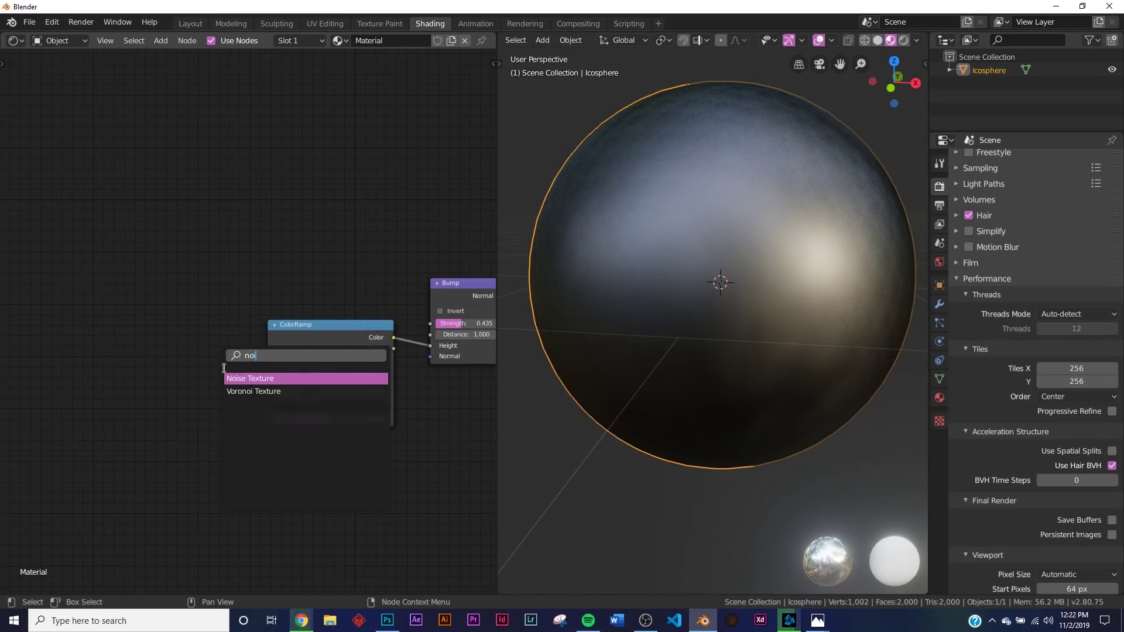
key("Return")
left_click(231, 384)
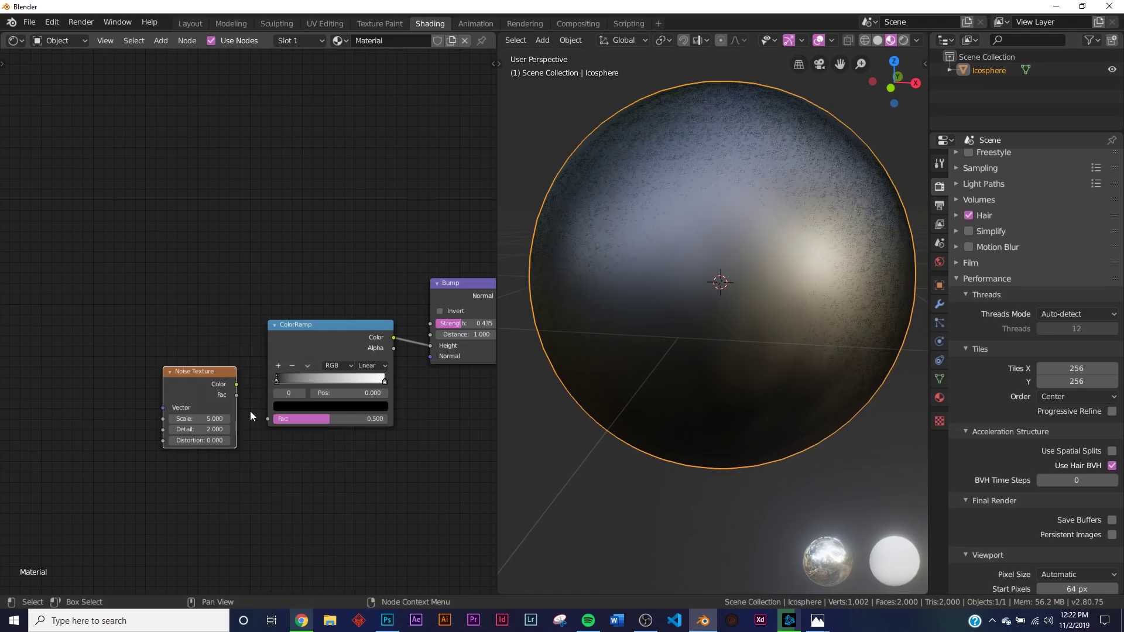
left_click_drag(268, 419, 236, 384)
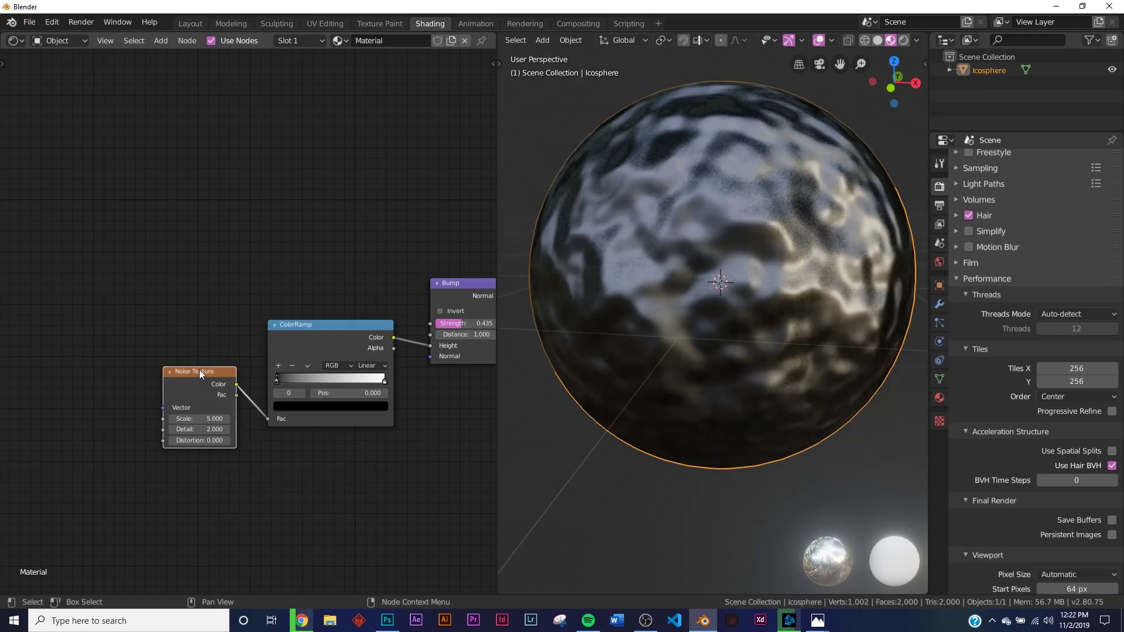
Step: Add Texture Coordinate and Mapping nodes to the Noise Texture, and feed the Mapping node from the Object output
key("ctrl+t")
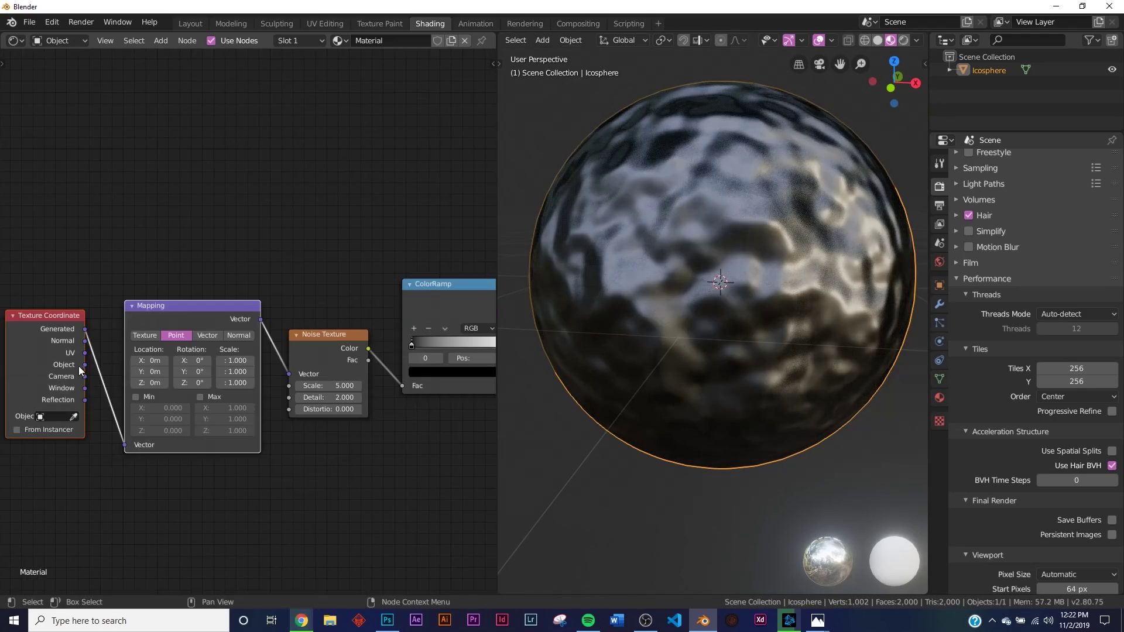
left_click_drag(85, 365, 128, 454)
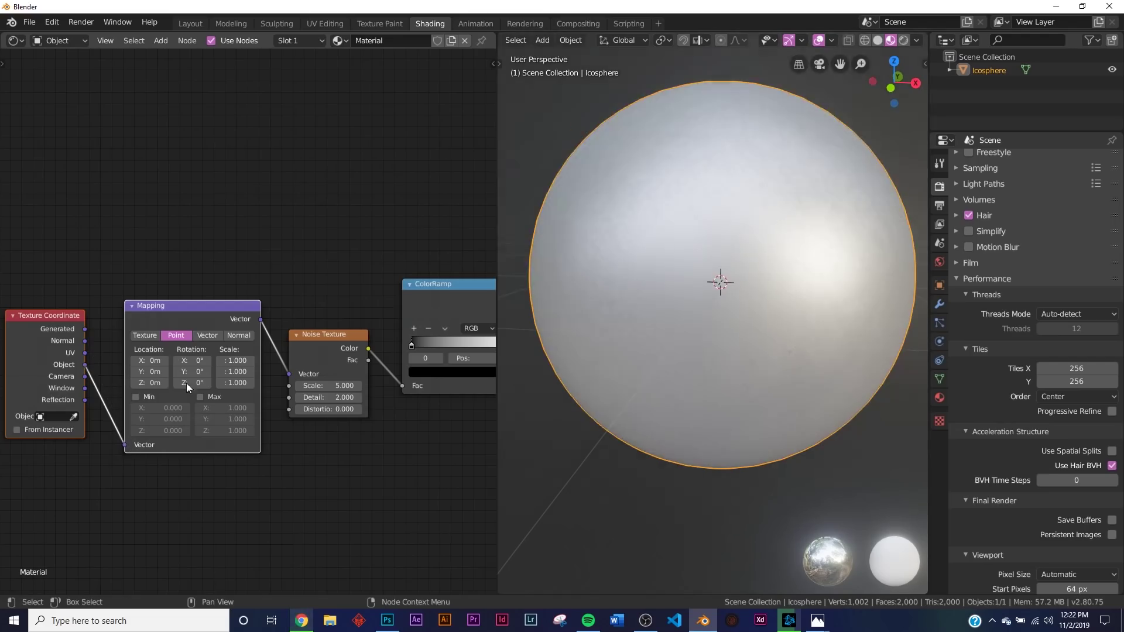
middle_click_drag(285, 372, 182, 371)
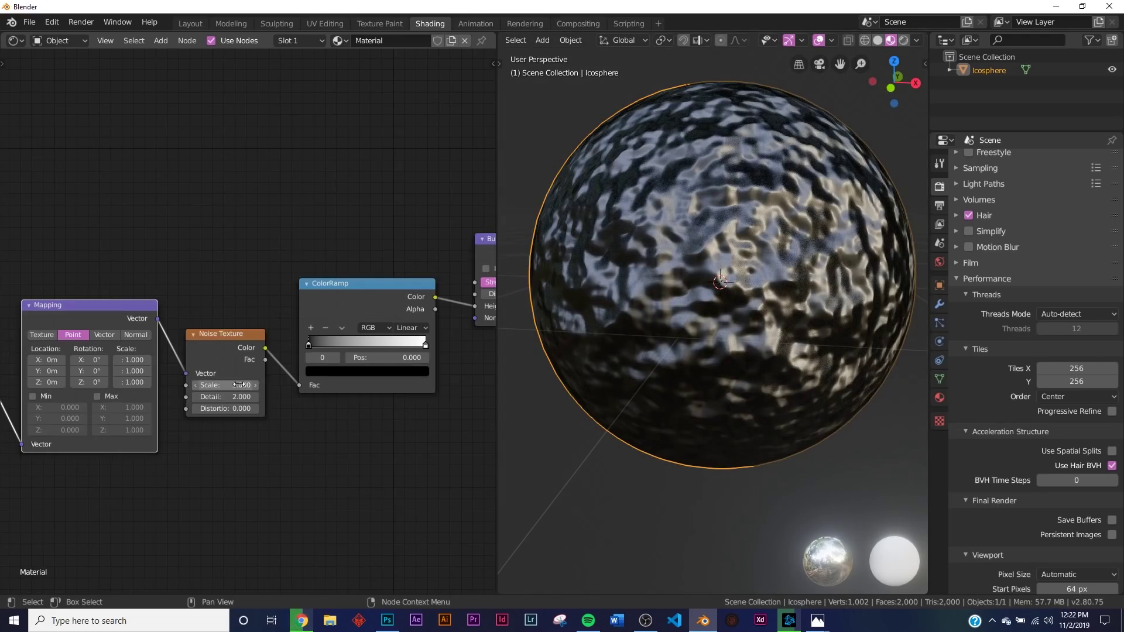
middle_click_drag(239, 404, 377, 377)
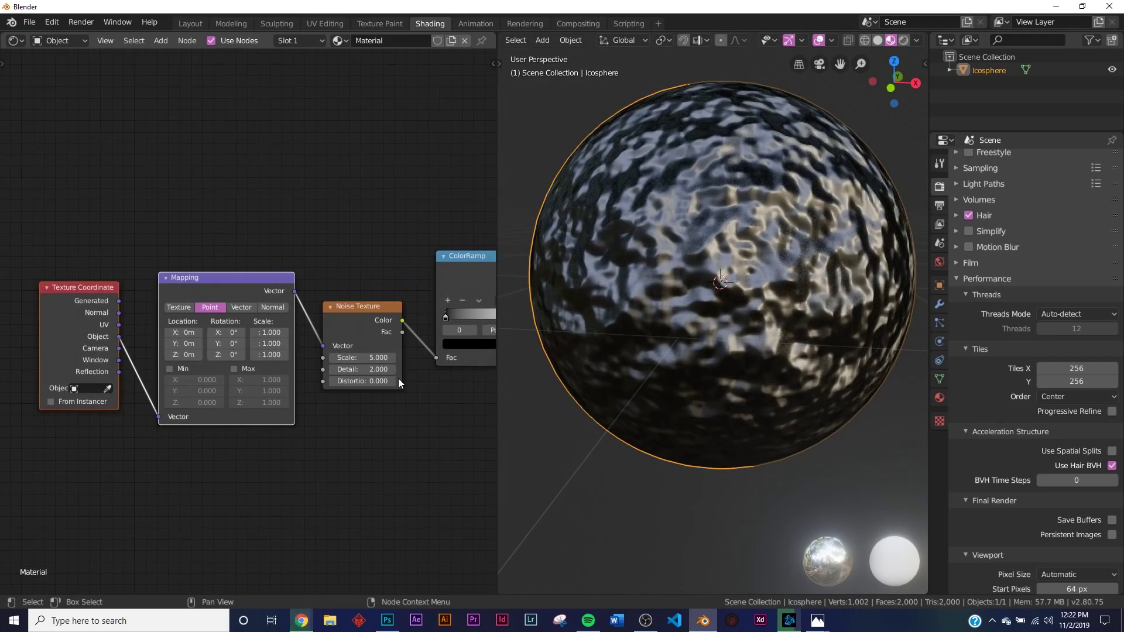
Step: Set the Noise Texture's Detail to 16 and move the ColorRamp's white stop to about position 0.476, keeping the black stop at 0
left_click_drag(388, 370, 638, 370)
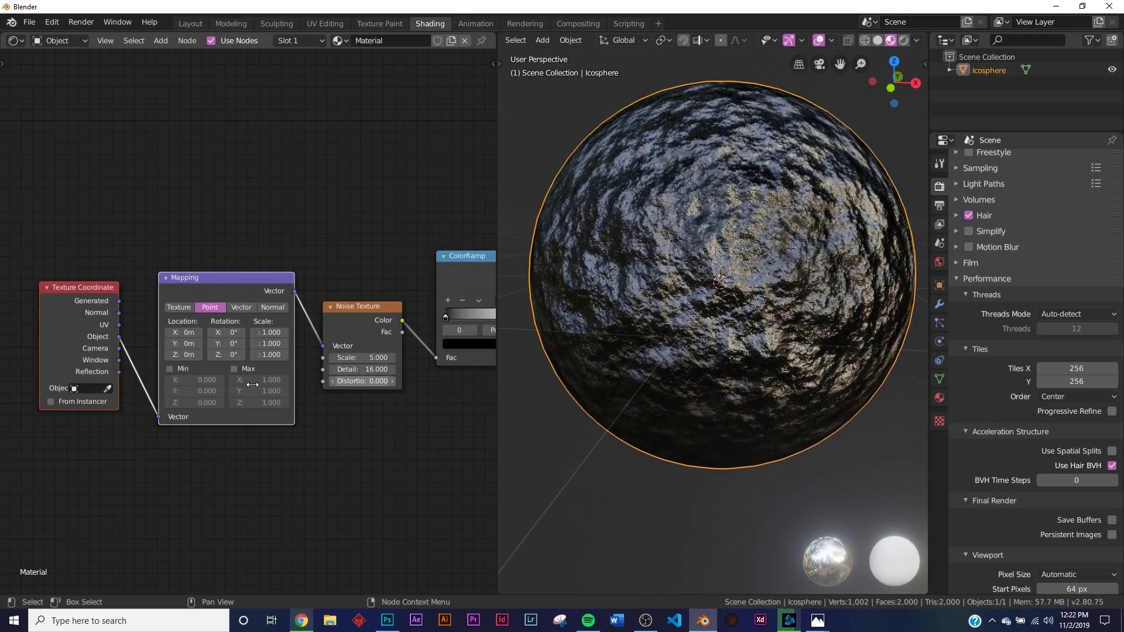
middle_click_drag(442, 336, 320, 347)
scroll(398, 322, "up", 4)
middle_click_drag(390, 323, 274, 358)
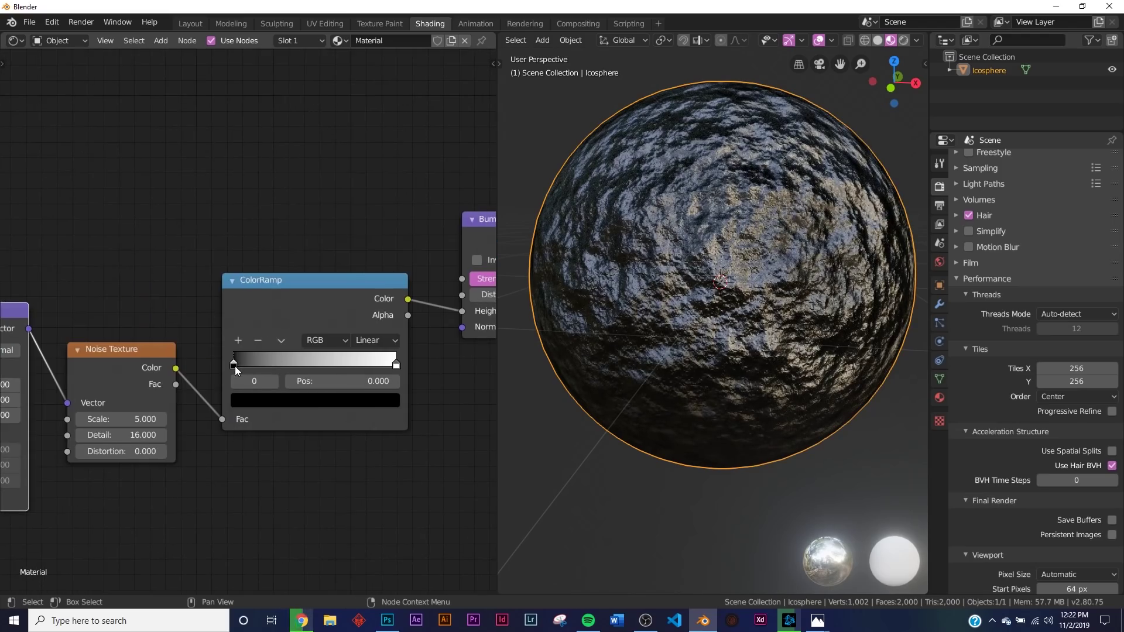
left_click_drag(293, 365, 398, 365)
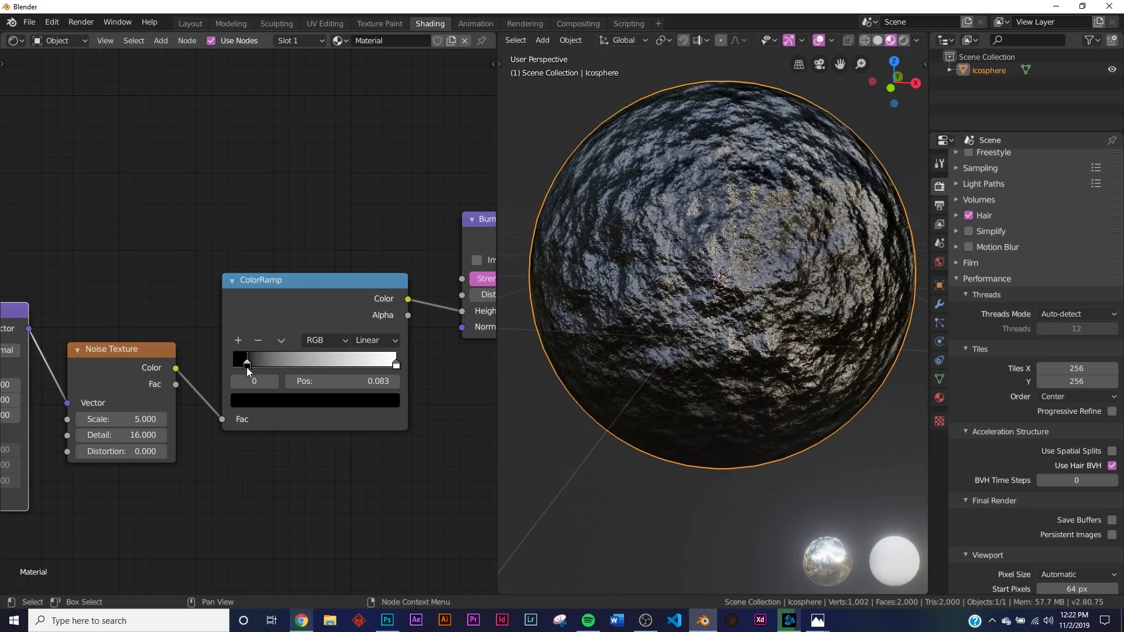
left_click_drag(247, 367, 189, 372)
left_click(345, 367)
mouse_move(290, 367)
left_mouse_down()
mouse_move(248, 369)
mouse_move(271, 360)
left_mouse_up()
middle_click_drag(346, 332, 275, 344)
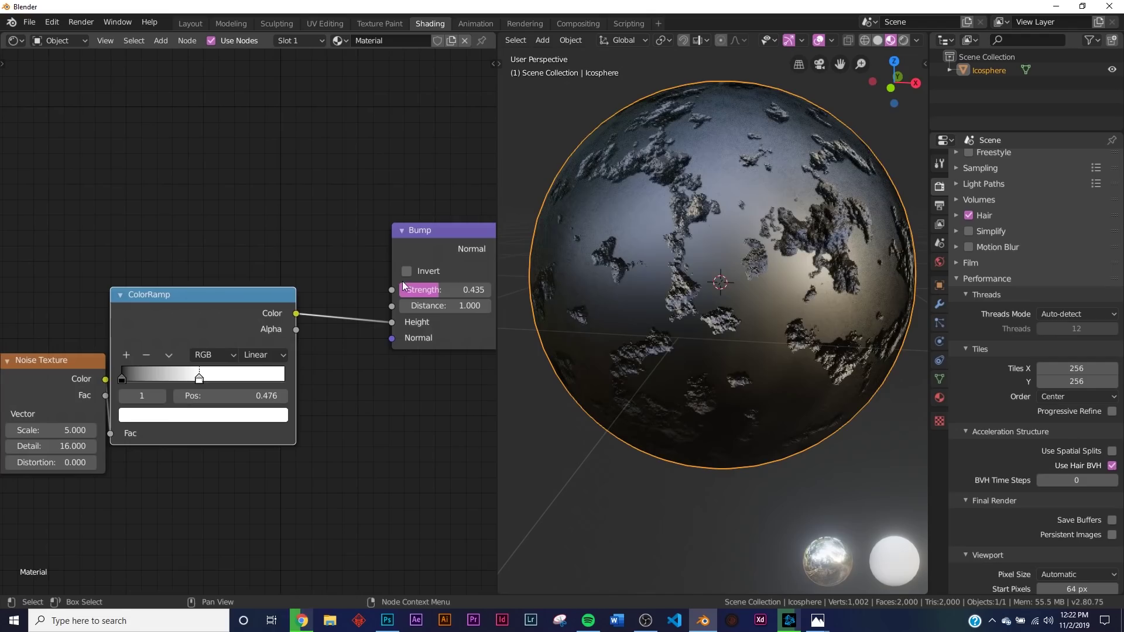
Step: Try the Bump node's Invert option and turn it back off
left_click(406, 272)
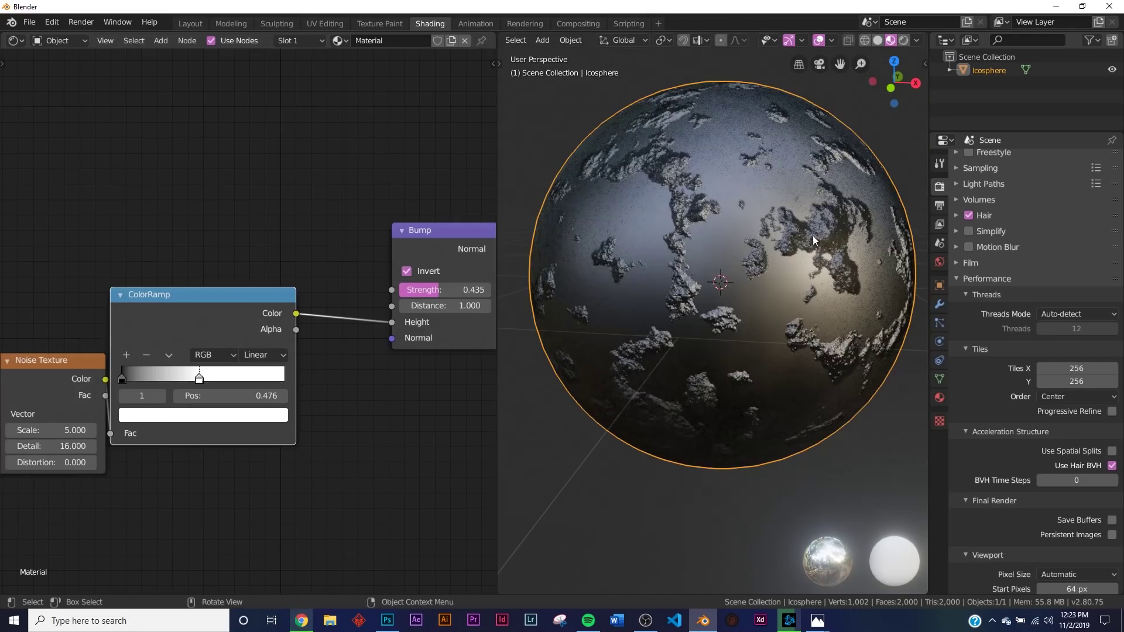
left_click(405, 272)
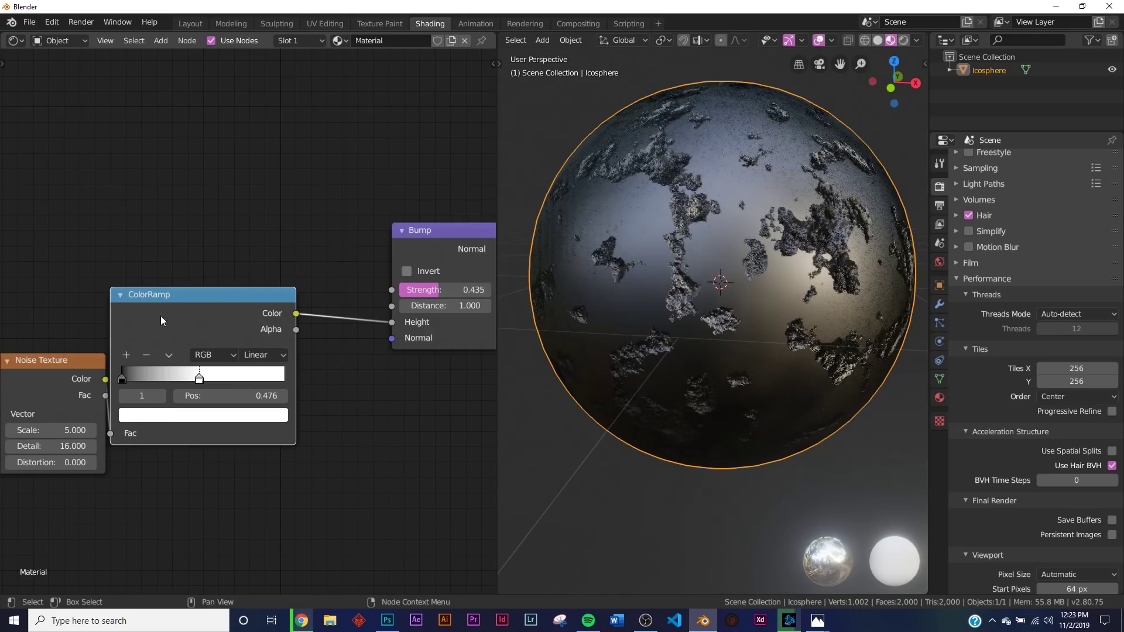
Step: Set the Noise Texture's Scale to 30 and move the ColorRamp's white stop to about position 0.398
left_click_drag(237, 304, 276, 301)
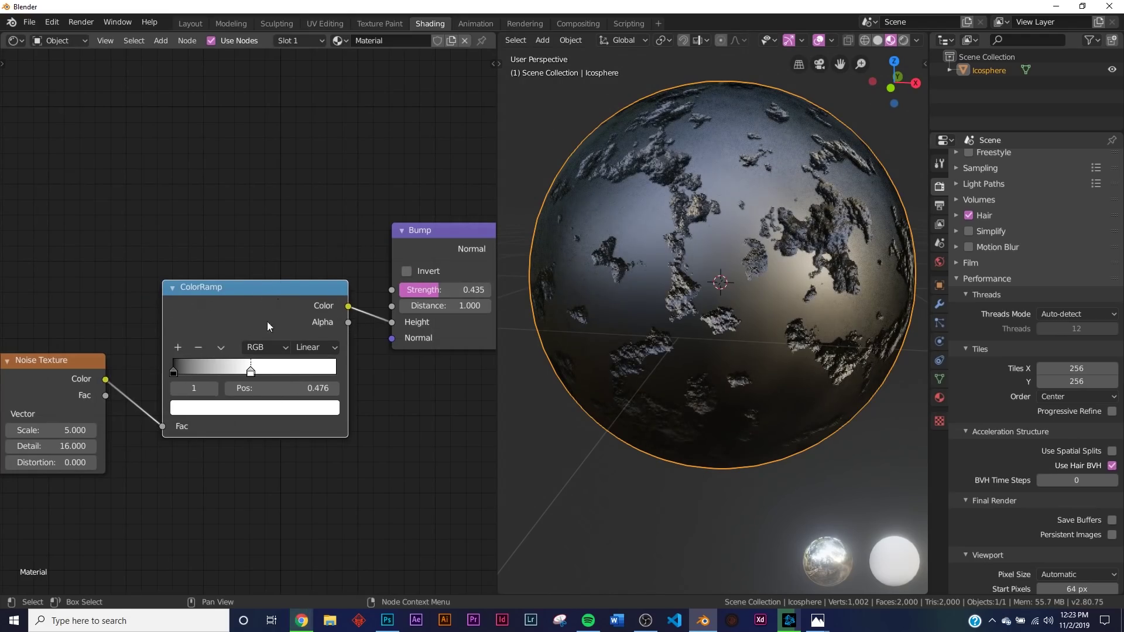
mouse_move(250, 373)
left_mouse_down()
mouse_move(190, 373)
mouse_move(250, 380)
left_mouse_up()
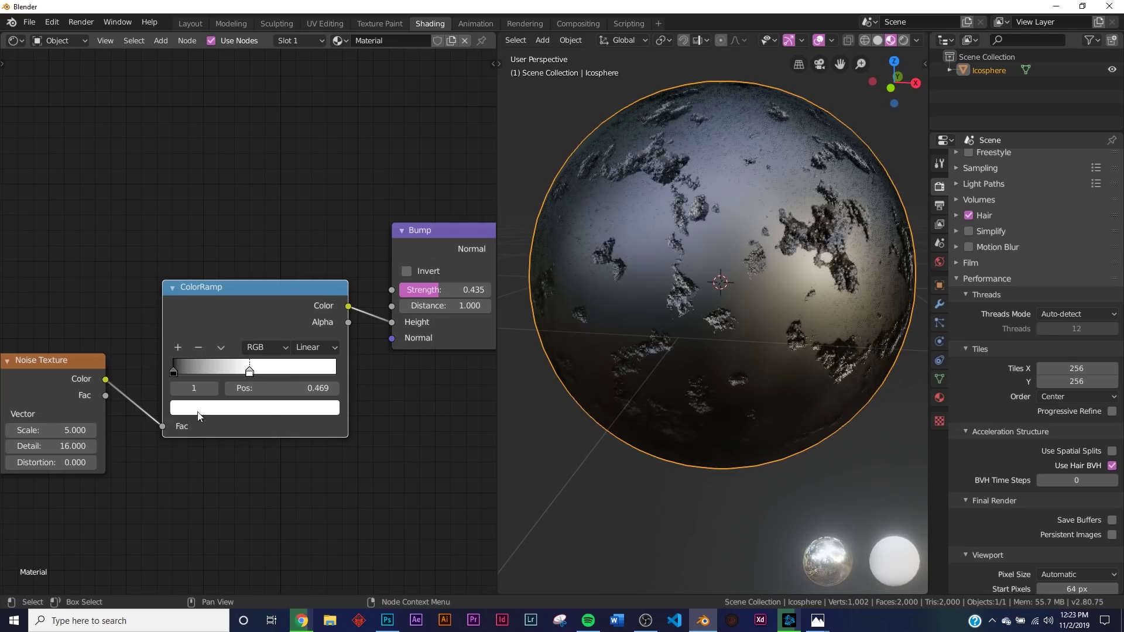
left_click(44, 431)
type("0")
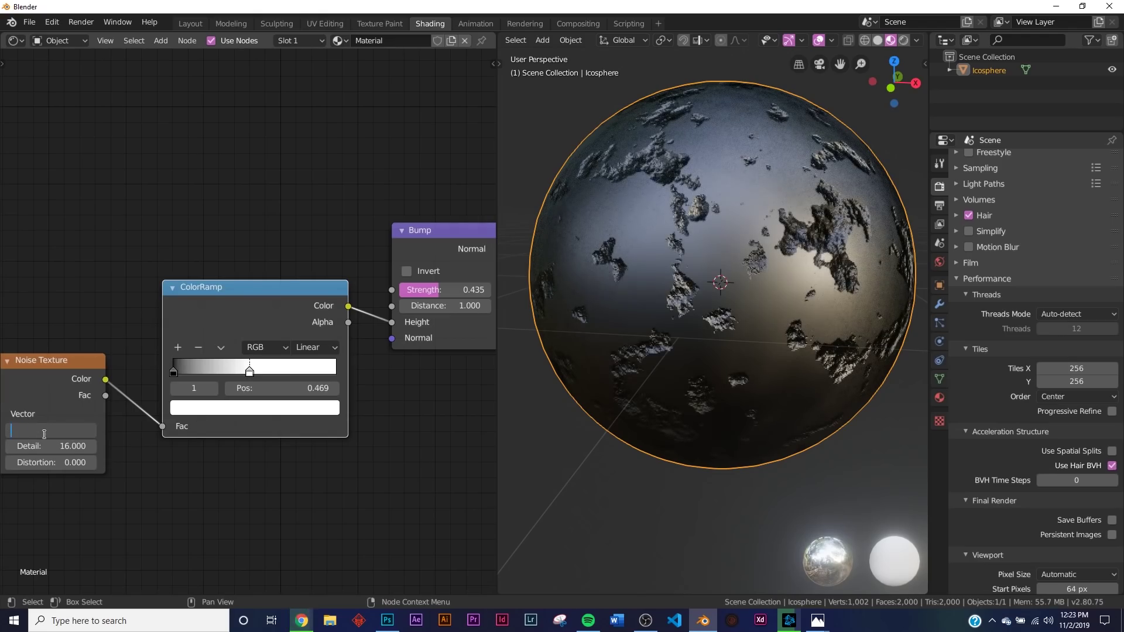
key("Return")
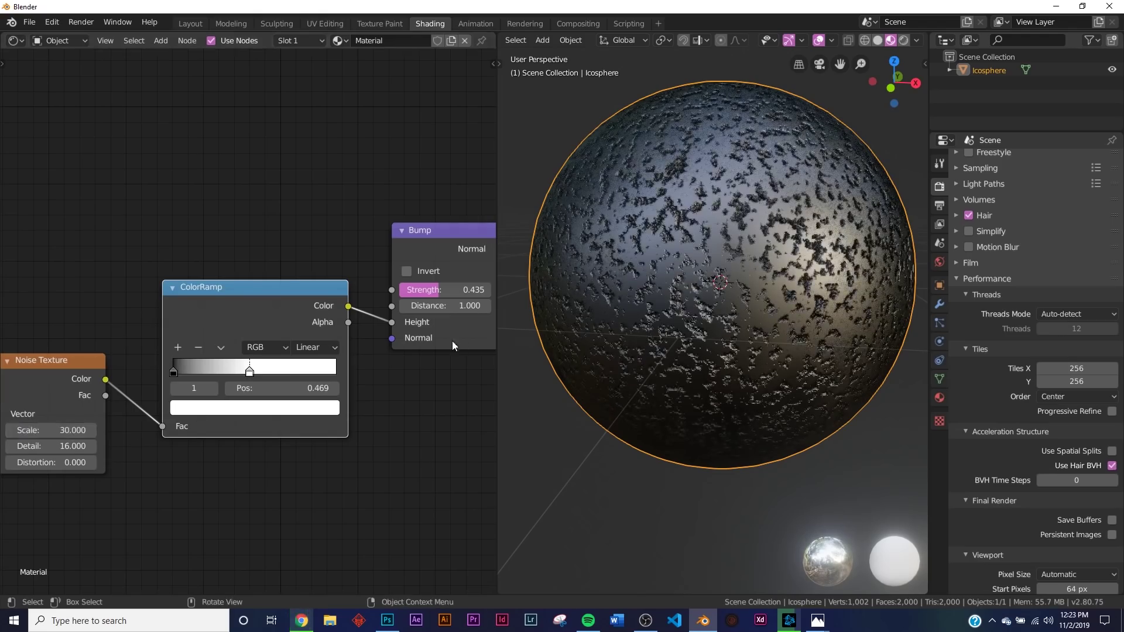
mouse_move(238, 374)
left_mouse_down()
mouse_move(226, 373)
mouse_move(233, 378)
left_mouse_up()
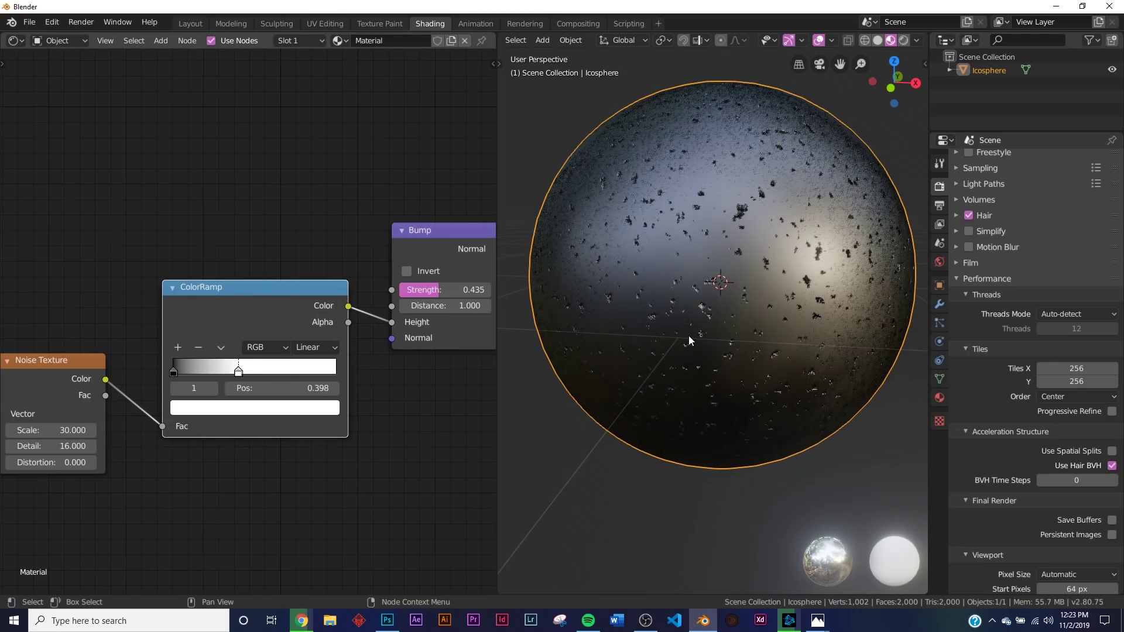
Step: Inspect the sphere's surface dents up close and switch the viewport to Solid shading
scroll(778, 302, "up", 6)
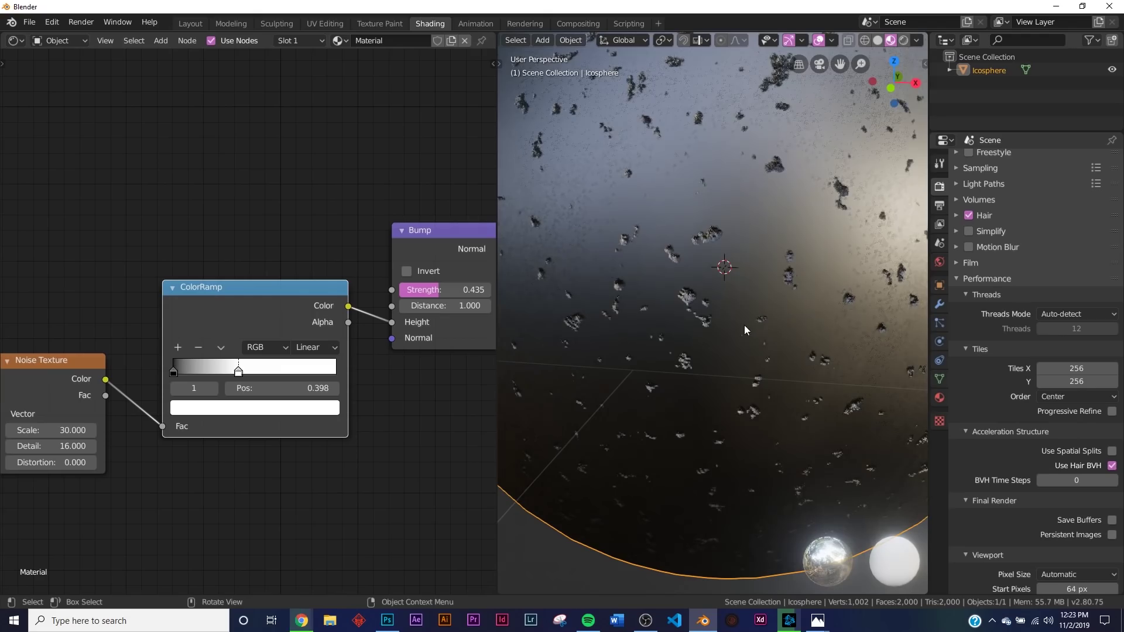
scroll(725, 213, "down", 6)
key("z")
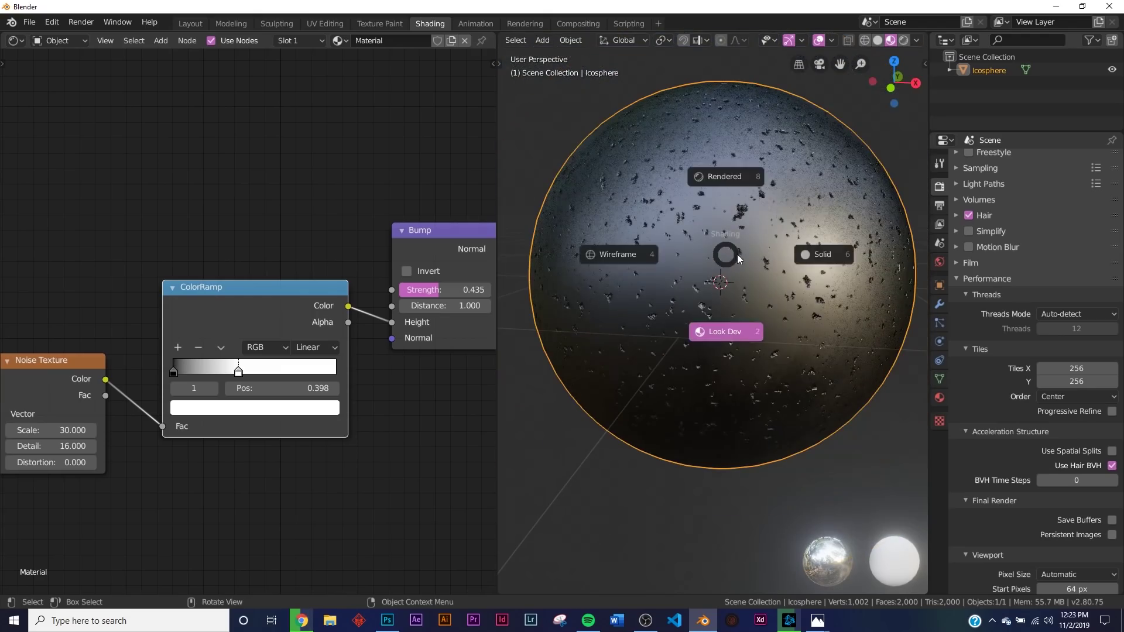
left_click(755, 258)
Step: Combine the Texture Coordinate, Mapping, Noise Texture and ColorRamp nodes into one node group and return to the main material tree
scroll(221, 416, "down", 4)
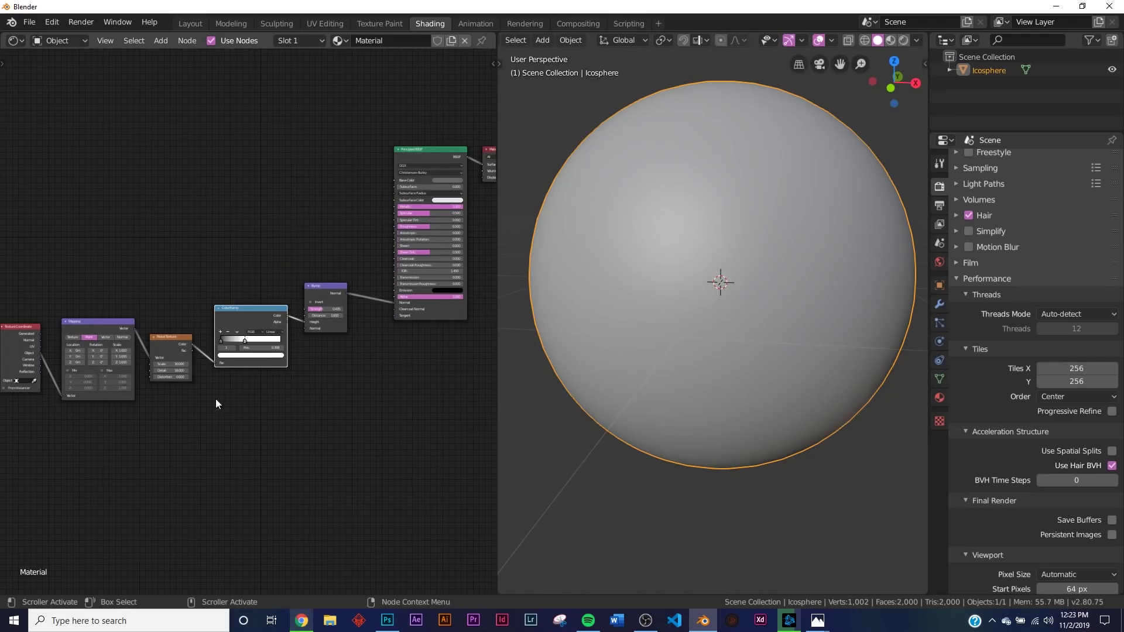
middle_click_drag(215, 397, 283, 381)
left_click_drag(63, 232, 292, 497)
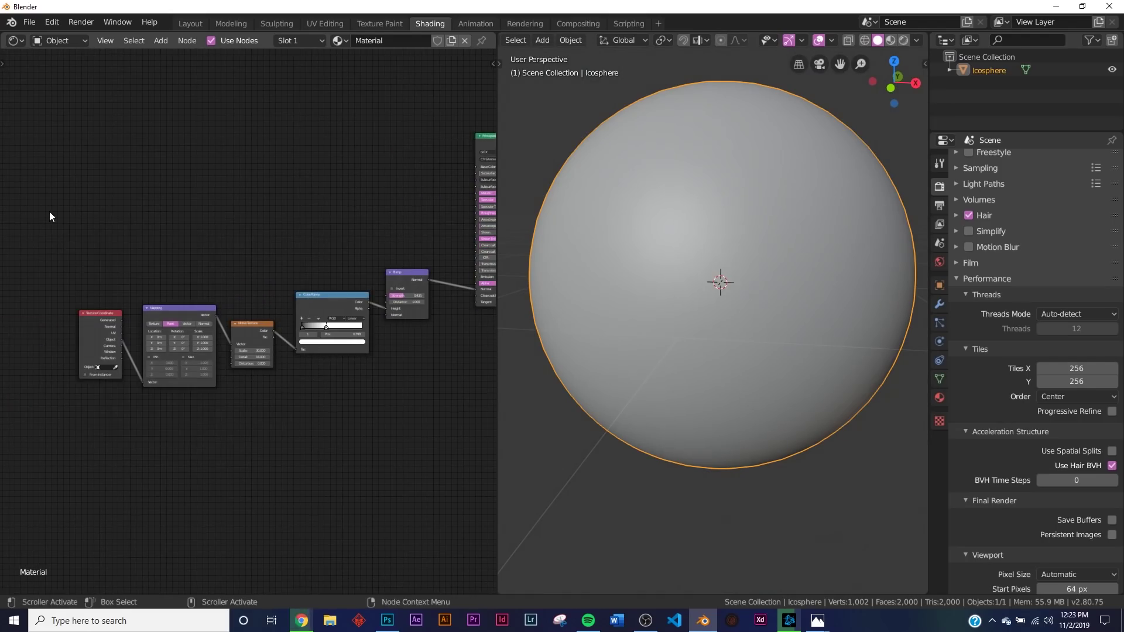
left_click_drag(49, 212, 355, 477)
scroll(301, 373, "up", 1)
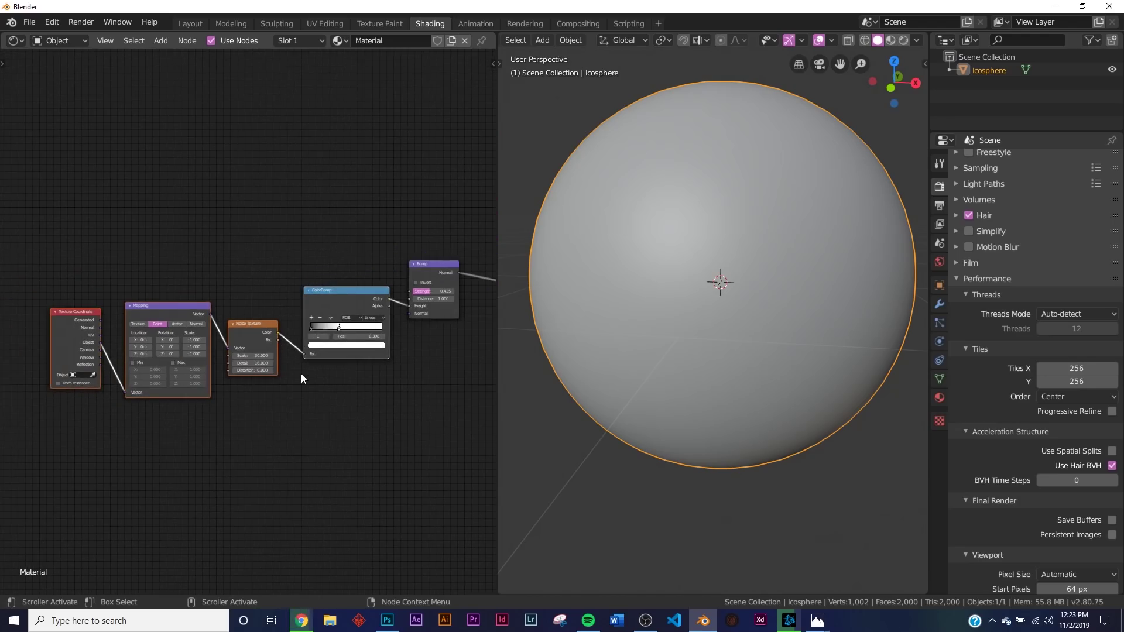
key("ctrl+g")
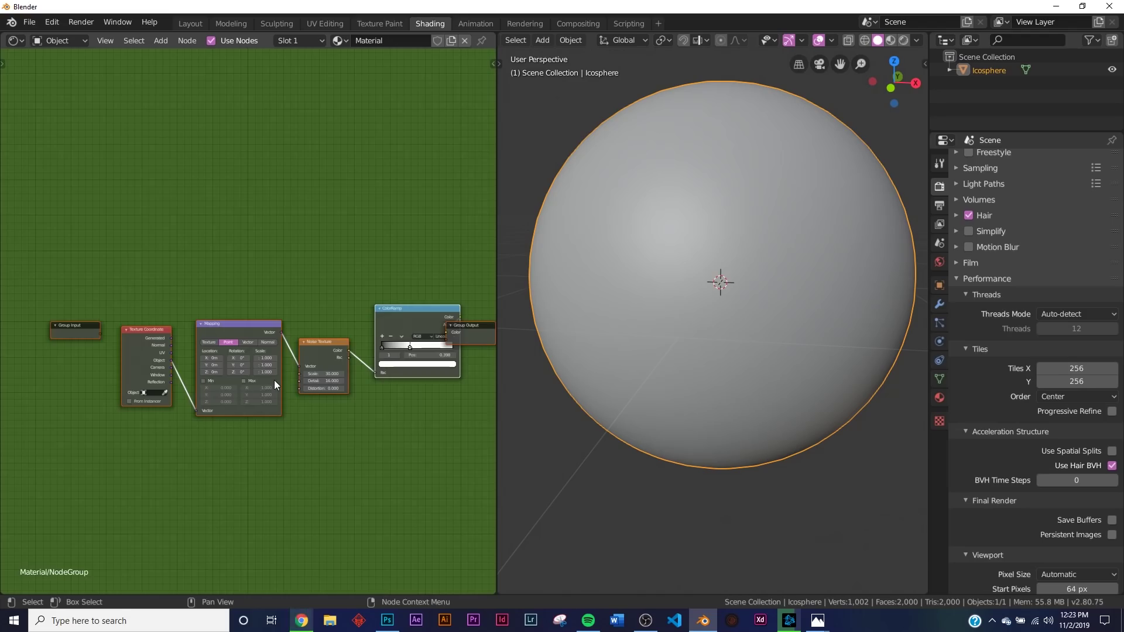
key("Tab")
scroll(263, 379, "up", 3)
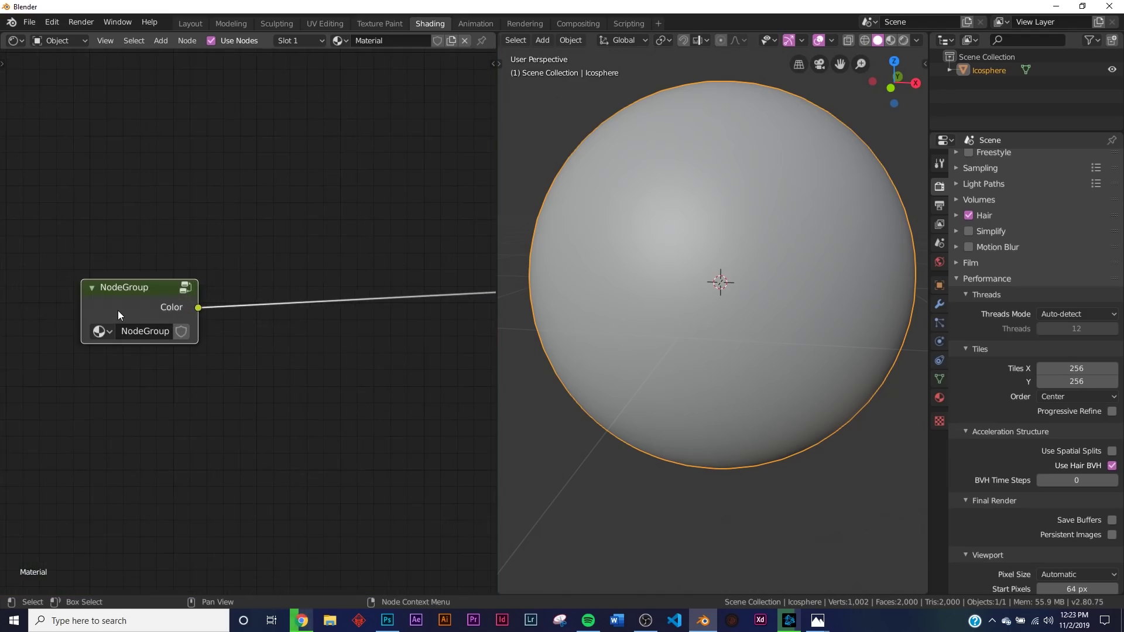
Step: Inside the node group, connect the Group Input to the Noise Texture's Scale, and place the group node beside the Bump node
key("Tab")
scroll(245, 334, "down", 3)
scroll(250, 321, "up", 2)
scroll(250, 320, "up", 1)
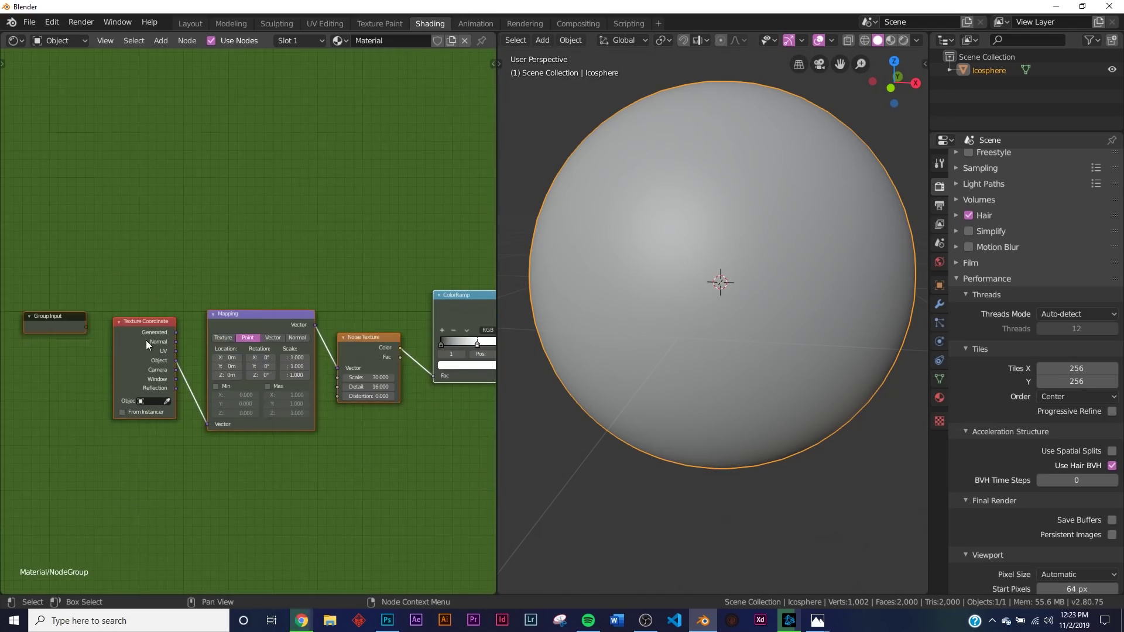
scroll(248, 322, "down", 2)
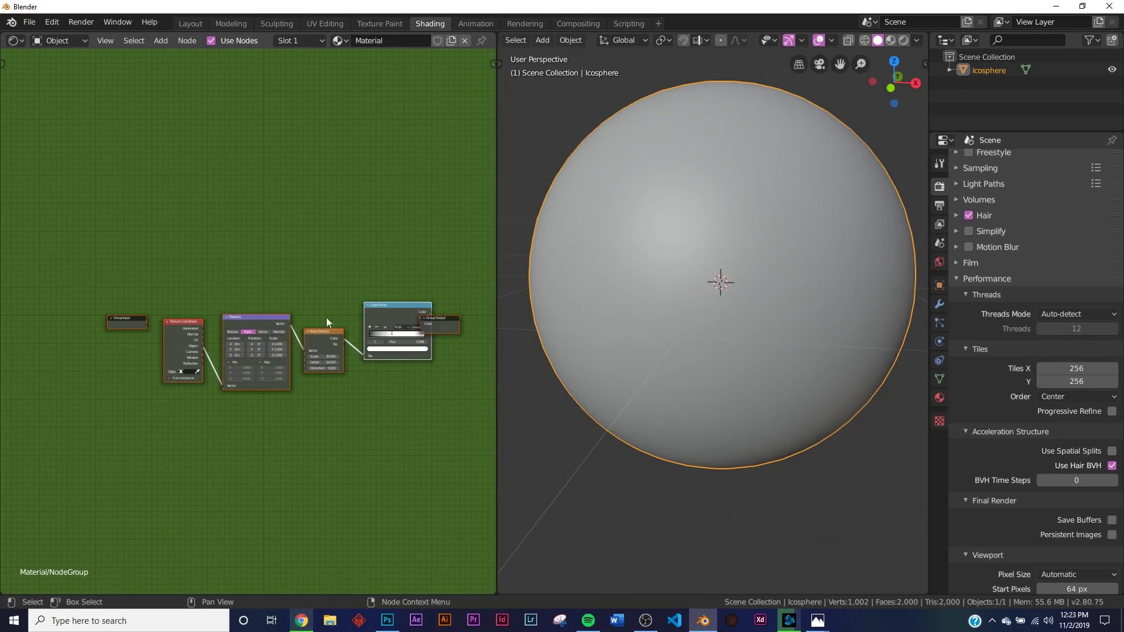
scroll(403, 388, "down", 3)
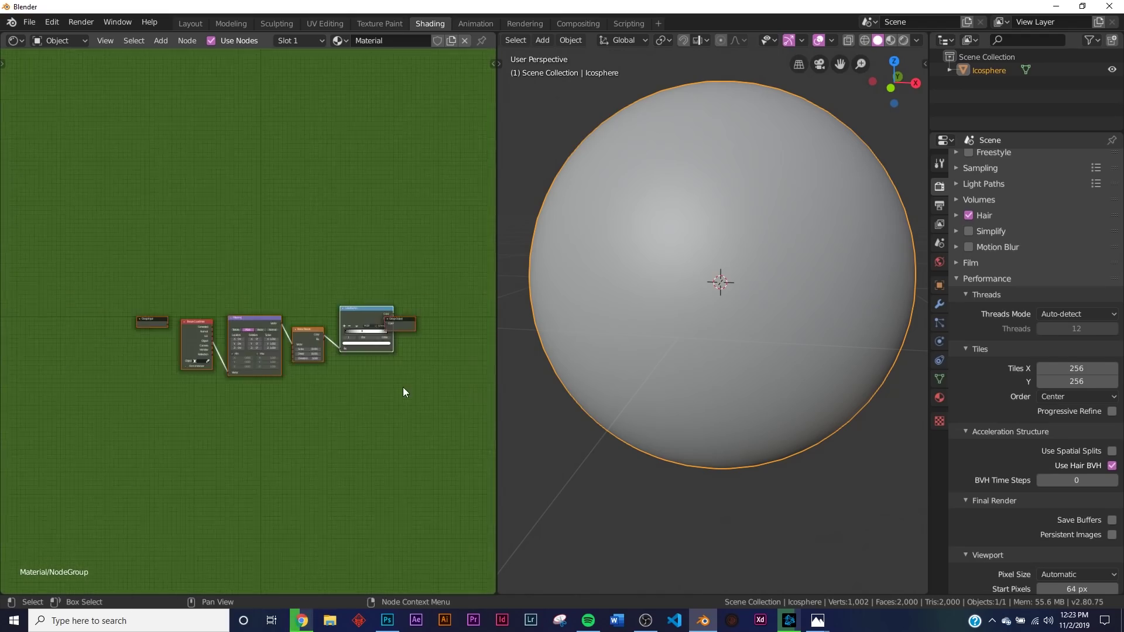
scroll(209, 424, "up", 4)
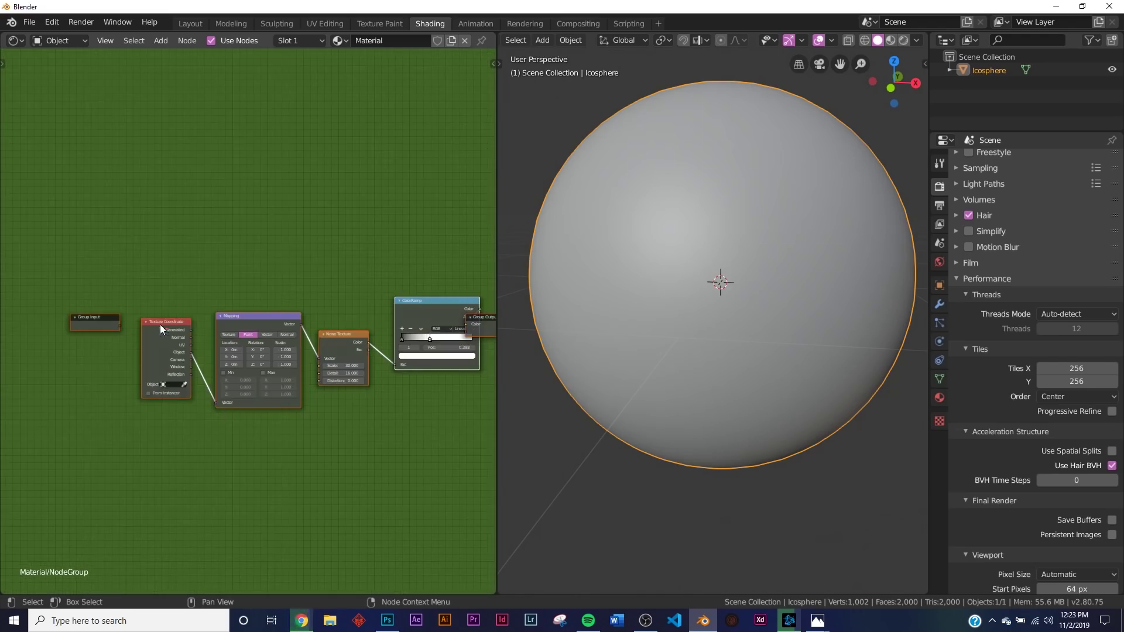
scroll(139, 335, "up", 1)
left_click_drag(84, 328, 338, 378)
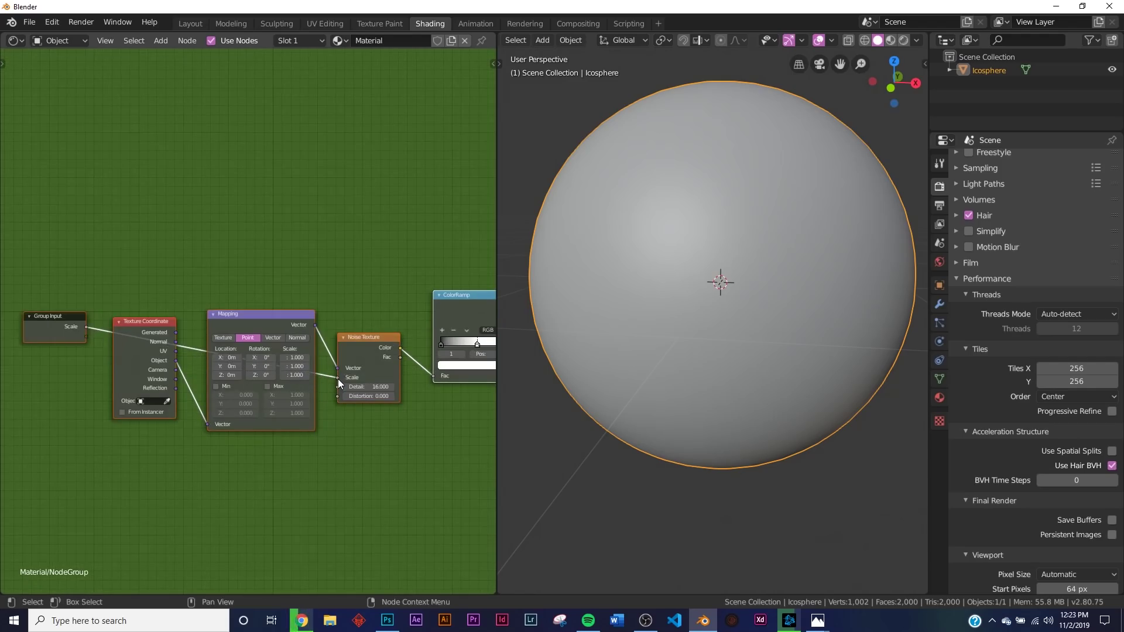
key("Tab")
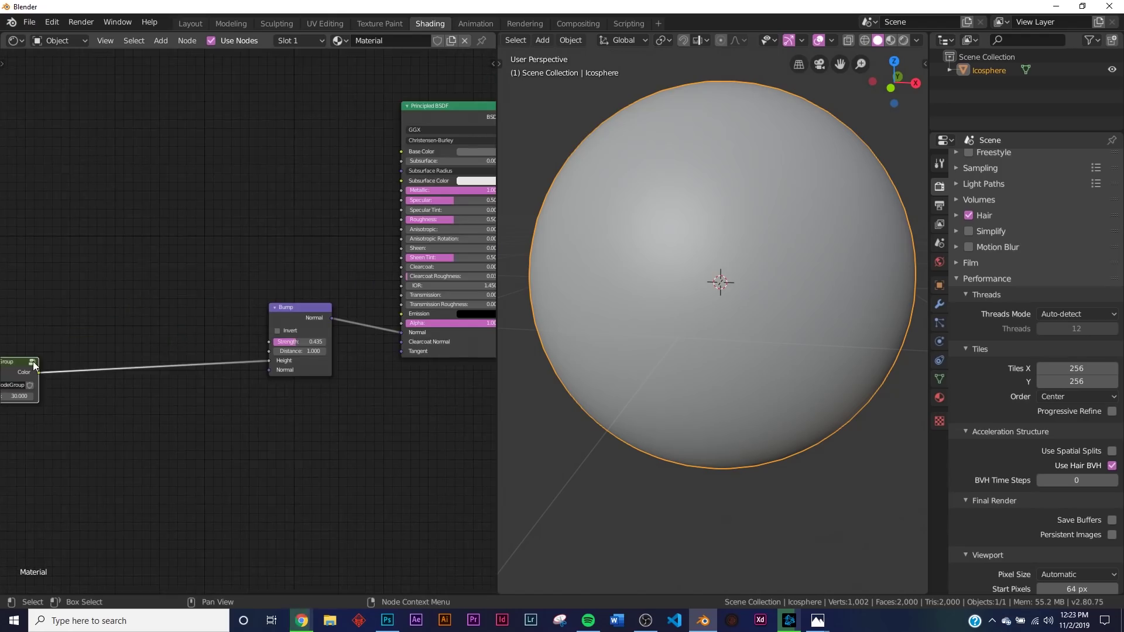
left_click_drag(33, 361, 211, 351)
scroll(209, 374, "up", 2)
Step: Switch the viewport to Look Dev shading and set the node group's Scale to 1
key("z")
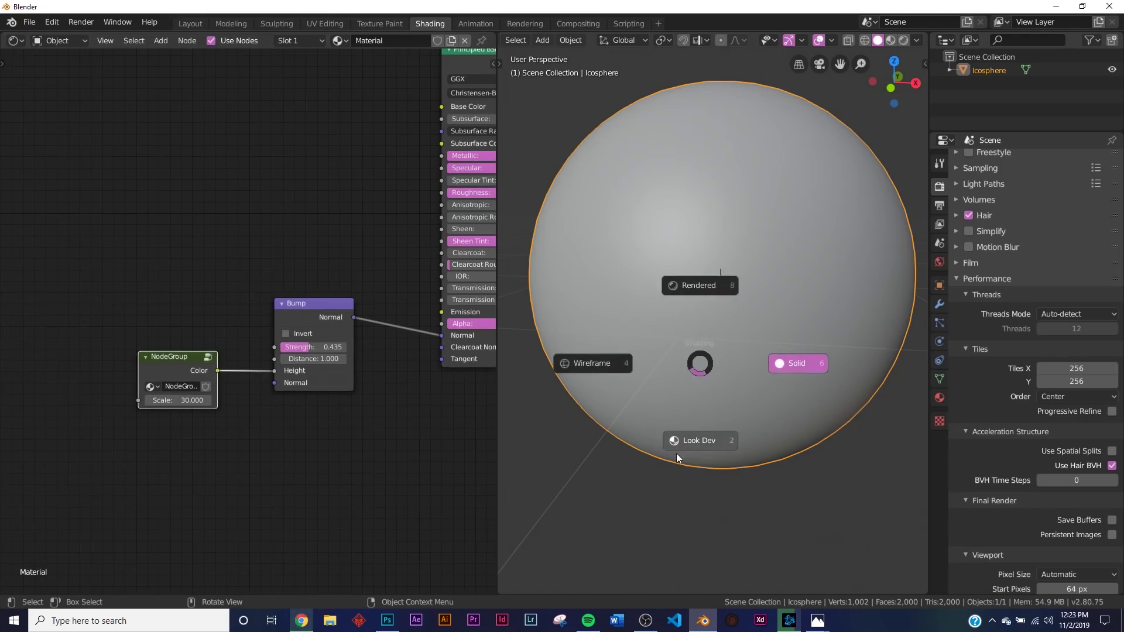
left_click(663, 413)
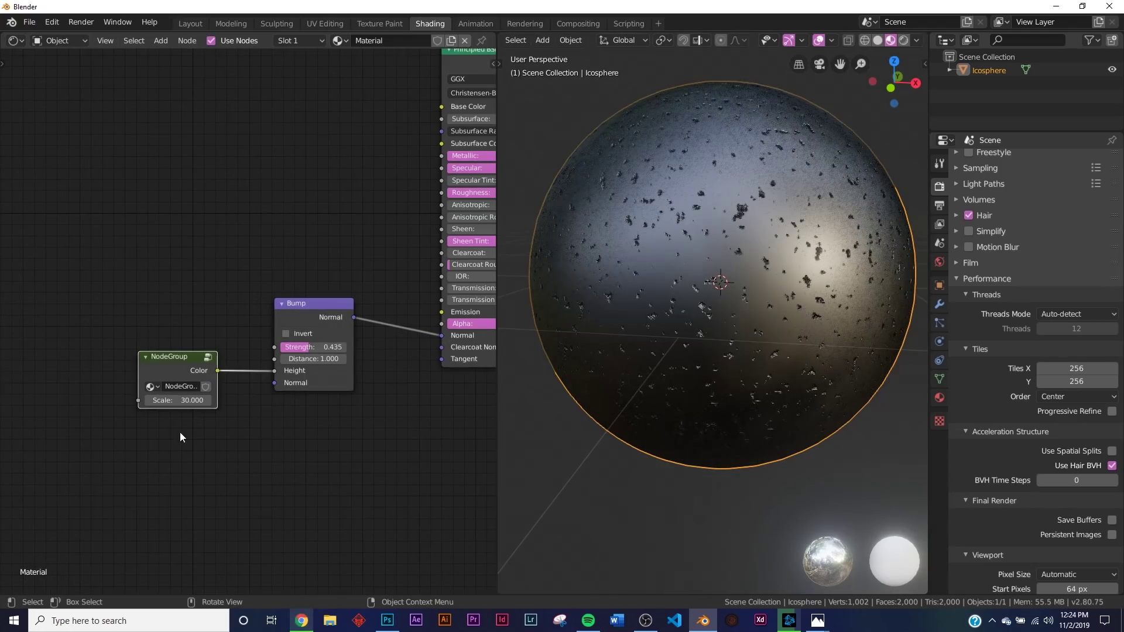
left_click(172, 401)
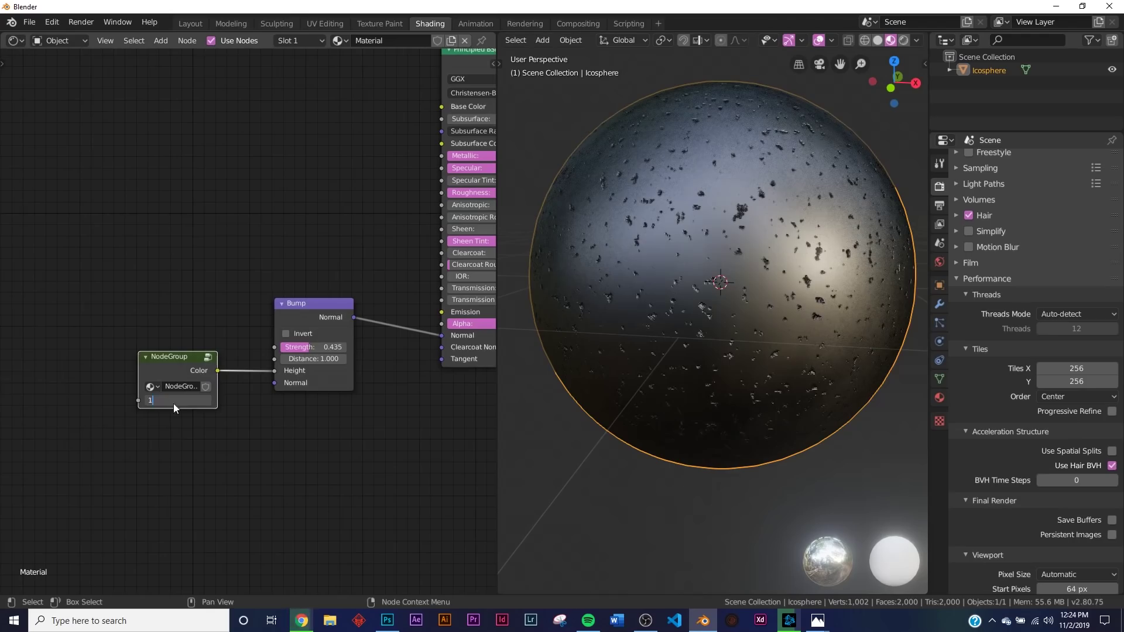
type("1")
key("Return")
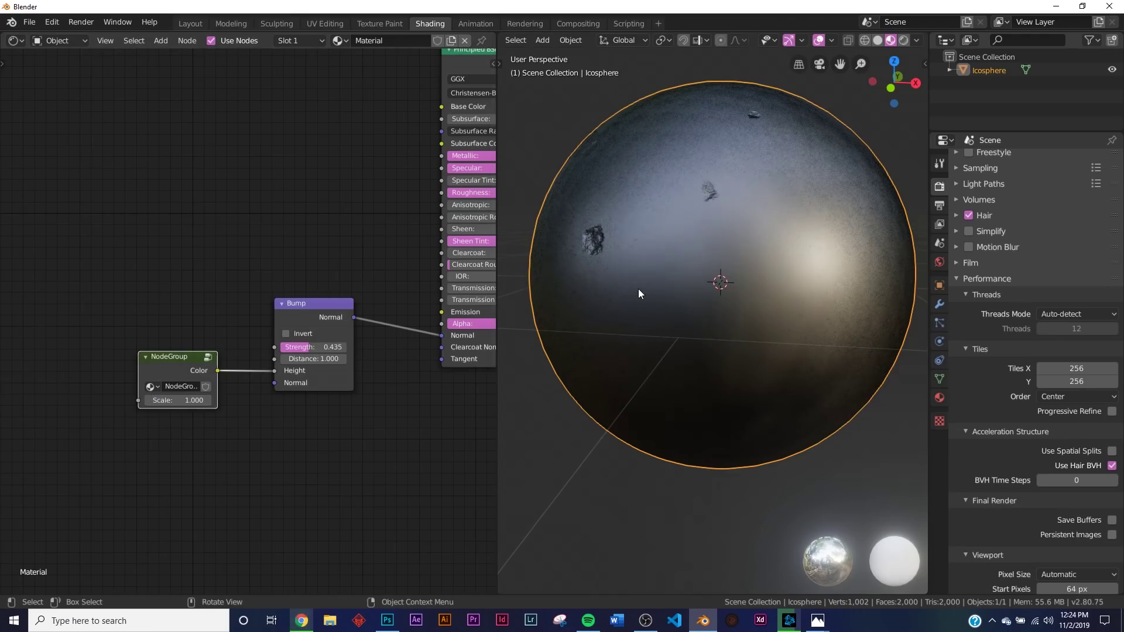
Step: Return the viewport to Solid shading and rename the node group as dents
key("z")
left_click(720, 290)
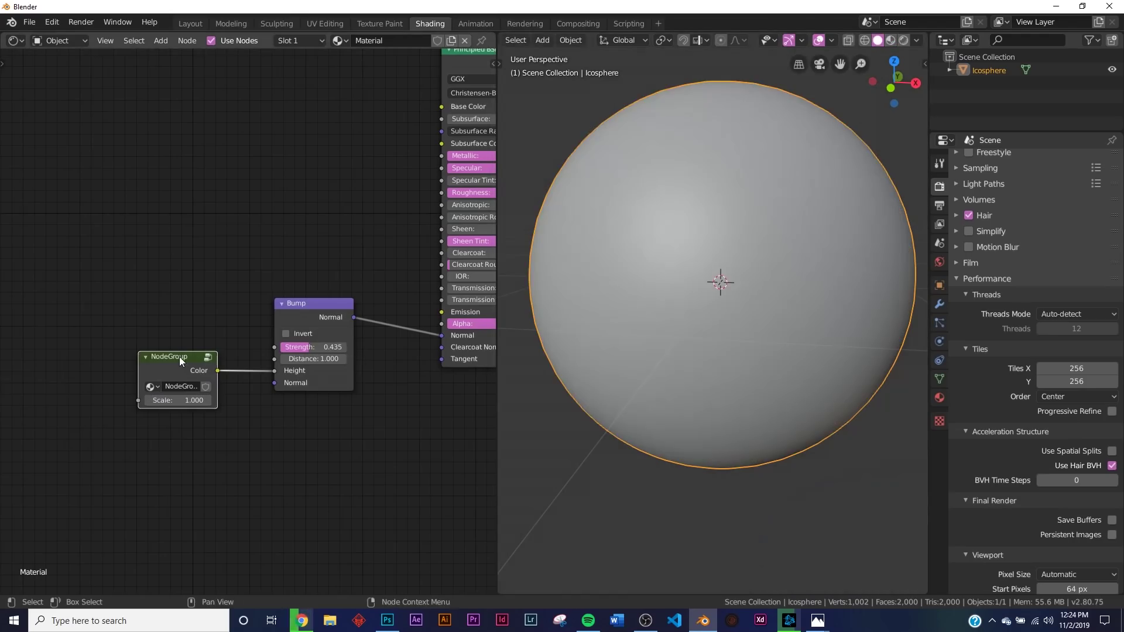
type("dents")
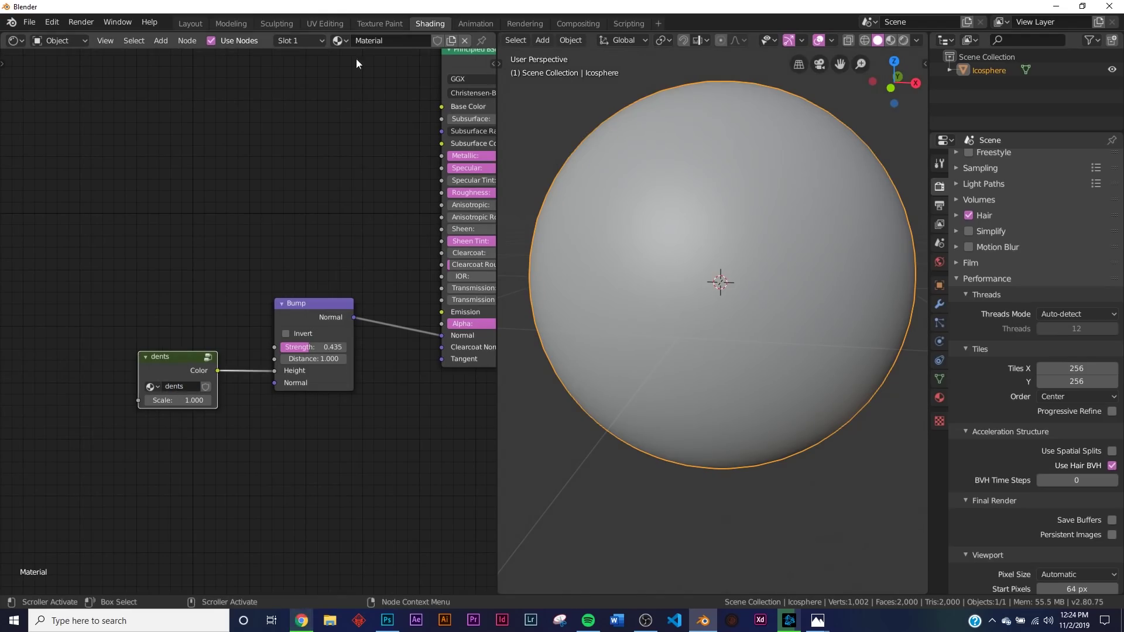
Step: Replace the sphere's material with a new one and add a Bump node connected to the Principled BSDF's Normal input
left_click(465, 40)
left_click(329, 42)
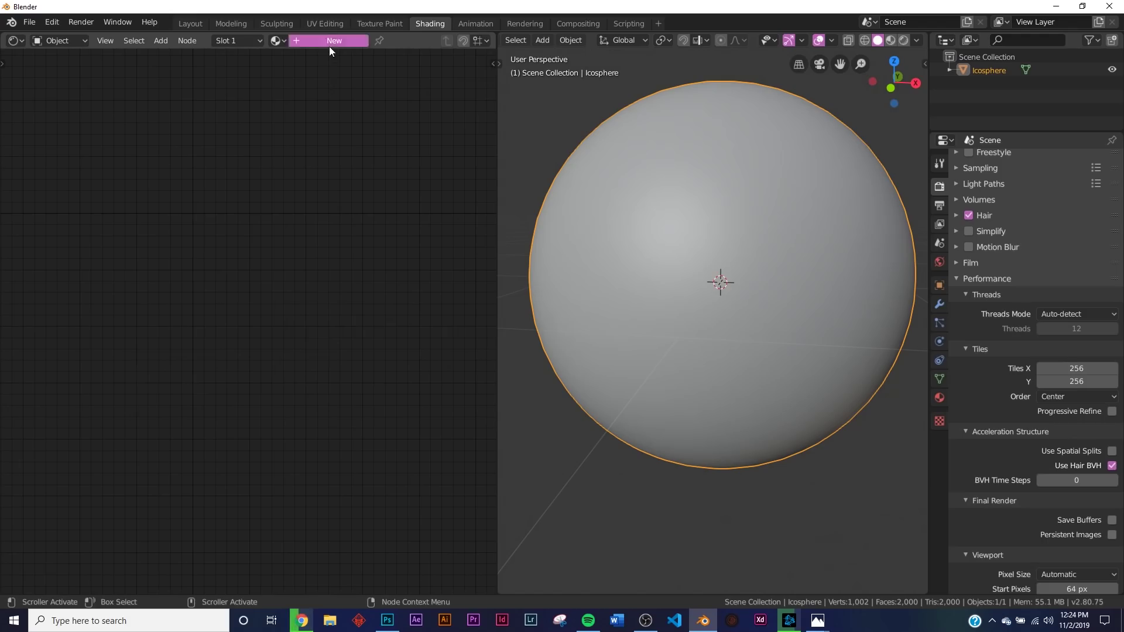
type("bump")
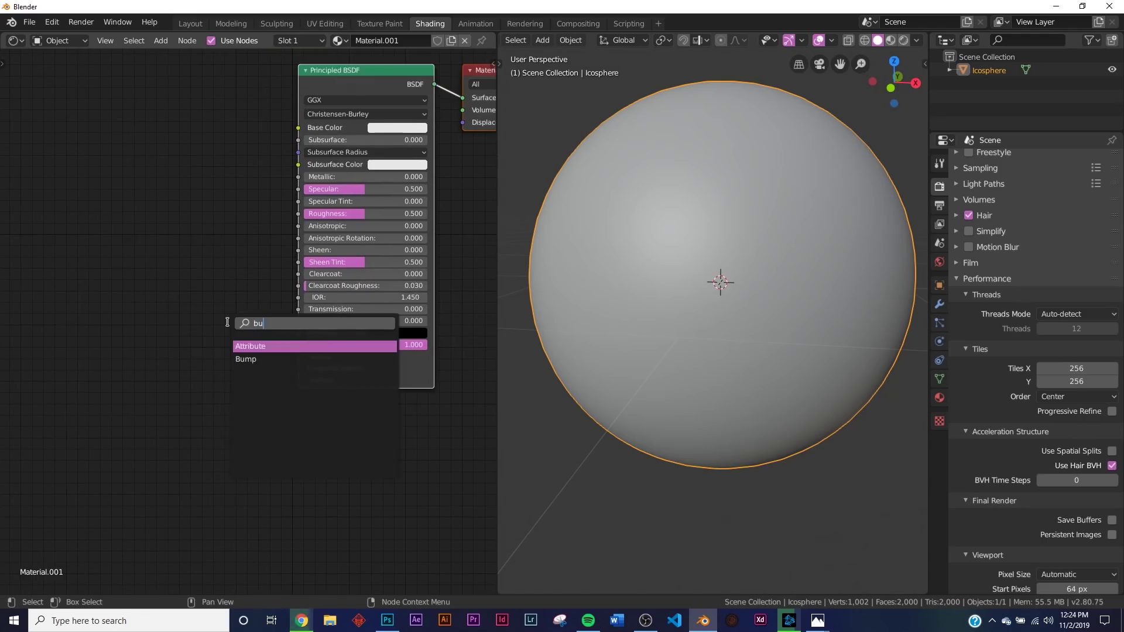
key("Return")
left_click_drag(254, 365, 292, 359)
Step: Add the saved dents node group to the new material, ahead of the Bump node
middle_click_drag(177, 308, 250, 304)
key("shift+a")
left_click(240, 276)
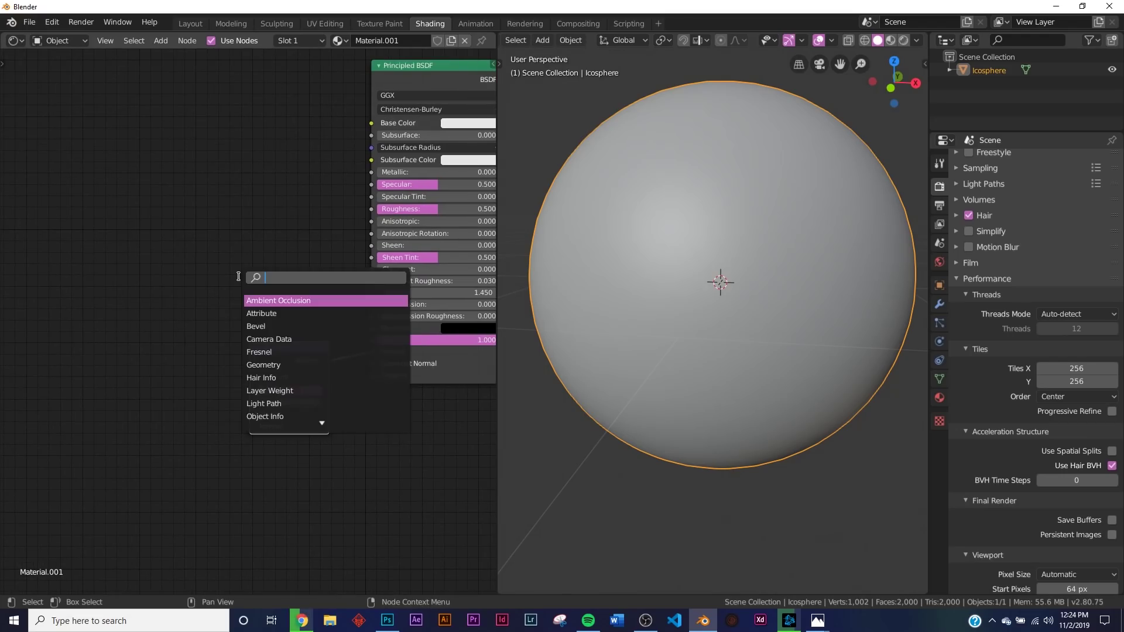
type("den")
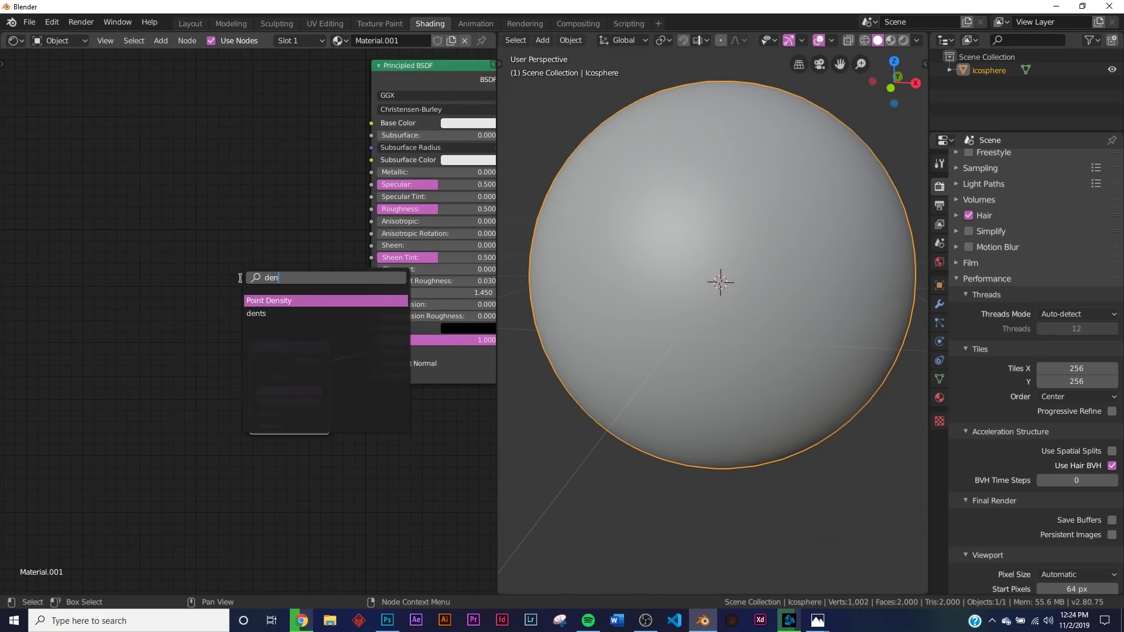
left_click(258, 312)
left_click(75, 326)
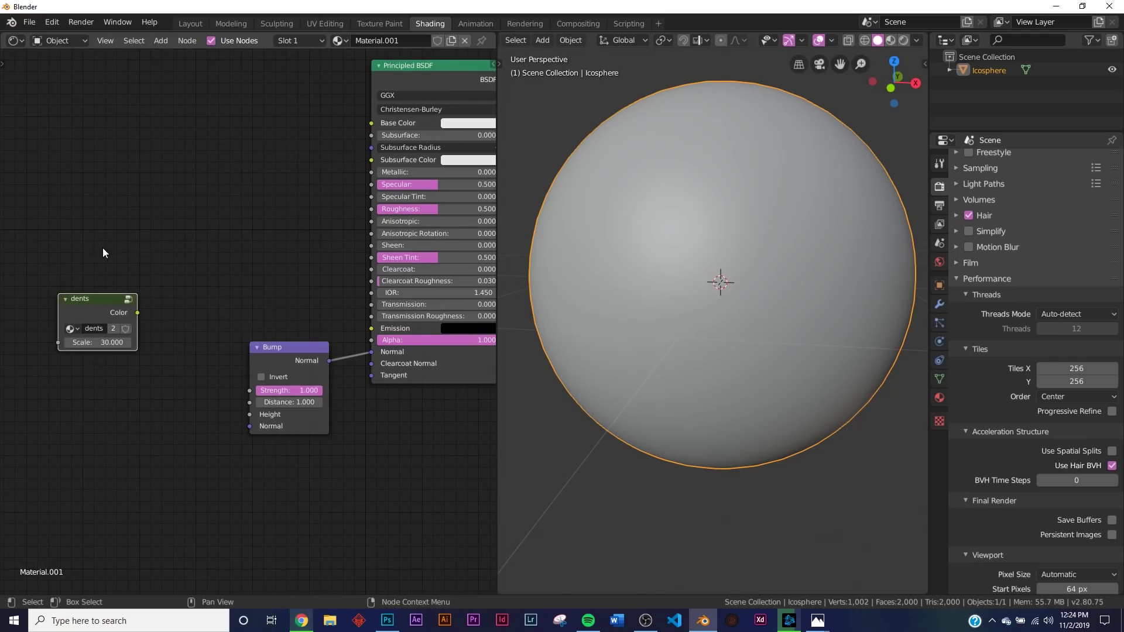
Step: Connect the dents group's Color output to the Bump node's Height input and switch the viewport to Look Dev shading
mouse_move(138, 313)
left_mouse_down()
mouse_move(218, 406)
mouse_move(248, 414)
left_mouse_up()
key("z")
left_click(597, 376)
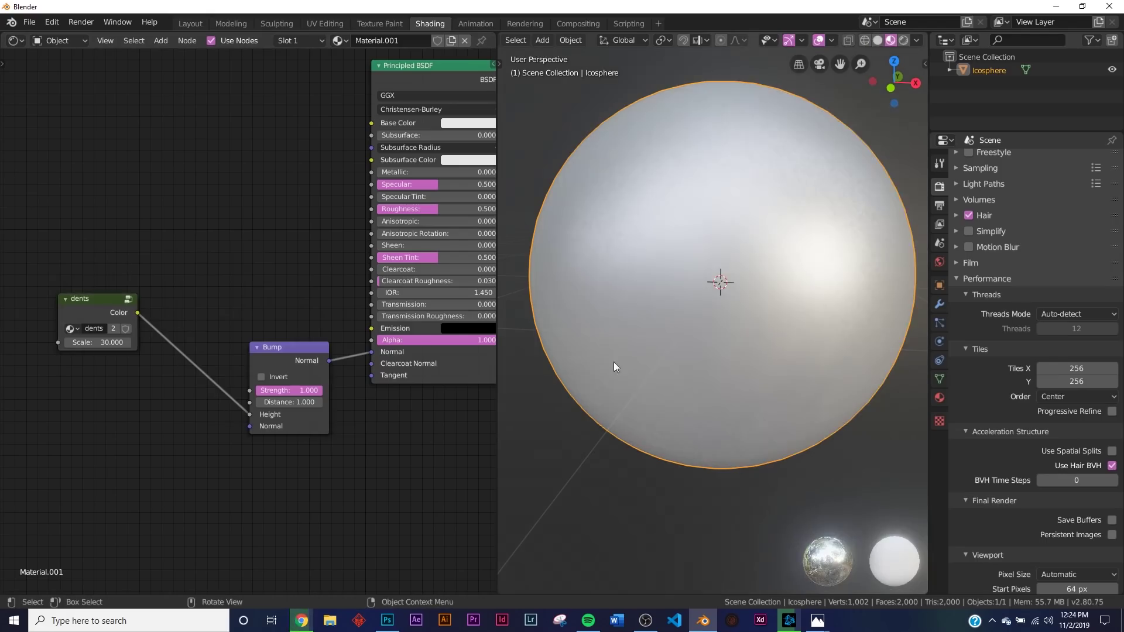
Step: Darken the Principled BSDF's Base Color to a near-black grey
mouse_move(477, 140)
middle_mouse_down()
mouse_move(389, 288)
mouse_move(350, 68)
middle_mouse_up()
left_click(352, 65)
left_click(427, 145)
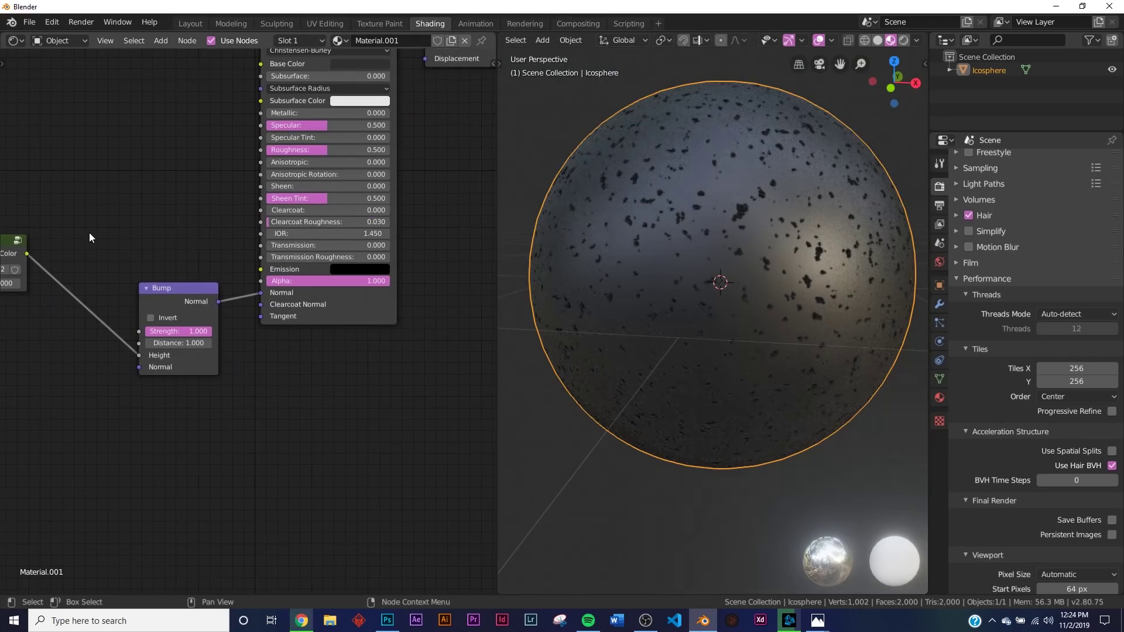
Step: Delete the dents group node from the new material
middle_click_drag(159, 286, 128, 271)
middle_click_drag(200, 306, 336, 370)
left_click(93, 290)
key("BackSpace")
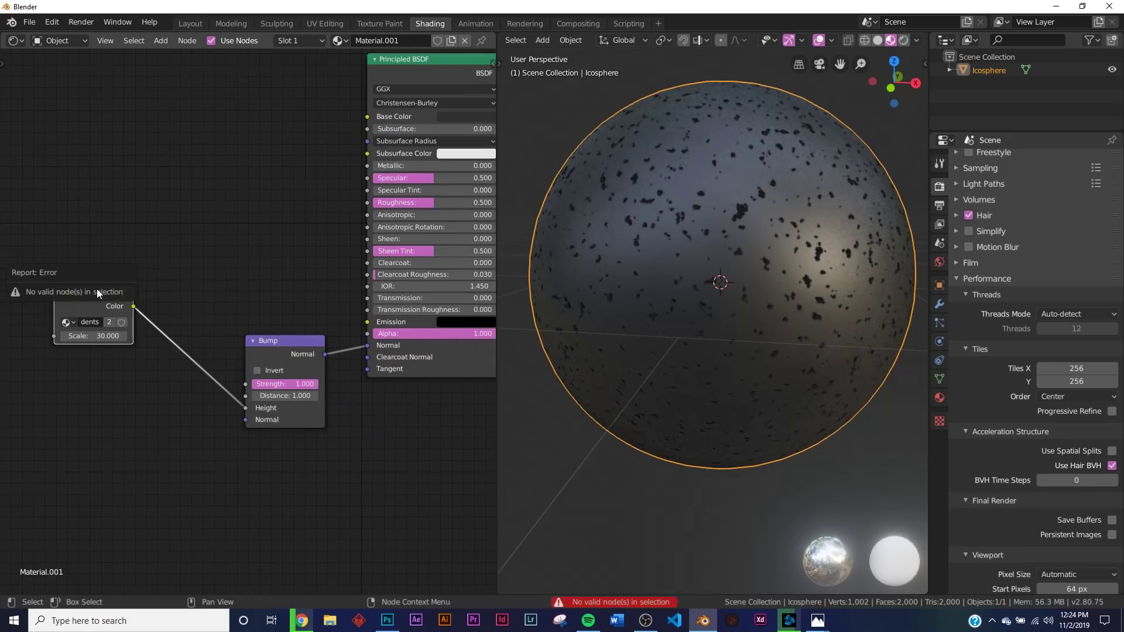
key("x")
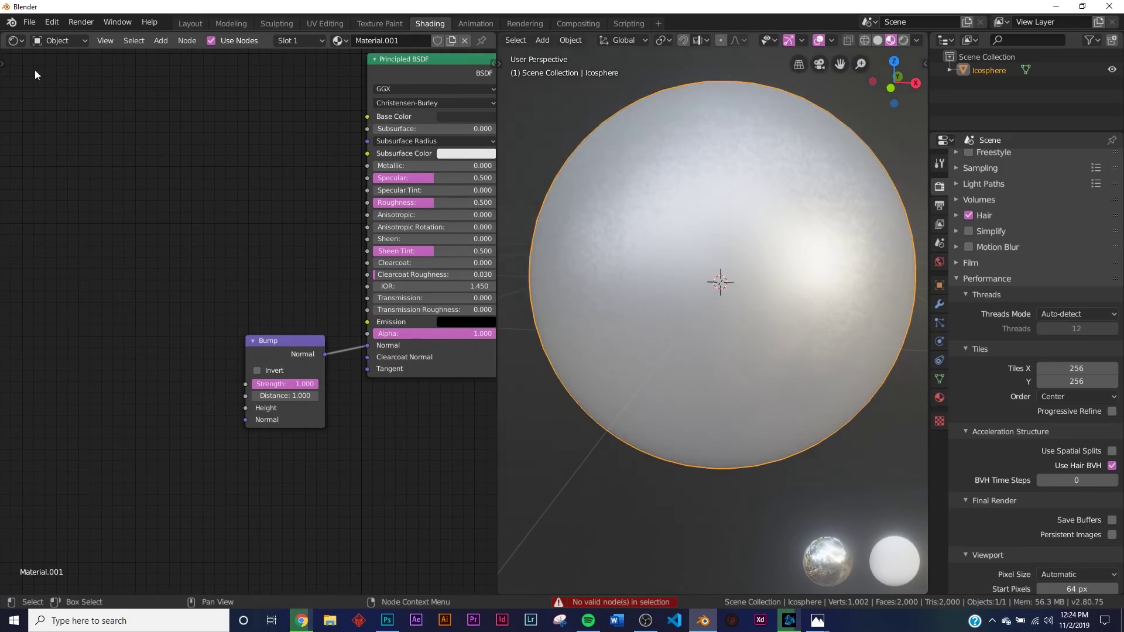
Step: Append the Grunge 2 node tree from the surface improfections.blend file on the Desktop
left_click(29, 22)
left_click(70, 169)
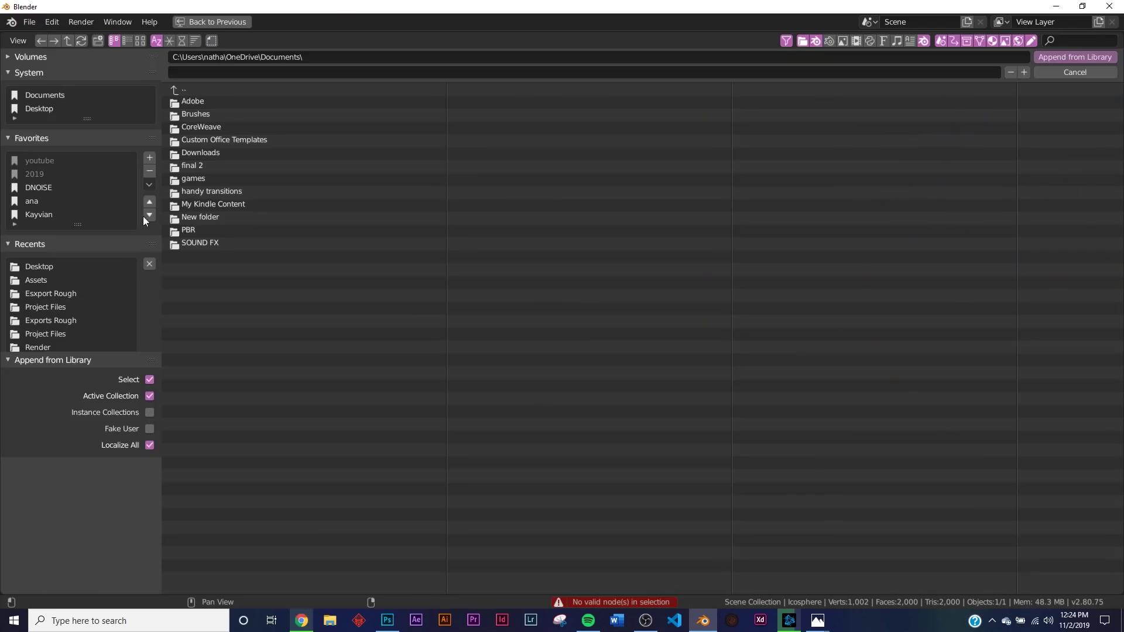
left_click(43, 111)
double_click(218, 308)
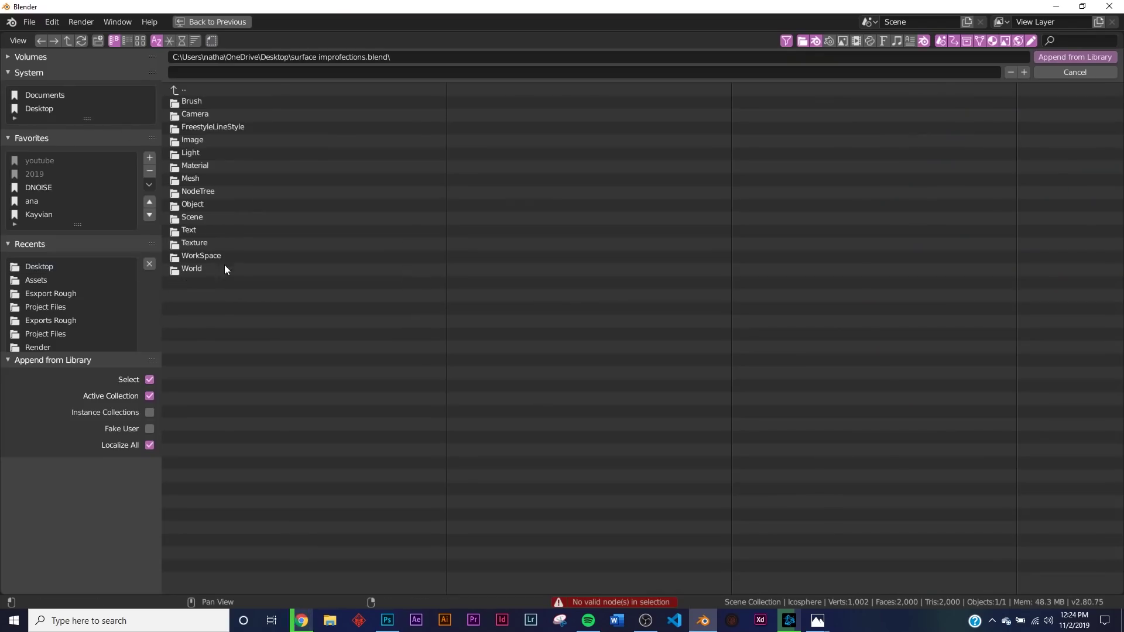
double_click(210, 195)
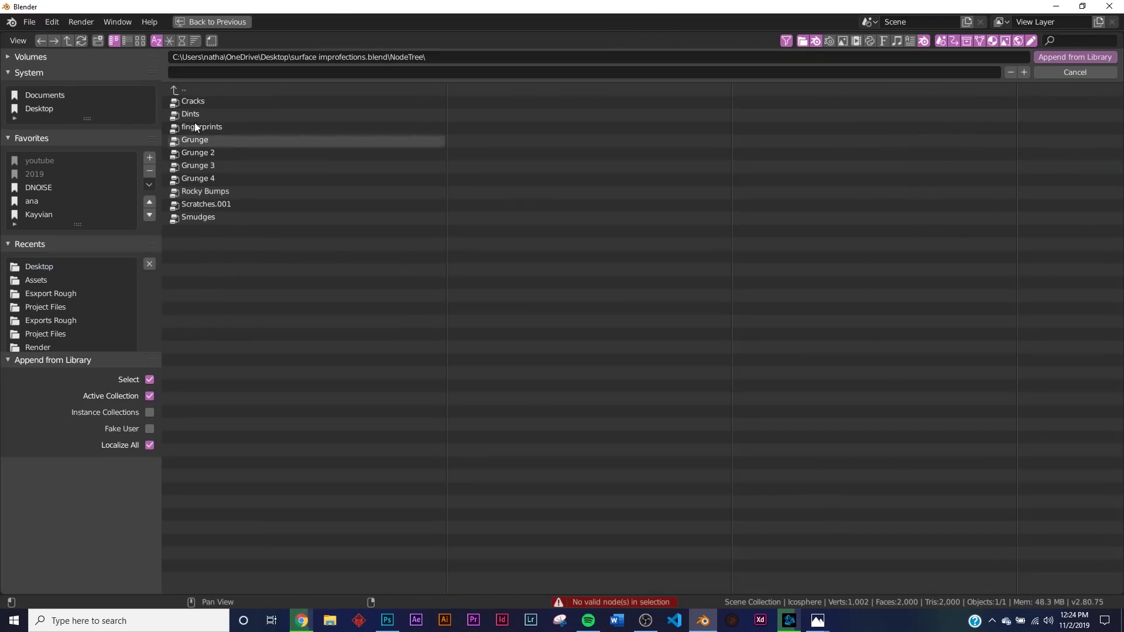
double_click(212, 150)
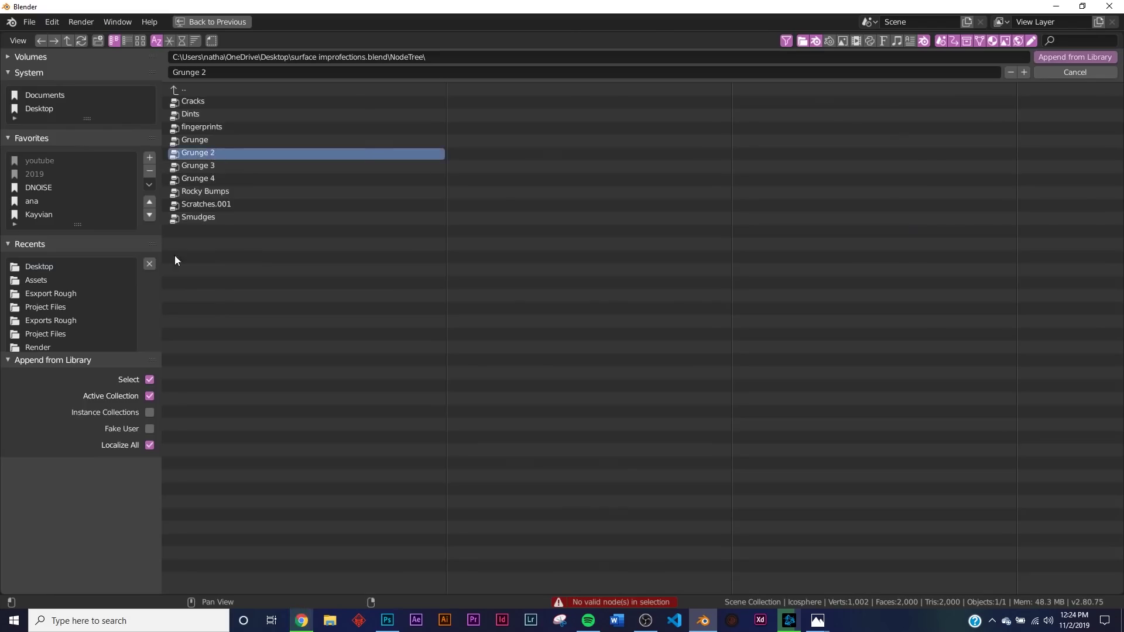
Step: Add the appended Grunge 2 node group to the material, placing it beside the Bump node
key("shift+a")
left_click(221, 256)
type("gr")
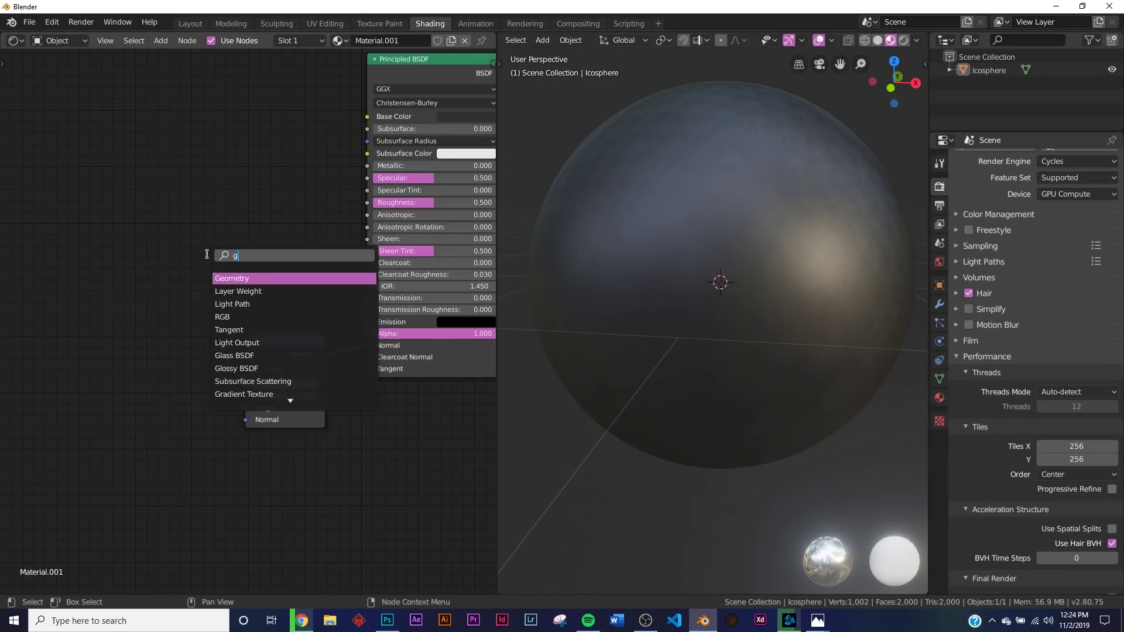
key("Down")
key("Down")
key("Return")
left_click(174, 315)
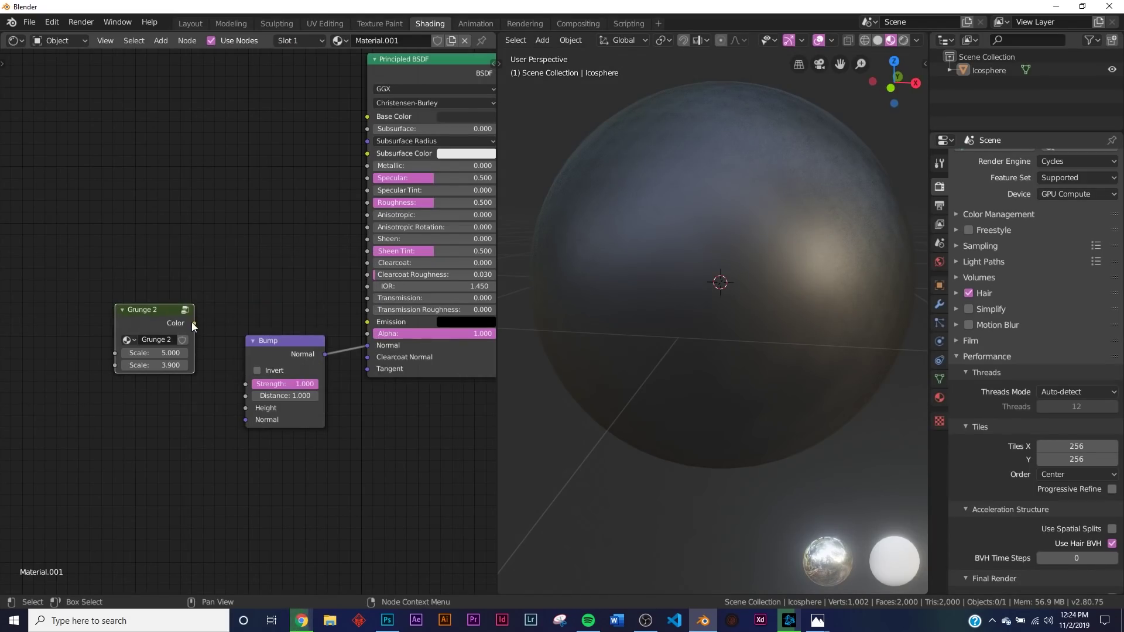
Step: Connect Grunge 2's Color output to the Principled BSDF's Roughness input and move the group above the Bump node
left_click_drag(193, 323, 361, 202)
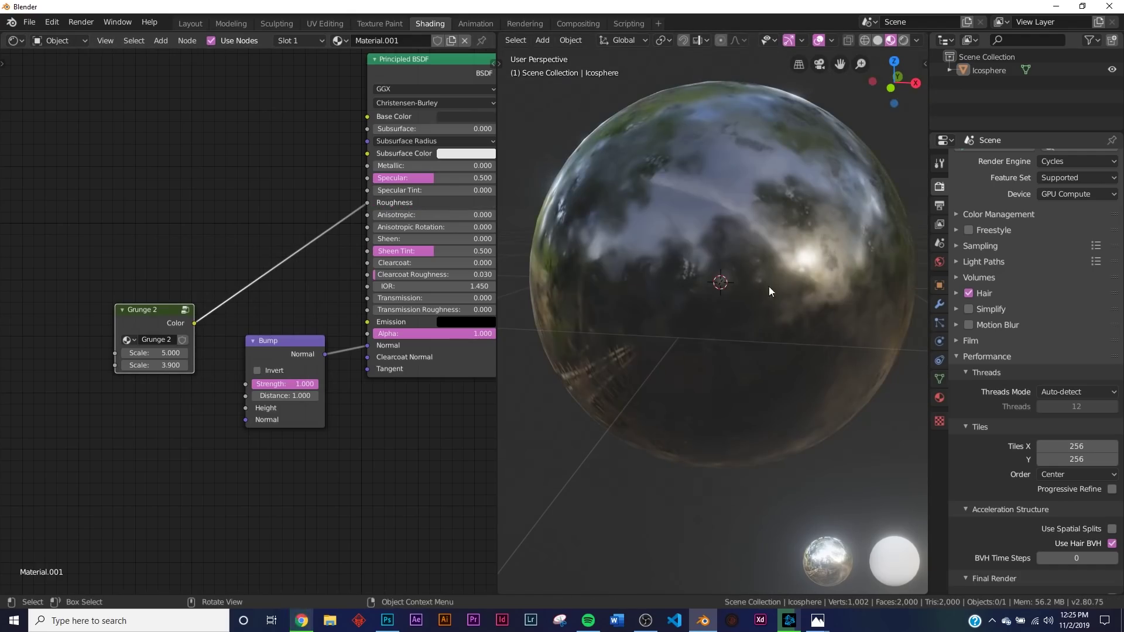
left_click_drag(136, 309, 222, 181)
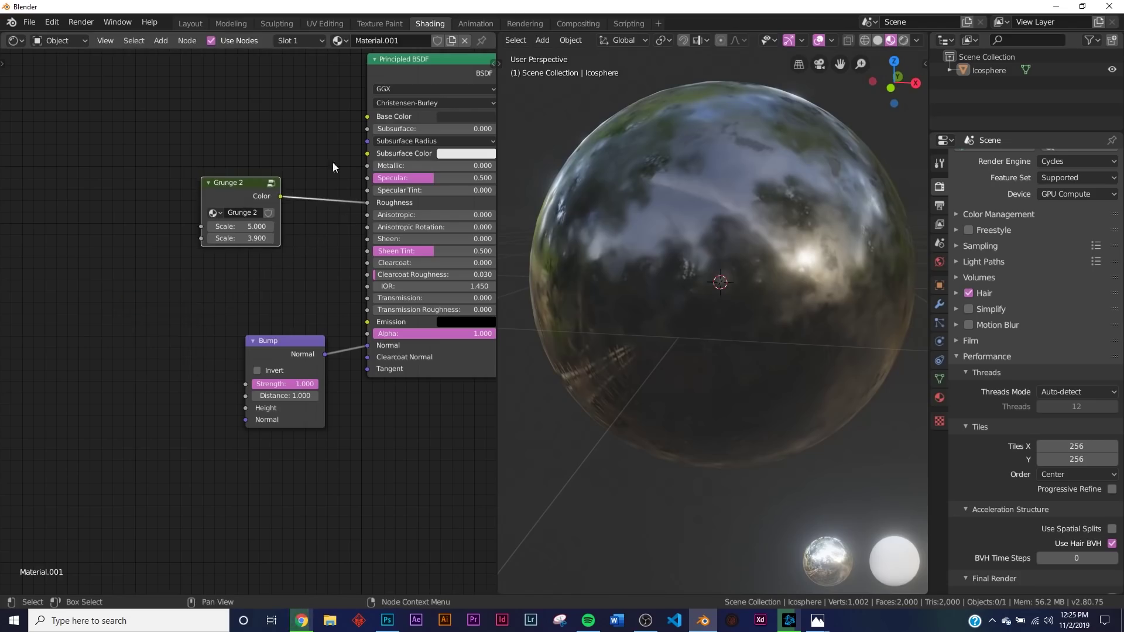
middle_click_drag(745, 288, 746, 293)
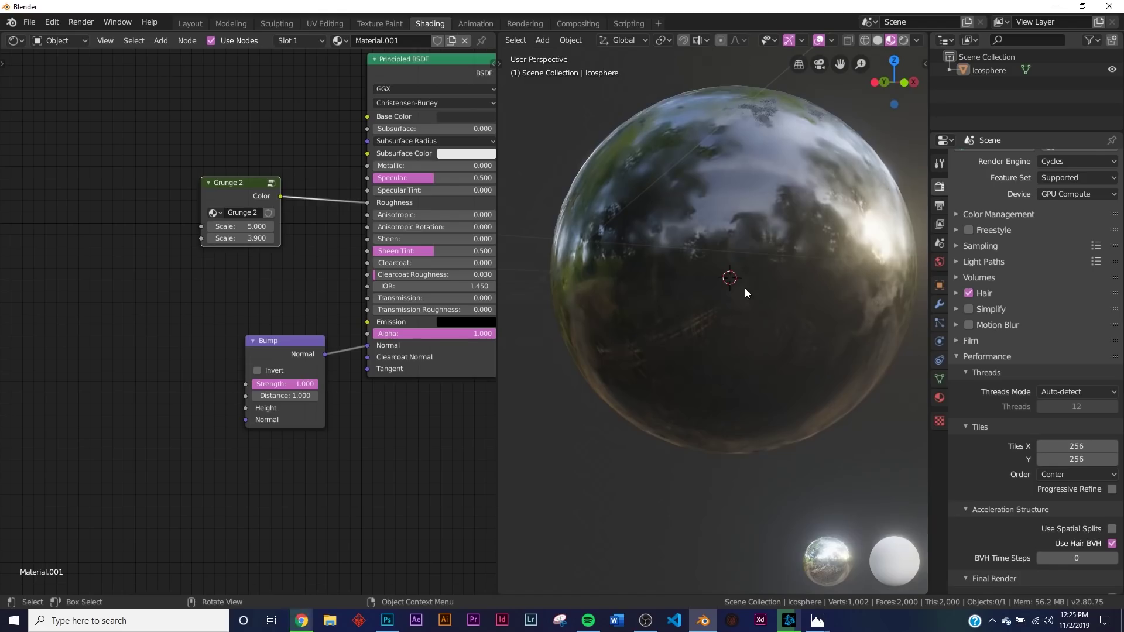